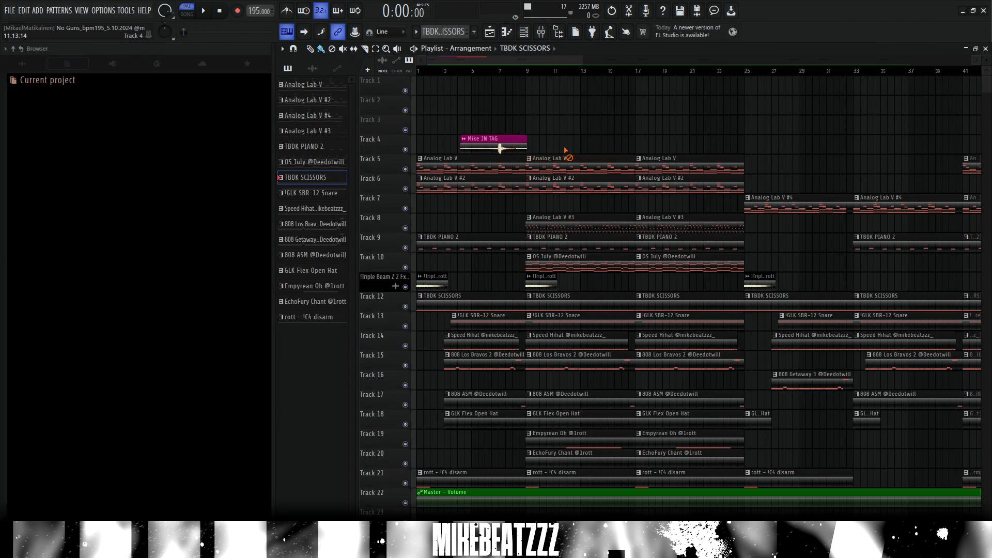
- Look over the playlist arrangement across its tracks and song sections
scroll(535, 89, down, 5)
scroll(514, 135, up, 5)
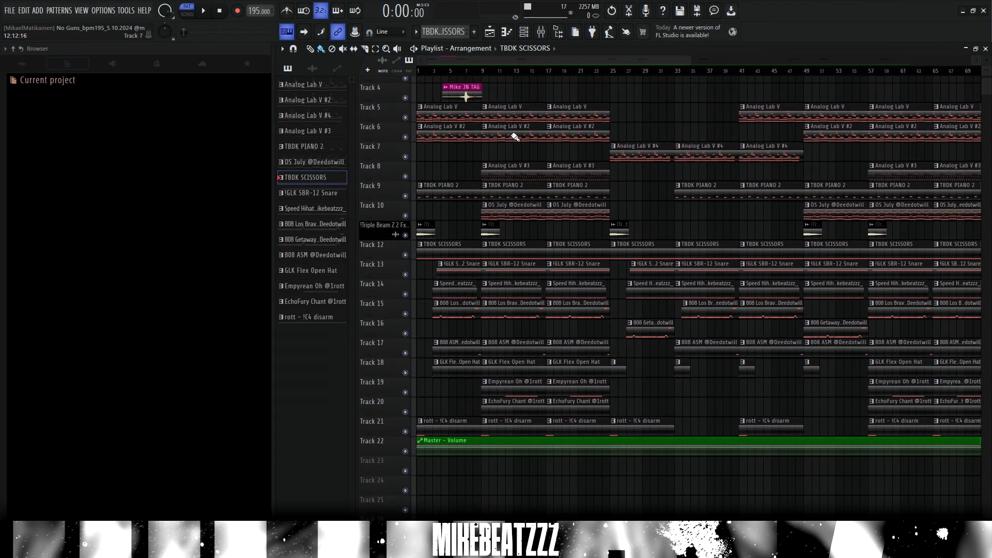
drag(555, 152, 557, 153)
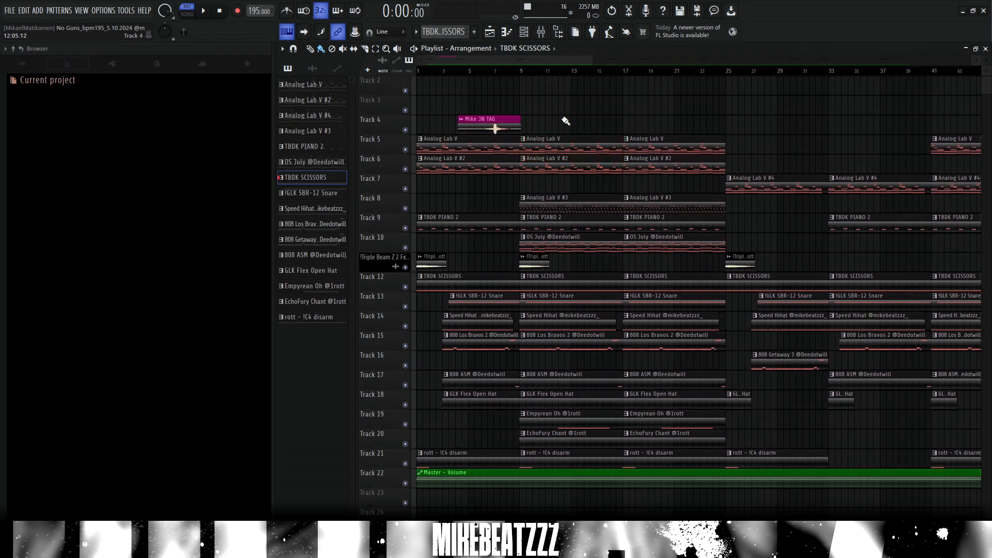
scroll(566, 121, down, 3)
- Open the first Analog Lab V pattern in the piano roll and check its instrument's loaded preset
double_click(494, 139)
scroll(494, 105, up, 4)
scroll(520, 94, down, 4)
click(524, 31)
click(734, 291)
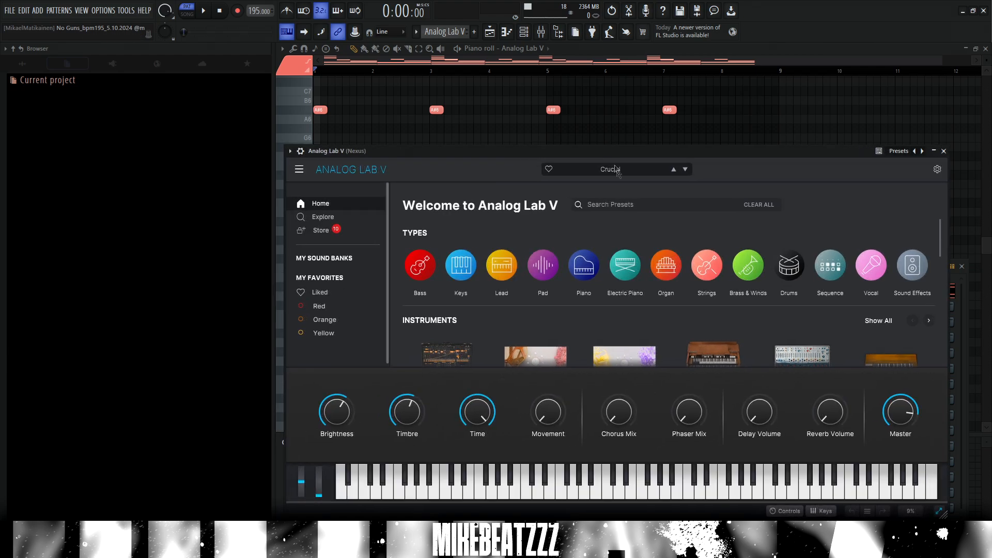
key(Escape)
scroll(547, 124, up, 1)
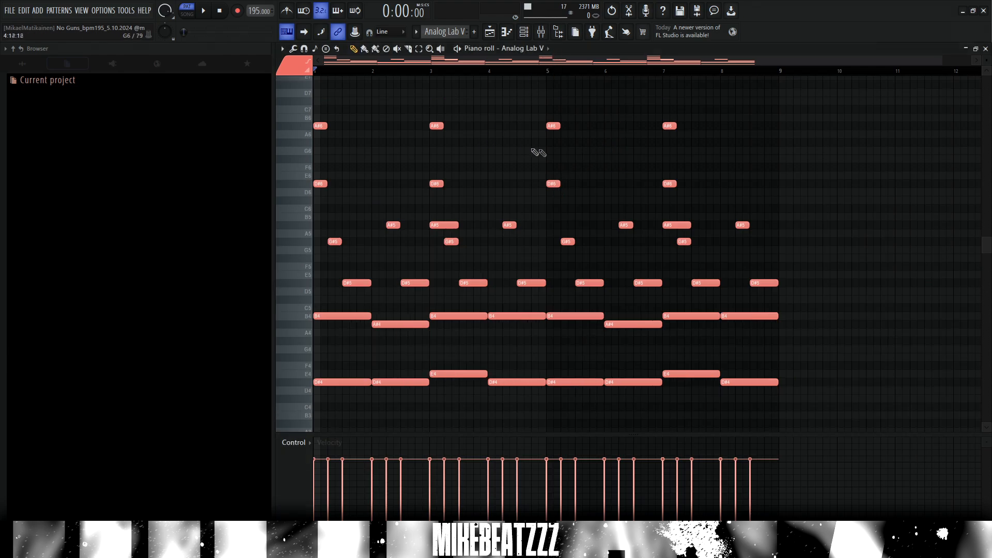
- Check the effect chain on the Nexus mixer track and return to the Analog Lab V notes
key(F9)
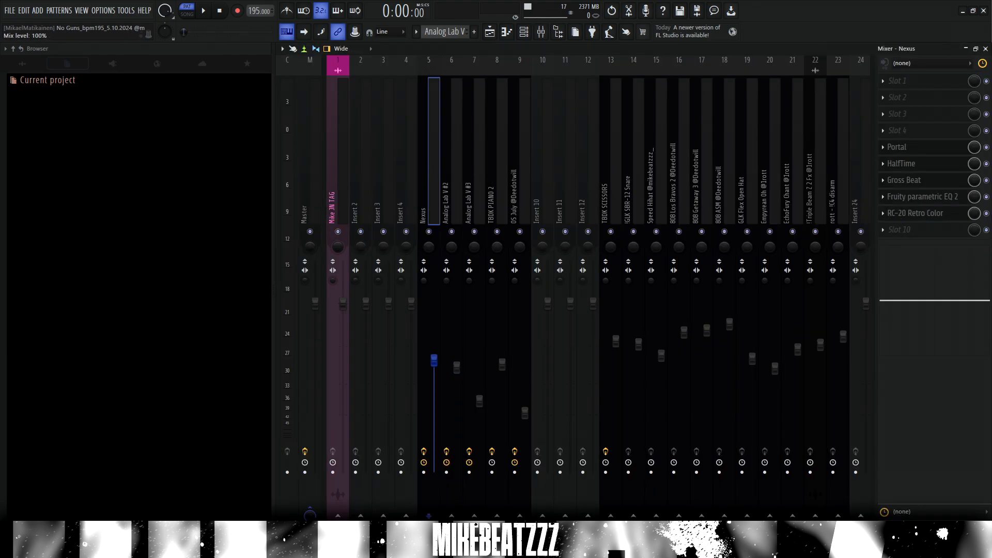
click(506, 33)
scroll(509, 97, down, 2)
scroll(508, 116, up, 2)
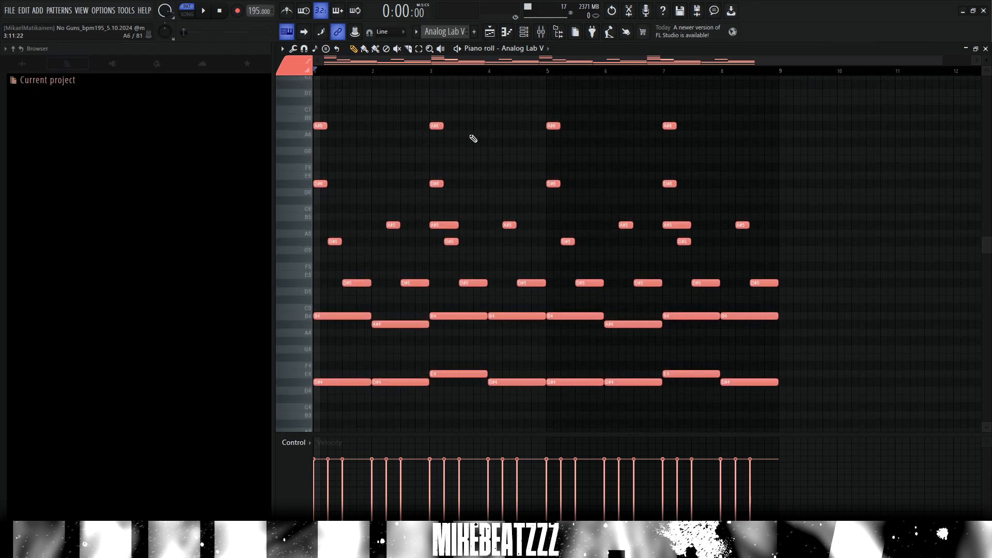
- Inspect the Portal effect on the Nexus mixer track, including its preset list
key(F9)
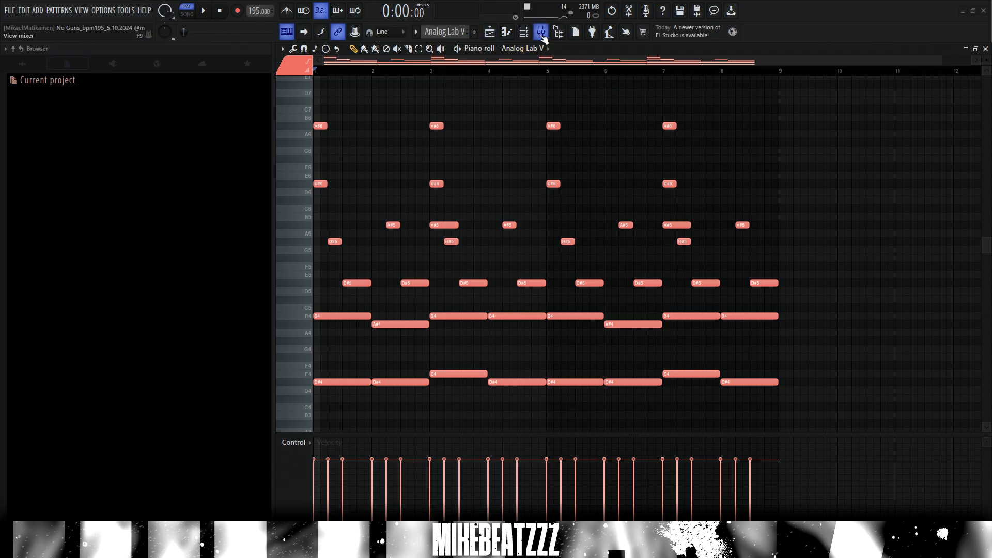
click(541, 32)
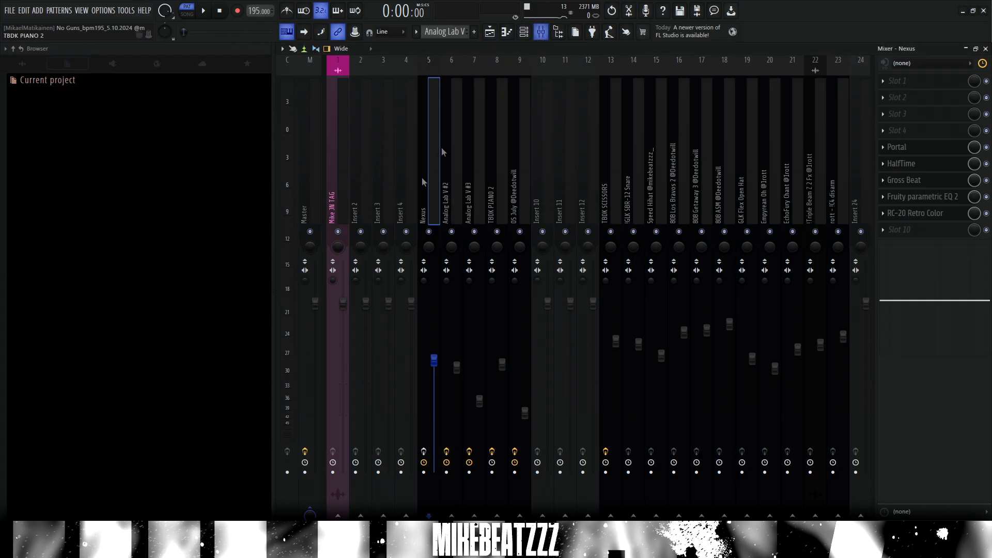
click(896, 146)
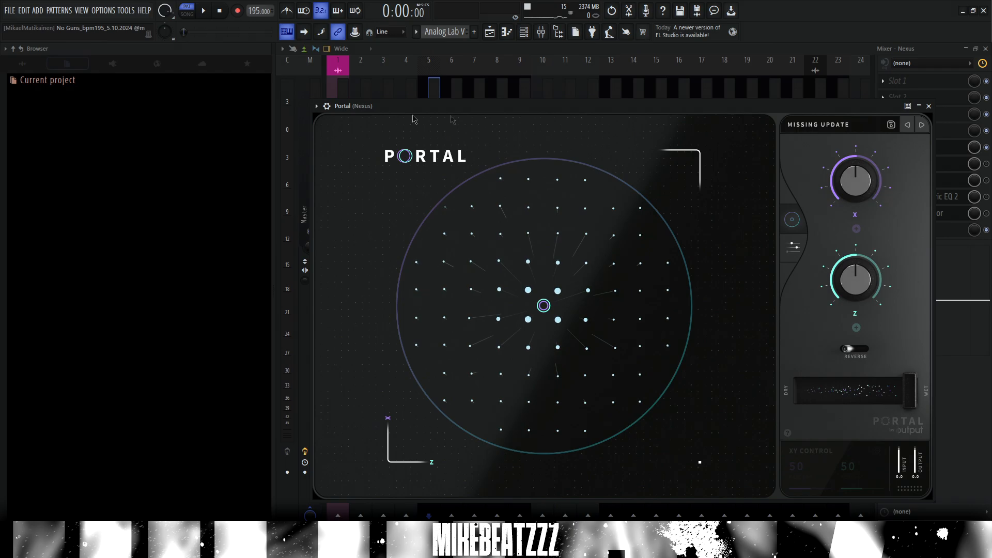
click(836, 132)
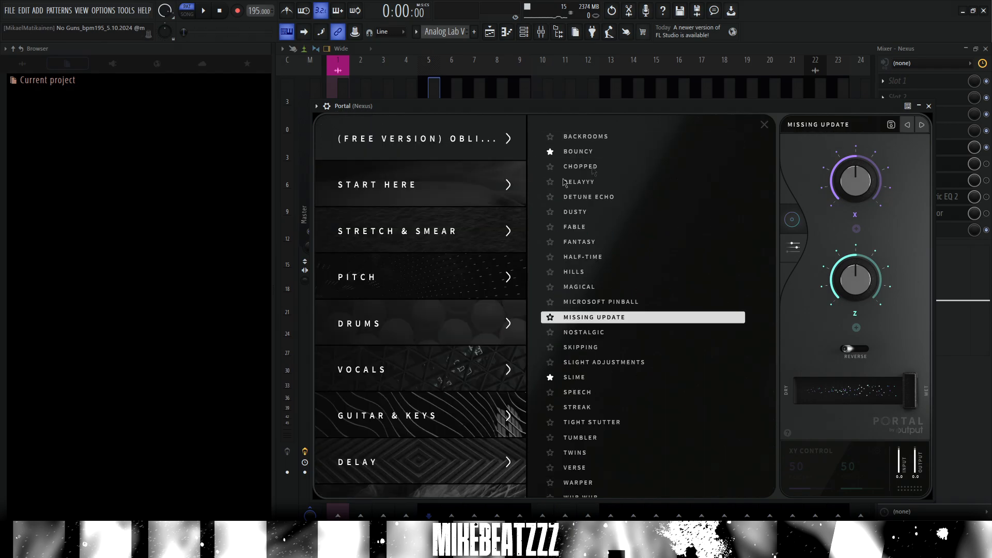
scroll(424, 310, down, 10)
key(Escape)
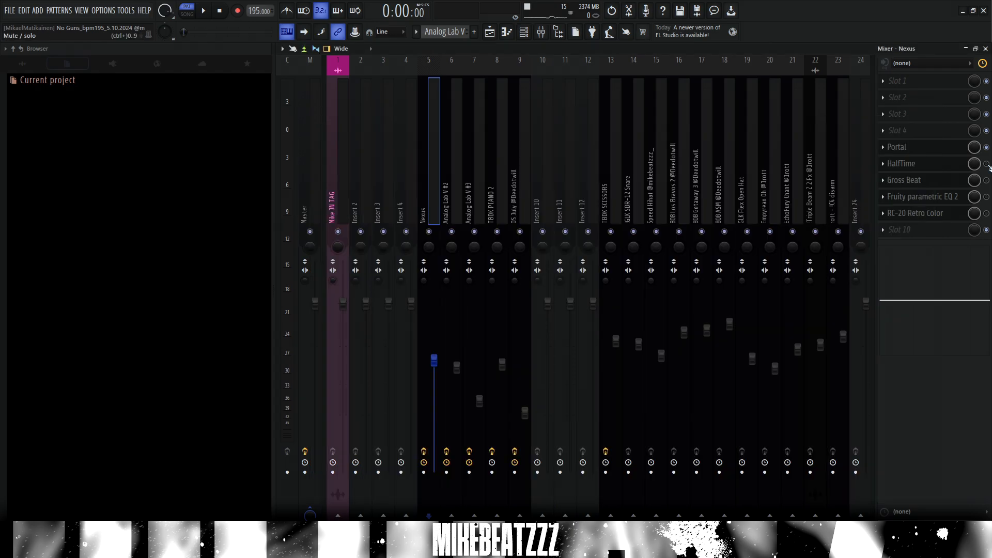
- Review the settings of the HalfTime and Gross Beat effects on the Nexus mixer track
click(901, 164)
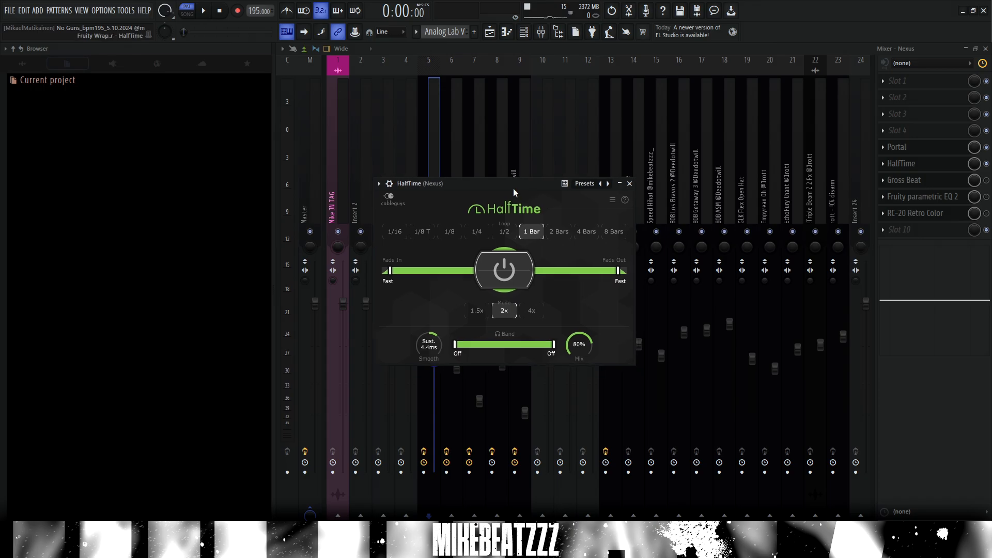
drag(513, 187, 469, 177)
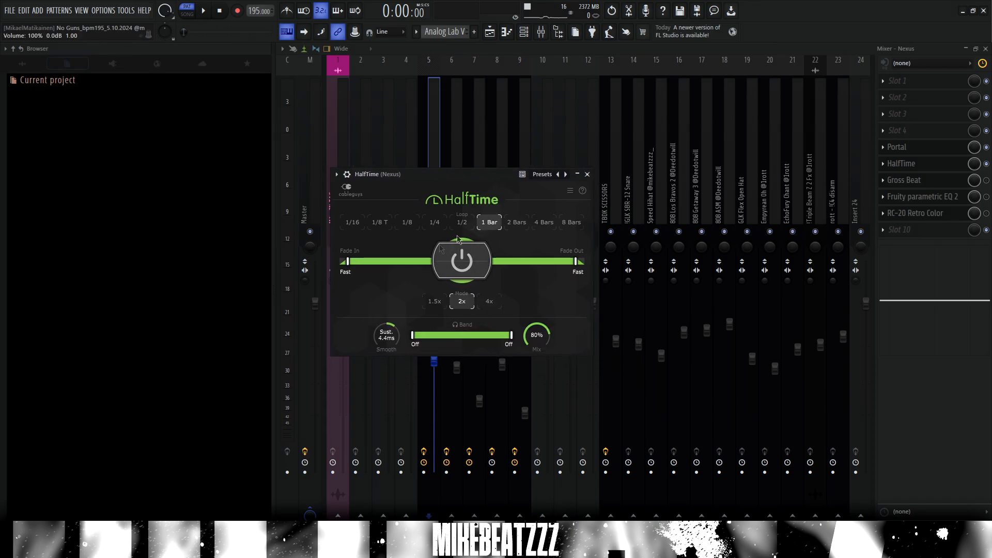
click(904, 181)
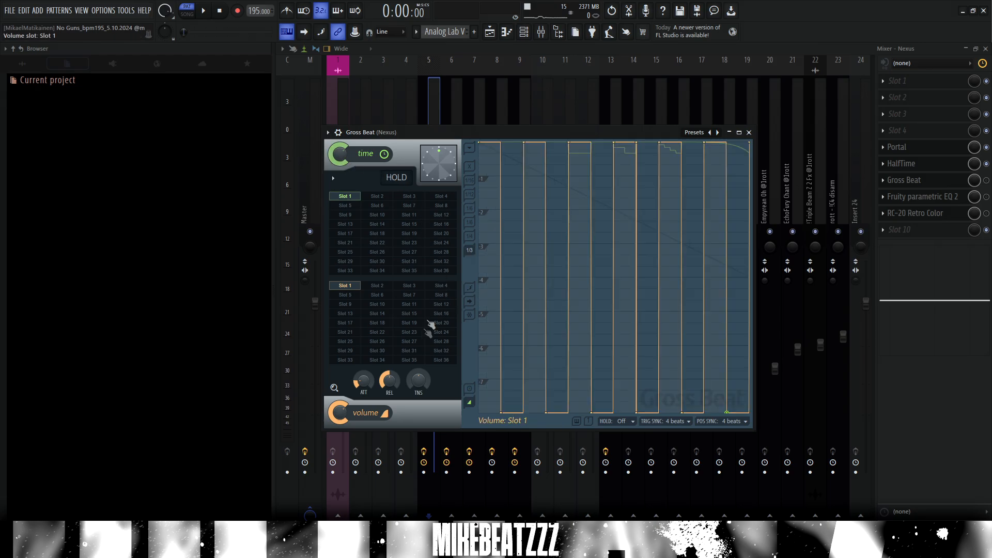
key(Escape)
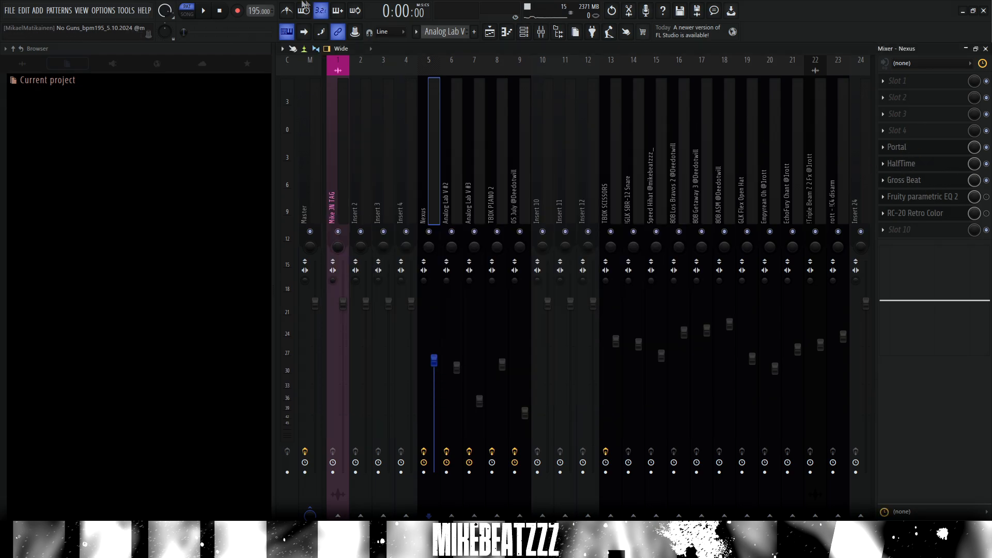
- Audition the Analog Lab V melody and inspect the Fruity parametric EQ 2 curve on the Nexus mixer track
click(516, 34)
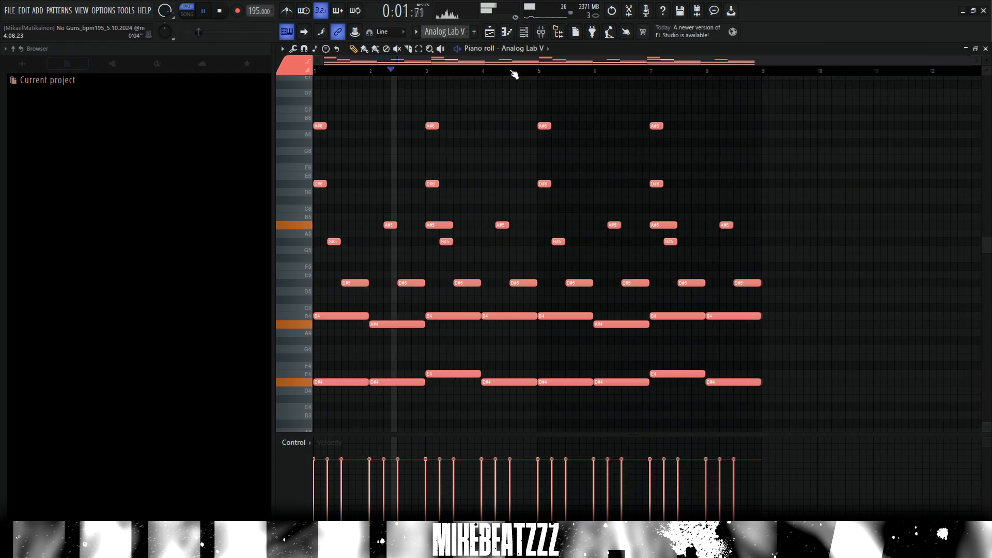
click(546, 34)
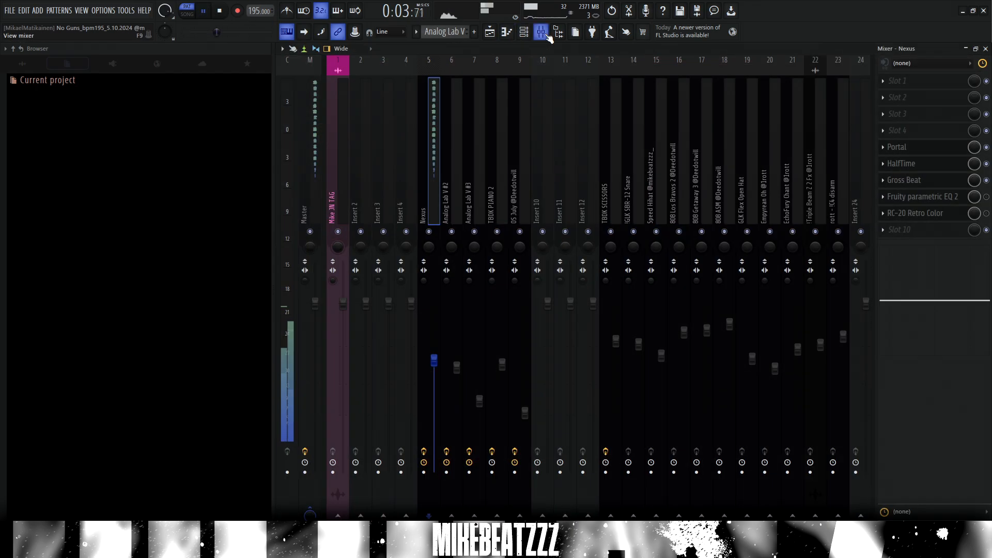
click(942, 197)
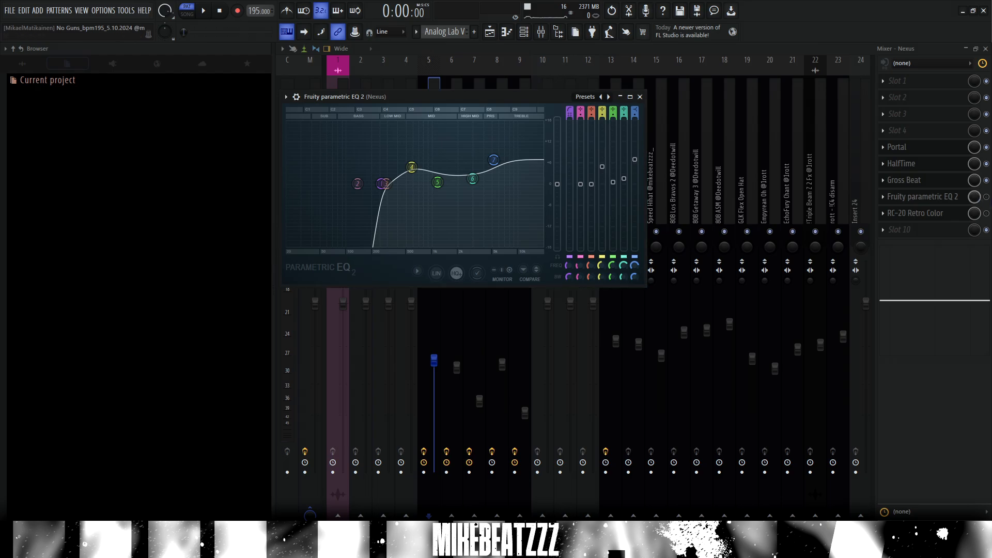
click(942, 197)
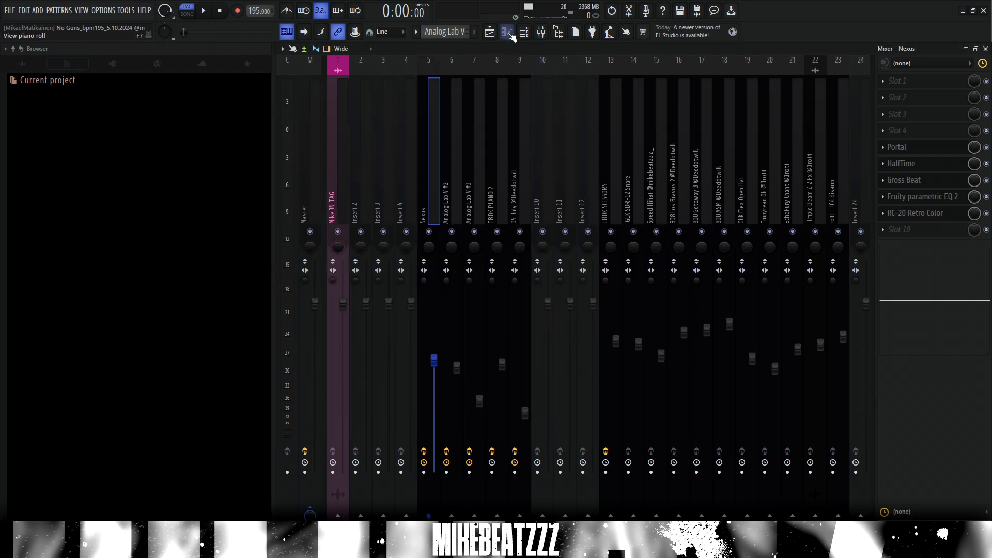
- Show the Analog Lab V #2 notes in the piano roll and view Gross Beat on its mixer track
click(926, 182)
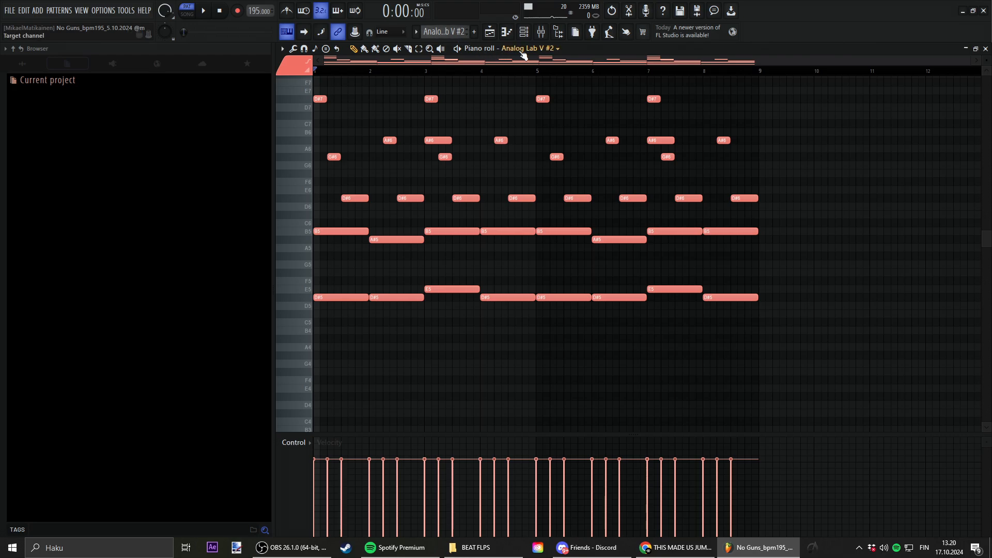
scroll(492, 144, up, 5)
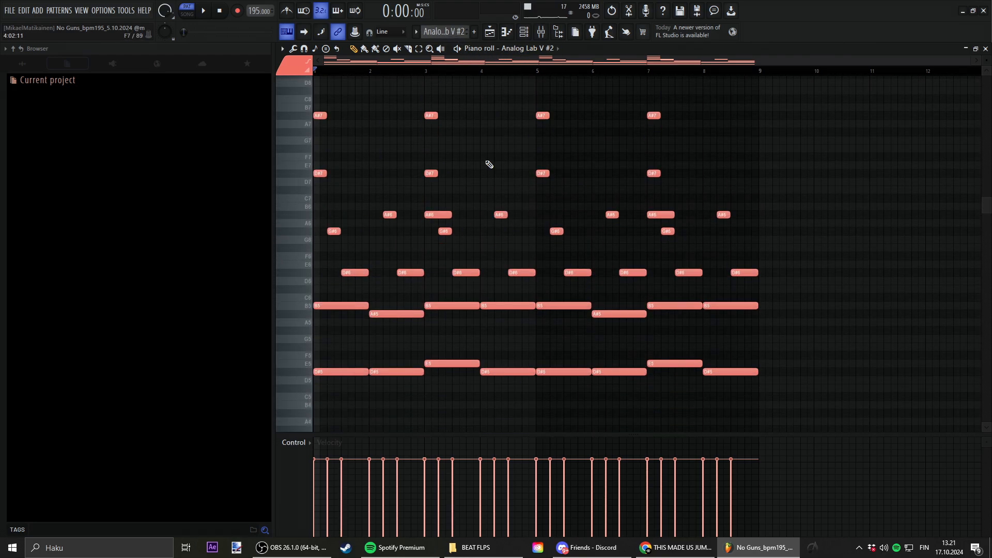
click(540, 32)
click(921, 131)
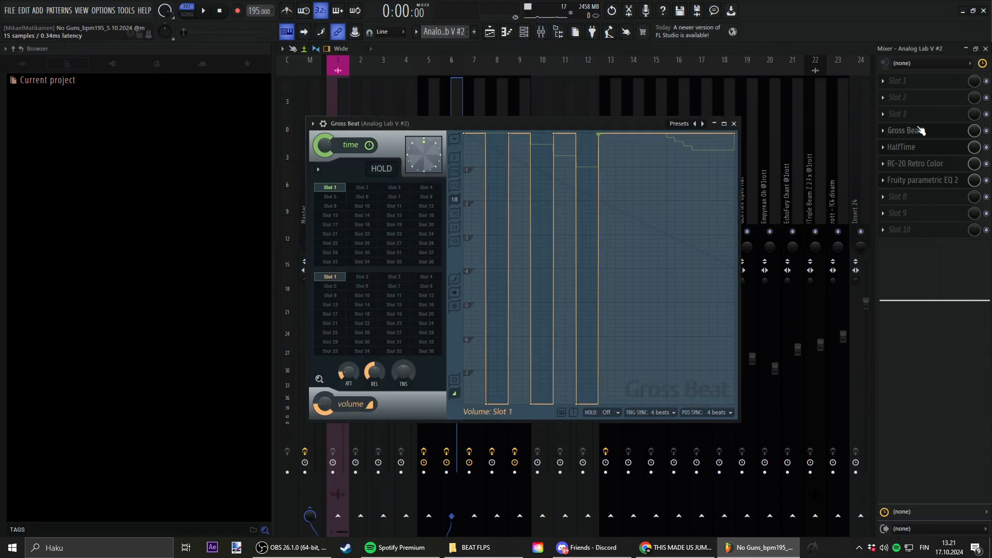
key(Escape)
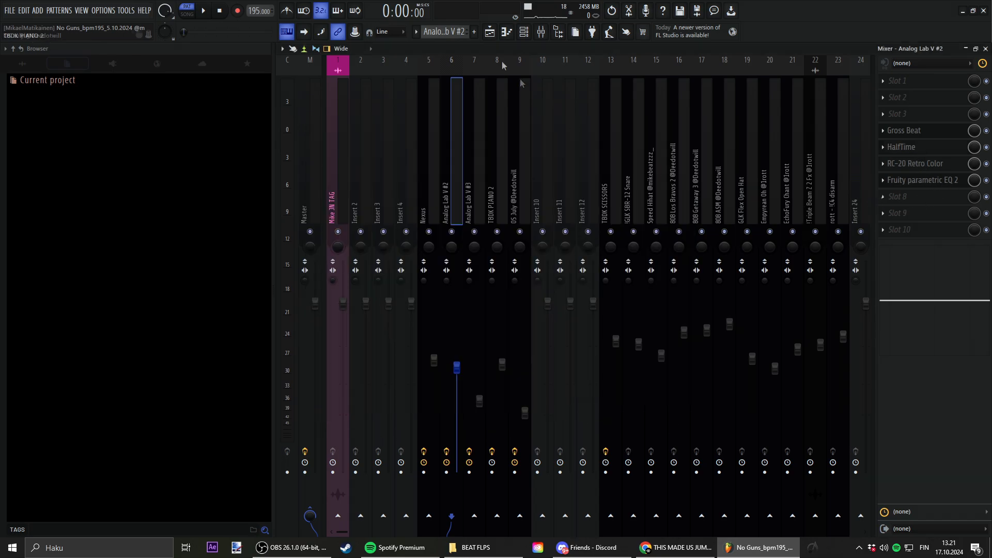
- Play the Analog Lab V #2 melody from its piano roll and stop playback
click(520, 34)
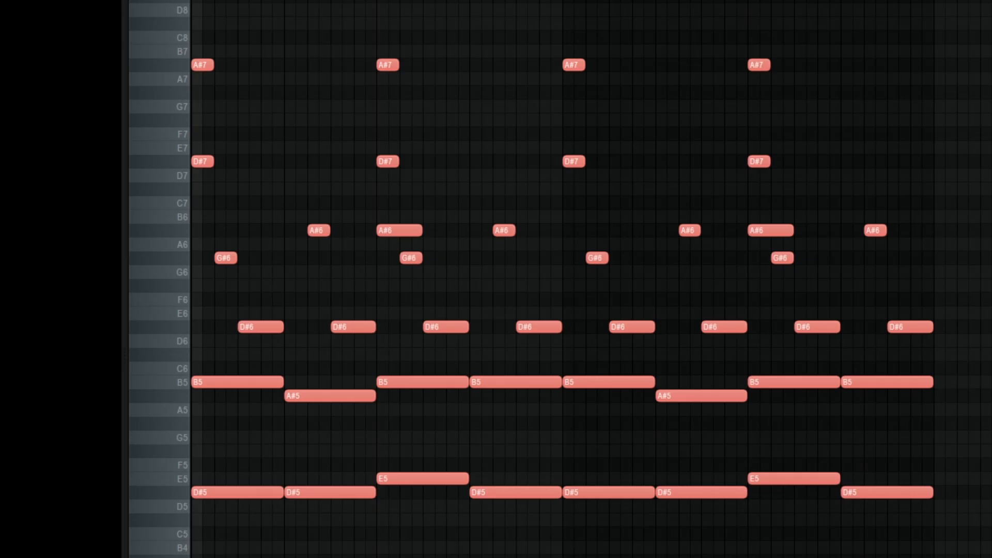
key(space)
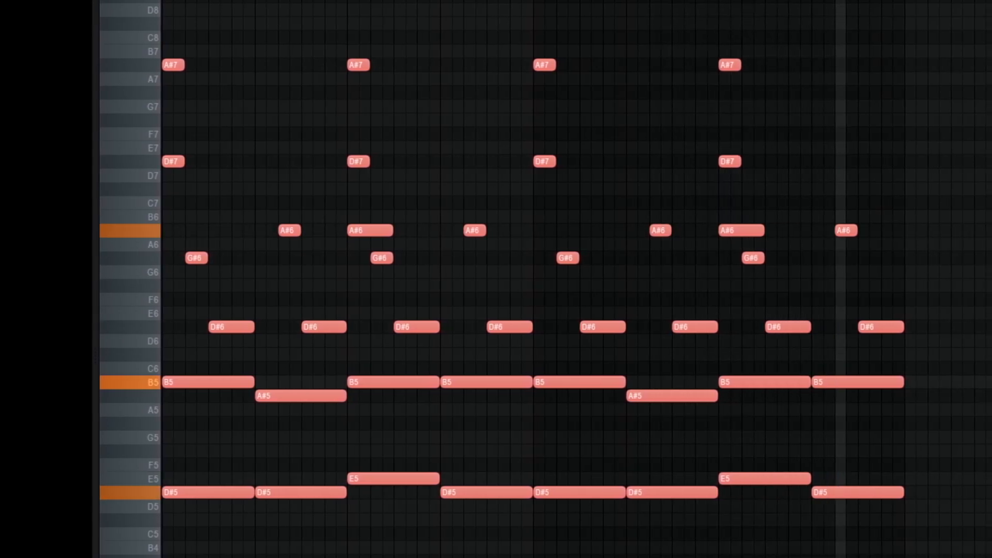
key(space)
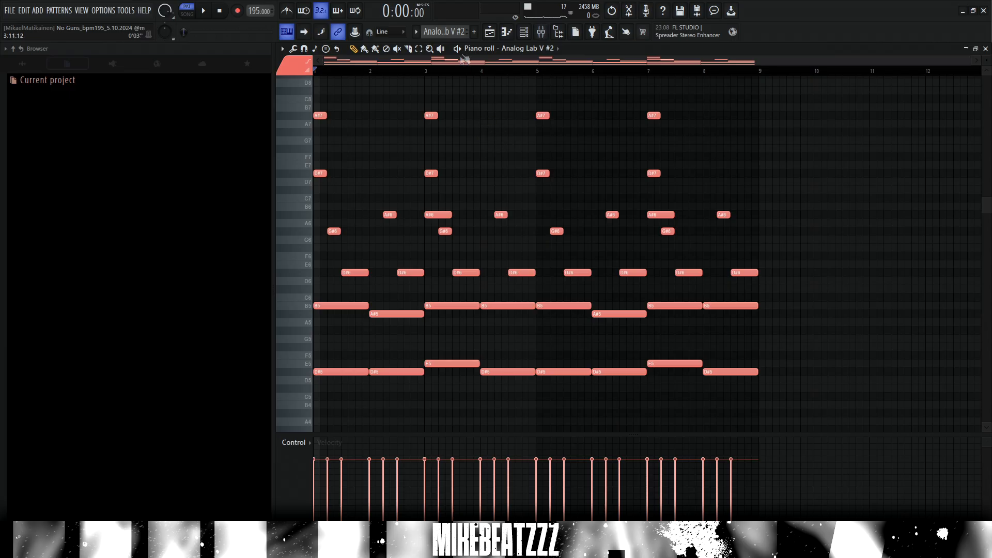
- Examine the Gross Beat volume envelope on the Analog Lab V #2 mixer track
scroll(459, 31, down, 1)
scroll(459, 31, up, 1)
click(541, 32)
click(909, 131)
drag(475, 122, 497, 124)
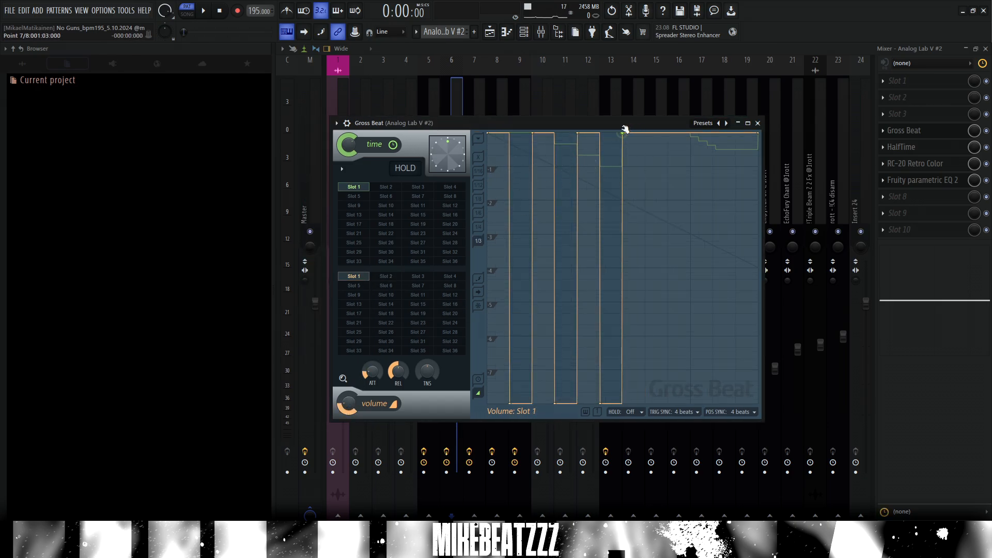
- Review the HalfTime, RC-20 Retro Color and Fruity parametric EQ 2 effects on the Analog Lab V #2 mixer track
click(390, 188)
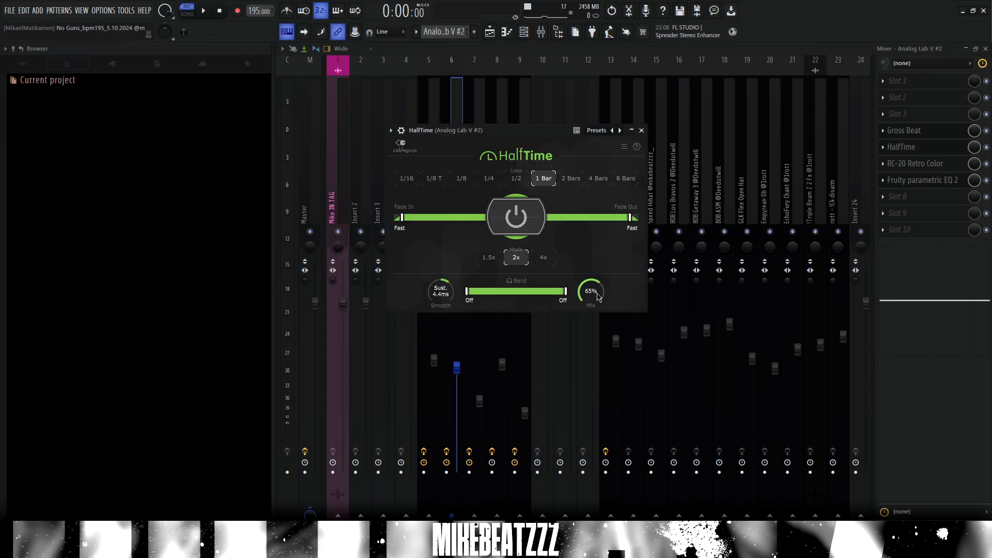
click(924, 164)
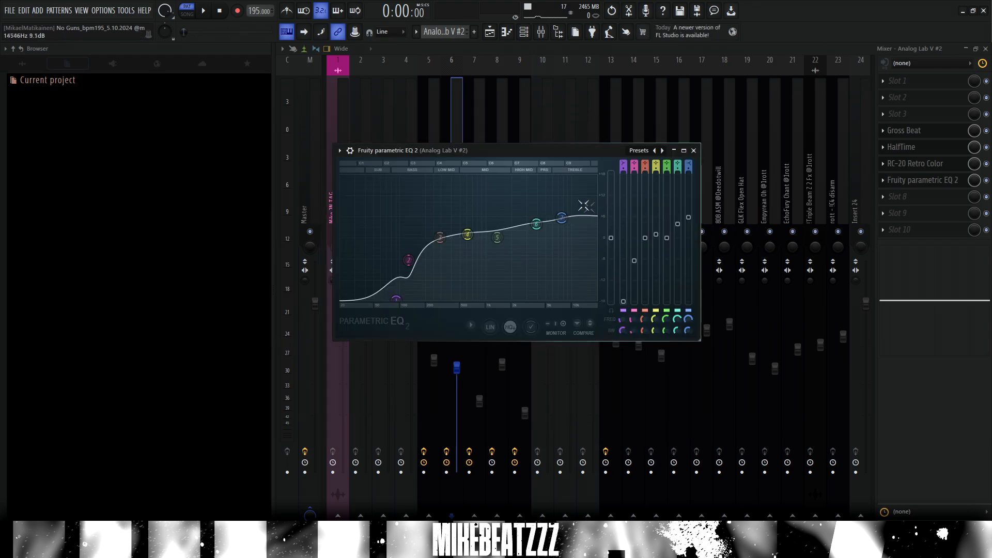
drag(553, 149, 563, 150)
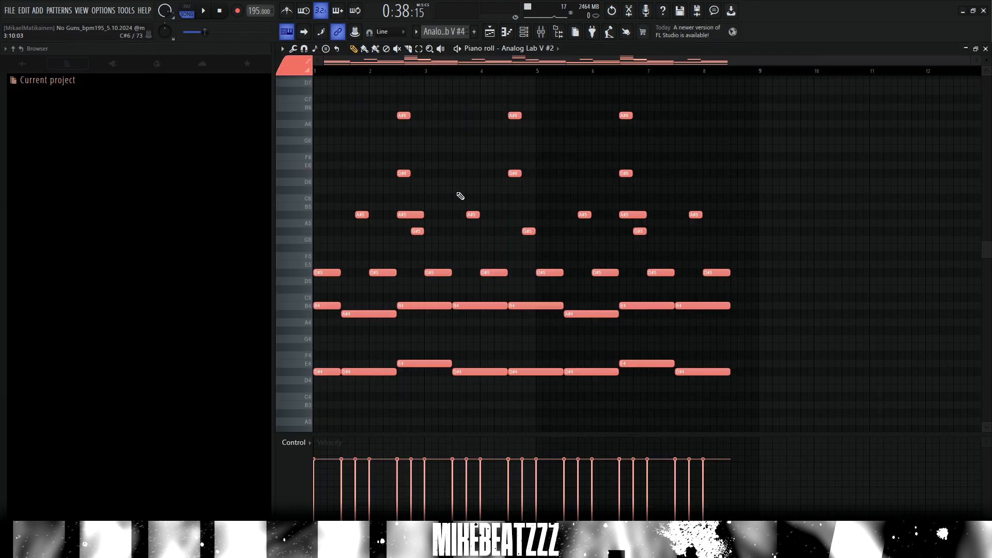
- Examine the note layout of the Analog Lab V #4 pattern in the piano roll
scroll(460, 196, up, 1)
key(F6)
key(F6)
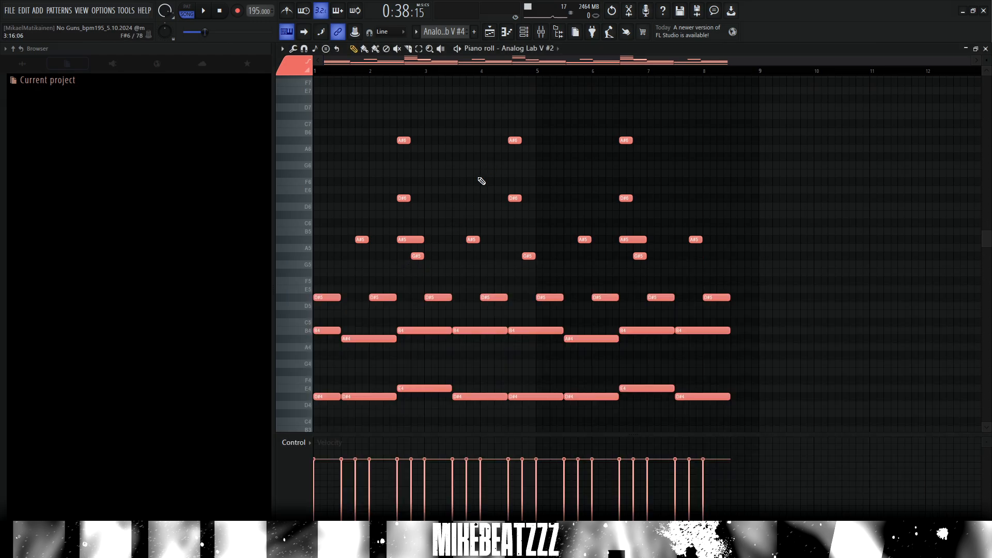
scroll(531, 241, down, 1)
- Switch to the Analog Lab V #3 pattern and view its arpeggio notes in the piano roll
key(KP_Subtract)
key(F6)
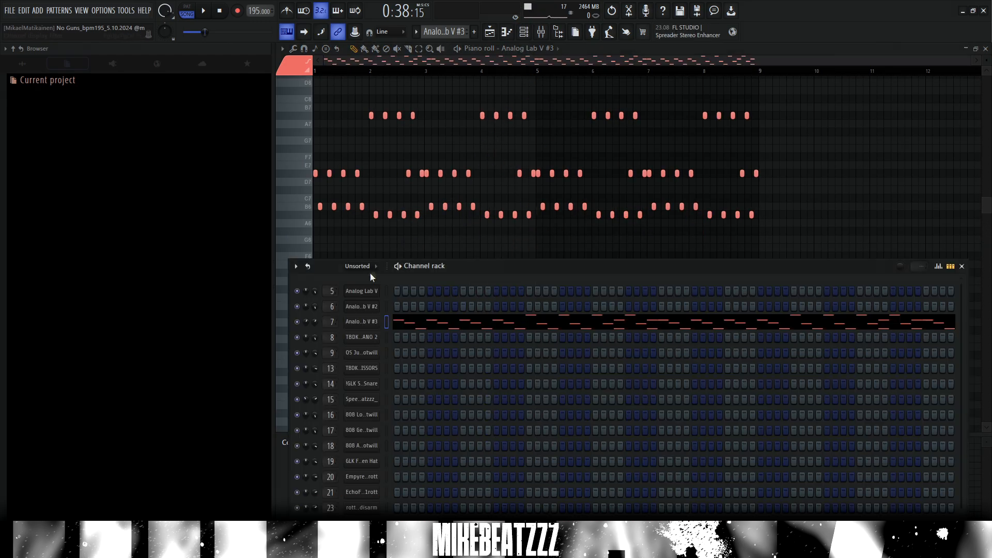
key(F6)
scroll(343, 82, up, 1)
scroll(328, 75, up, 5)
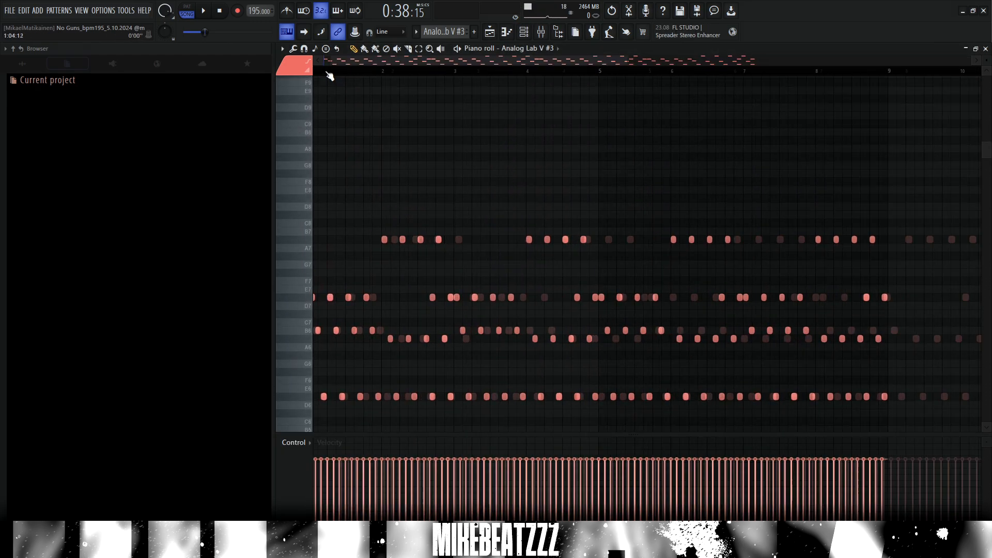
- Set the snap to 1/3 step and view the opening bars of the Analog Lab V #3 notes up close
scroll(390, 144, down, 3)
click(392, 32)
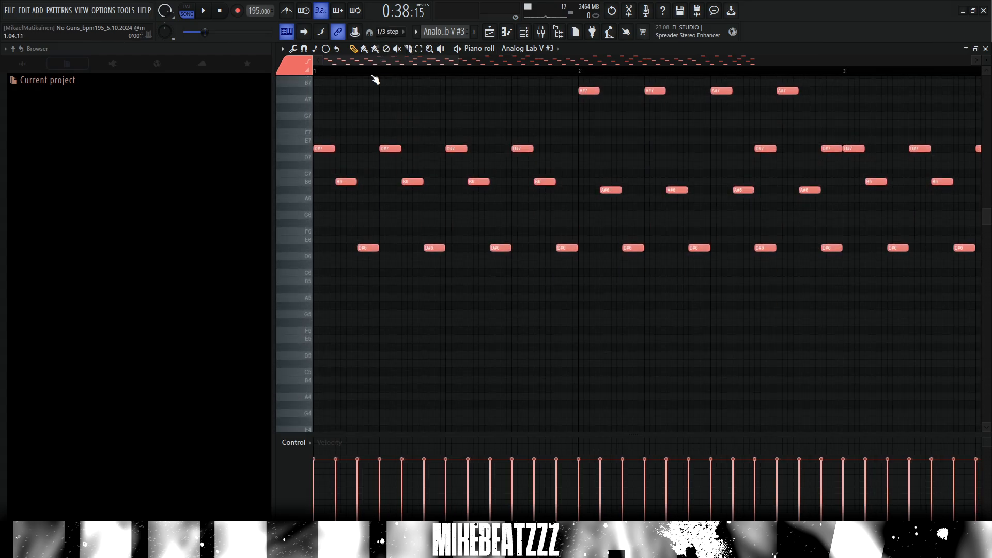
scroll(375, 79, down, 4)
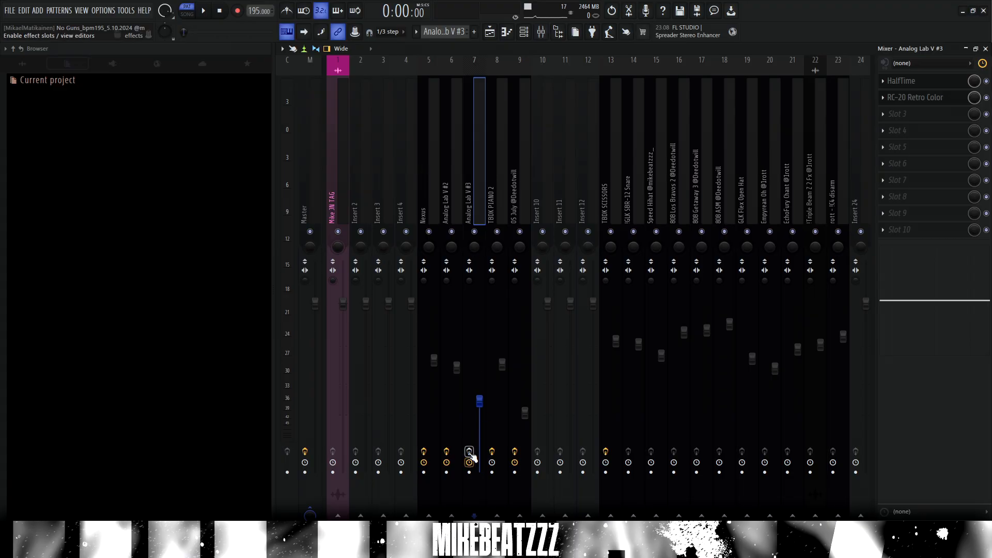
- Review the HalfTime and RC-20 Retro Color effects on the Analog Lab V #3 mixer track and play its pattern
click(902, 81)
click(913, 97)
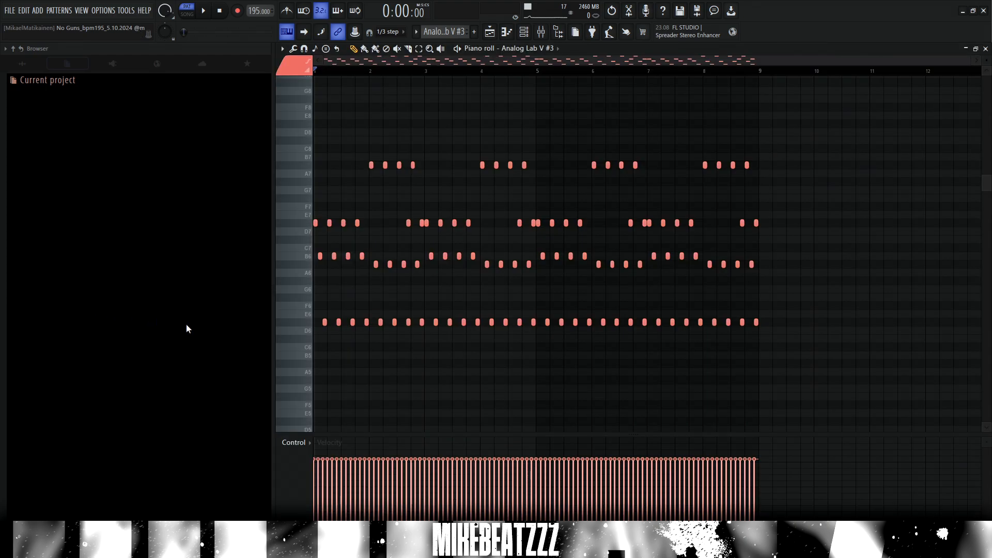
key(space)
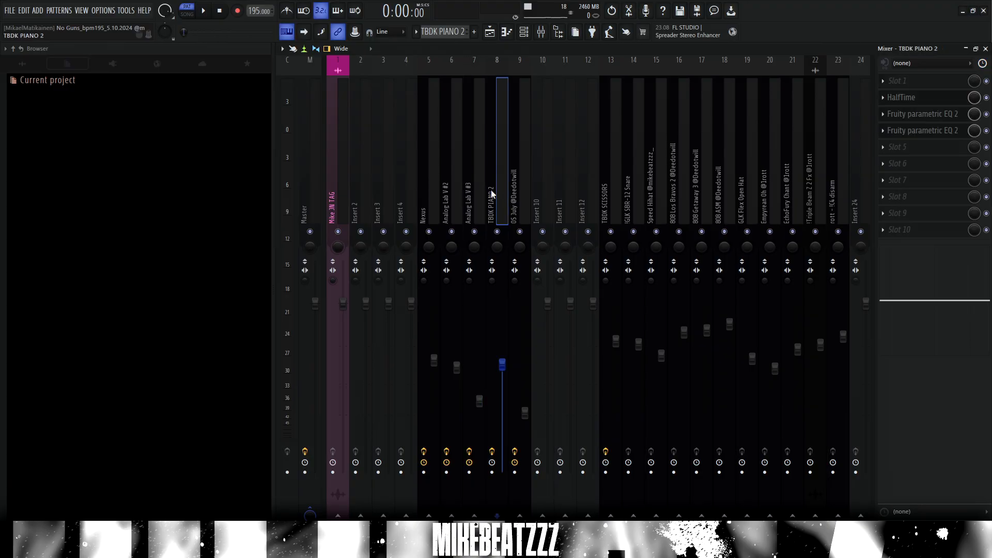
- Review the HalfTime effect and both Fruity parametric EQ 2 effects on the TBDK PIANO 2 mixer track
click(929, 101)
drag(471, 132, 684, 158)
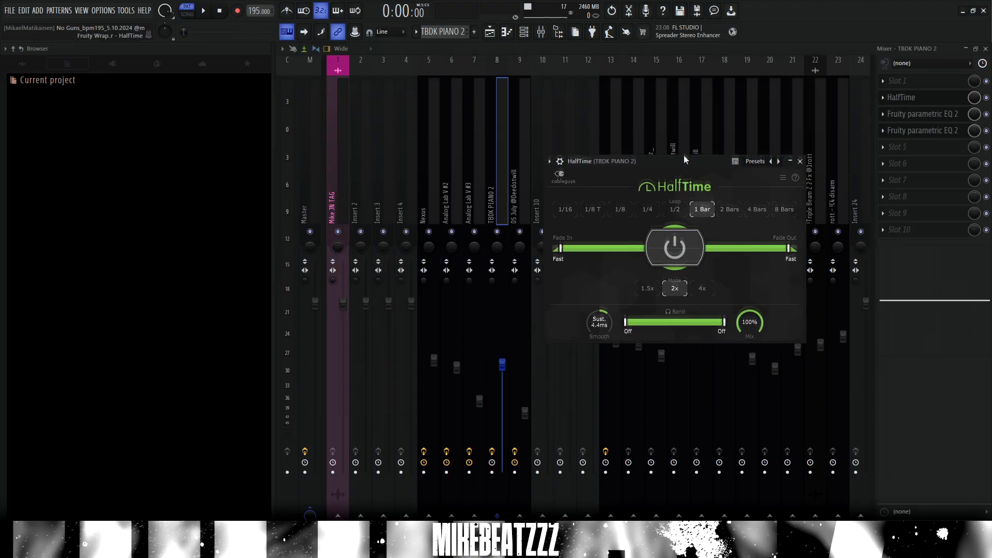
click(507, 32)
click(543, 33)
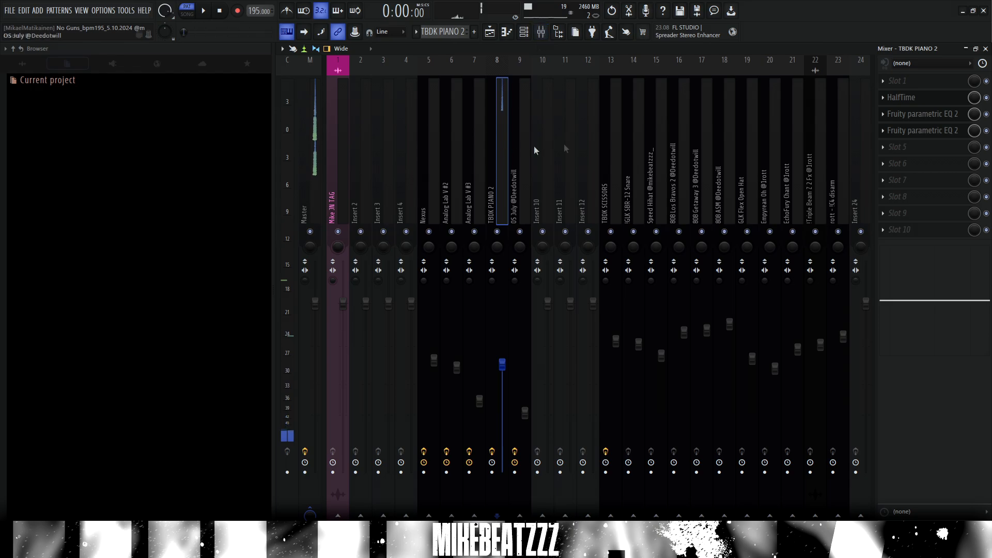
click(932, 118)
drag(488, 151, 515, 146)
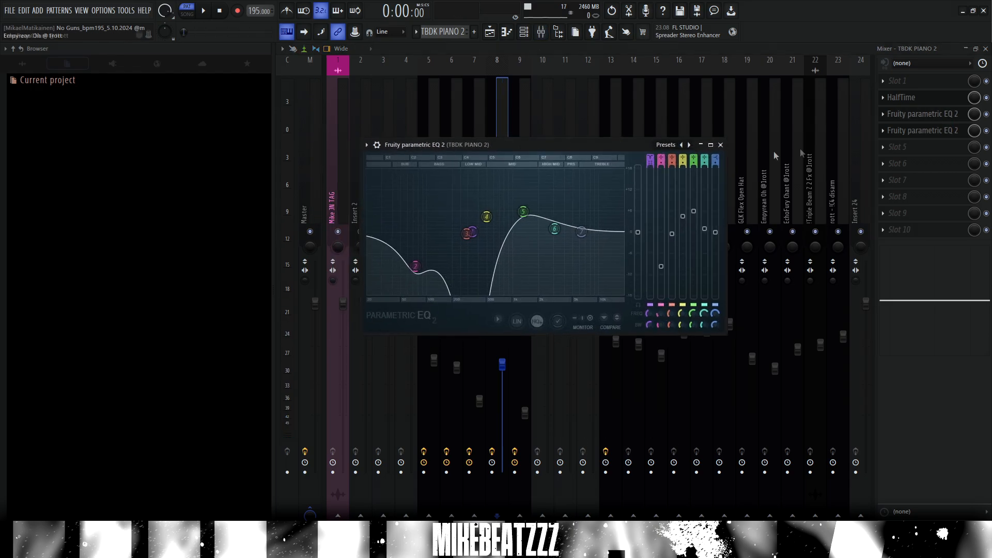
click(914, 133)
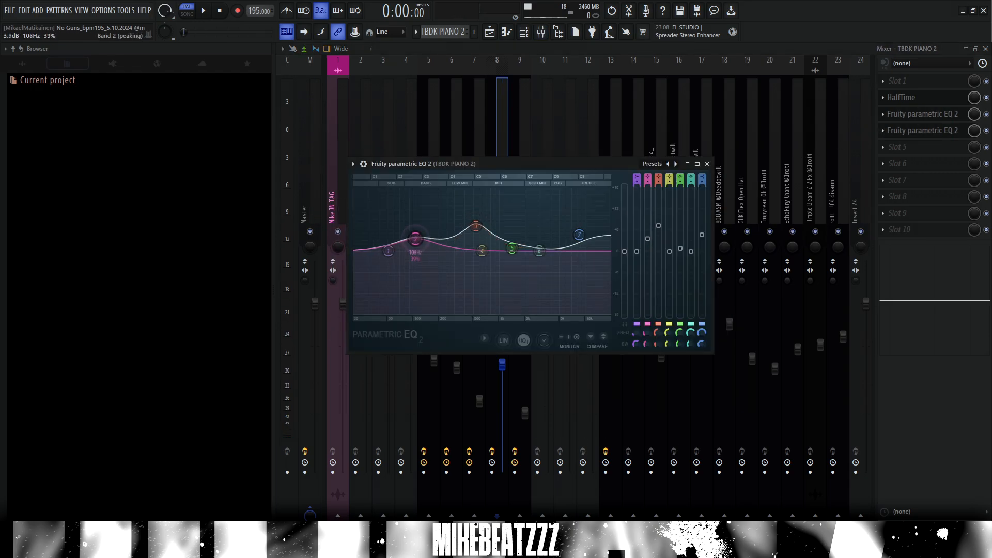
click(905, 98)
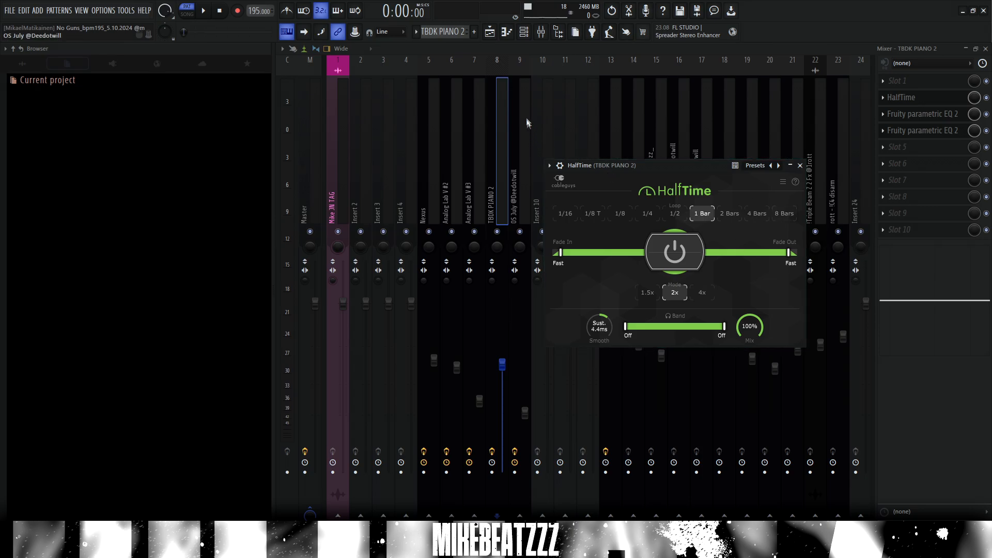
- Examine the TBDK PIANO 2 notes in the piano roll and play the pattern
key(F7)
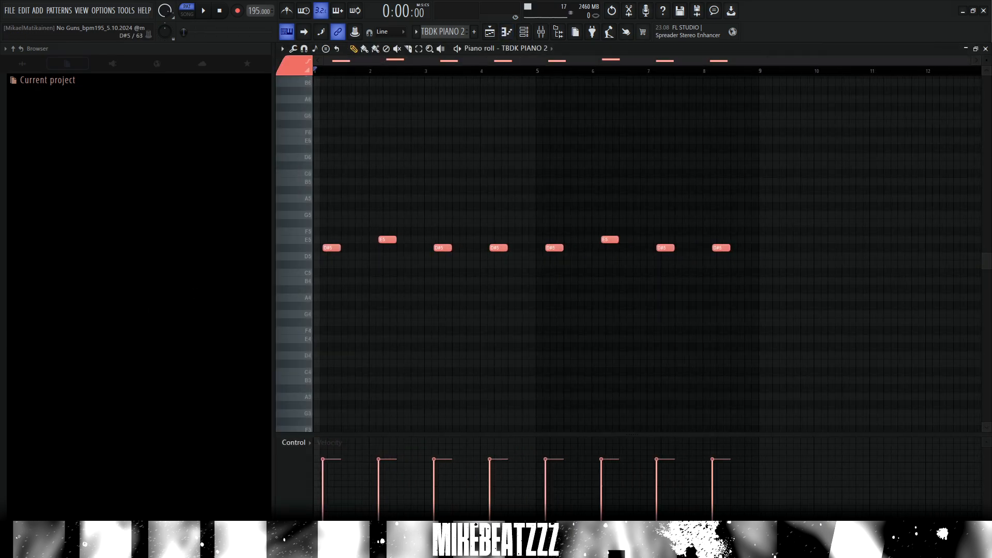
key(space)
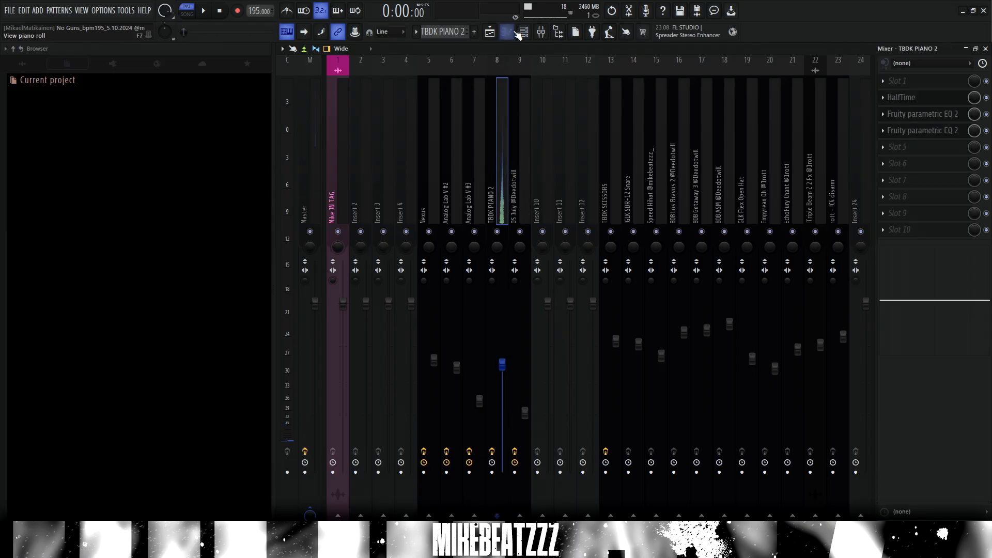
click(515, 32)
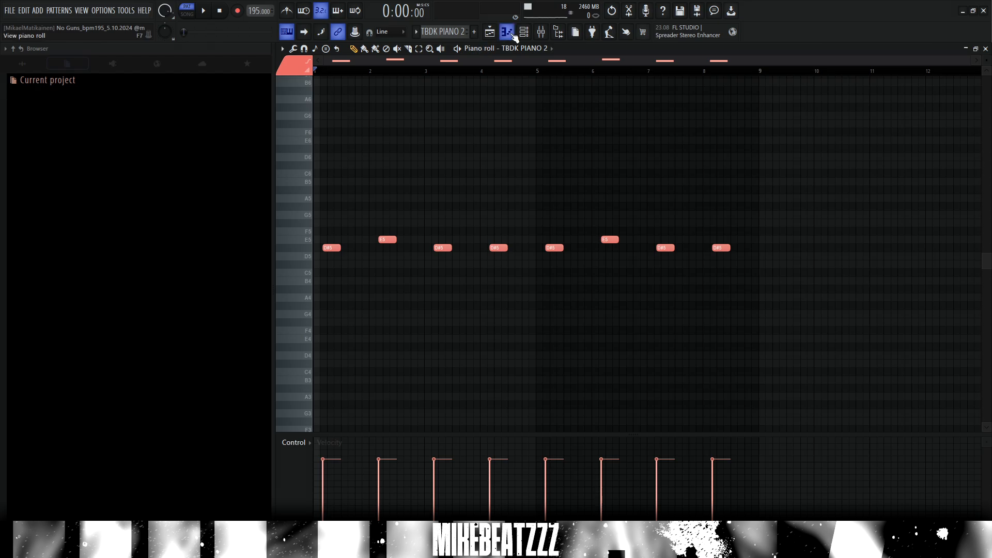
click(514, 36)
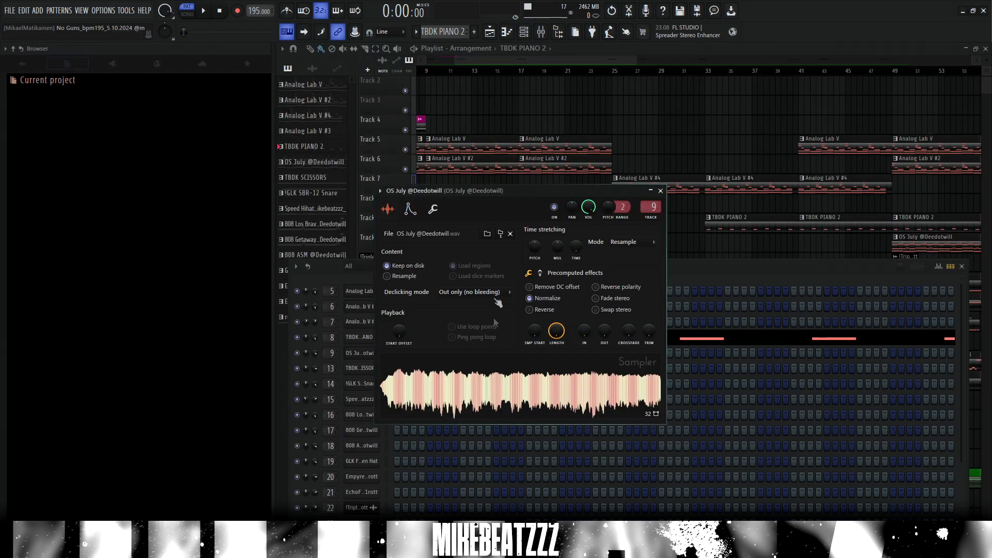
- Set the Gross Beat volume slot to Tremelo Fst on the OS July mixer track and play the pattern
drag(485, 193, 489, 172)
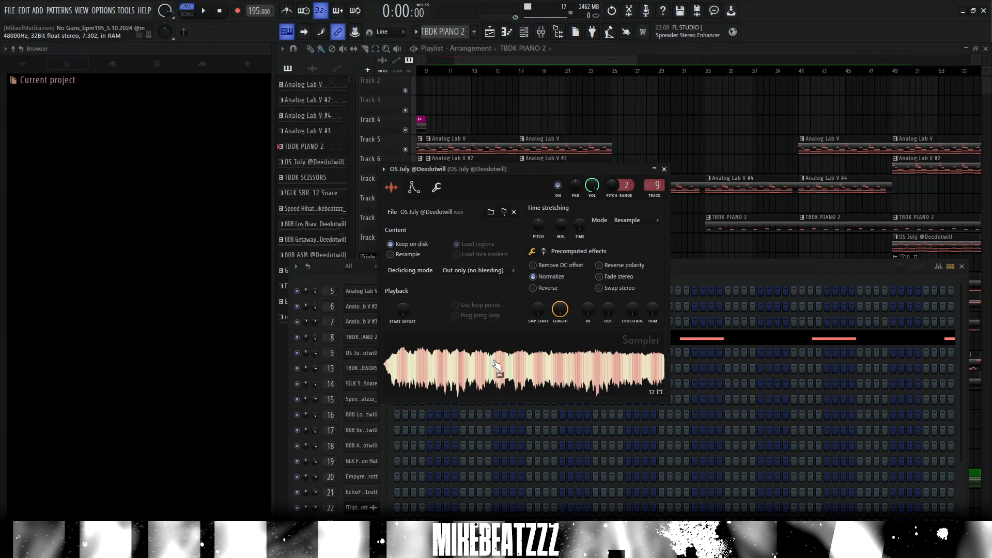
click(541, 32)
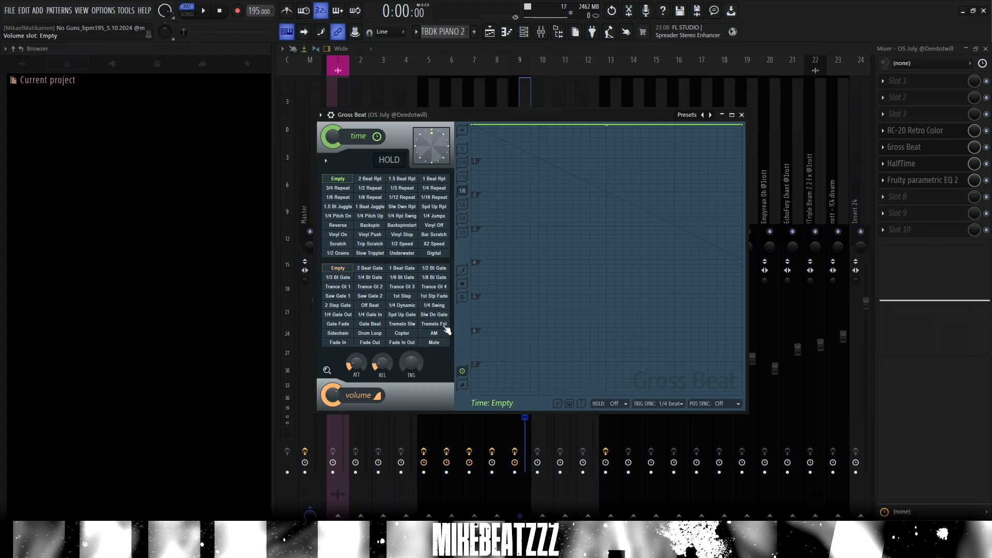
click(445, 326)
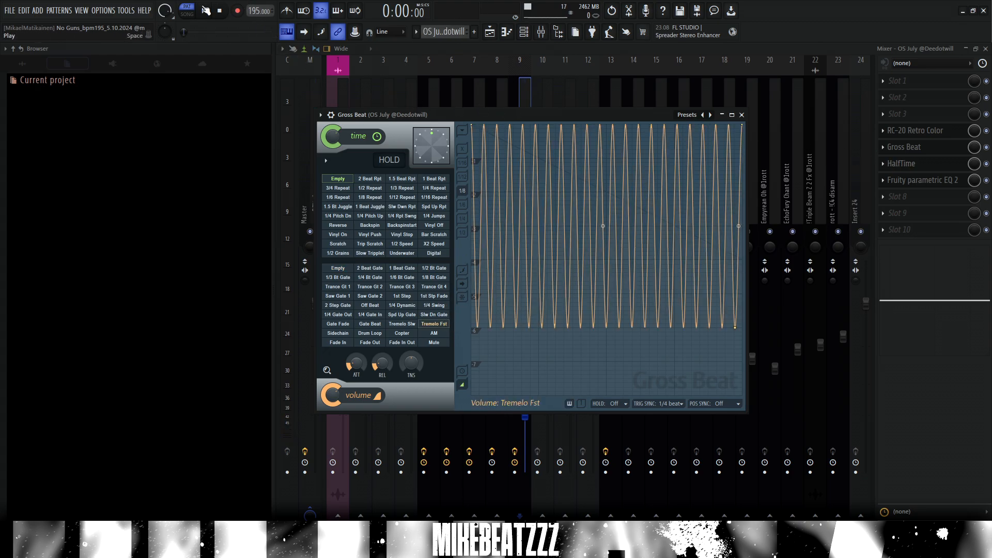
click(205, 10)
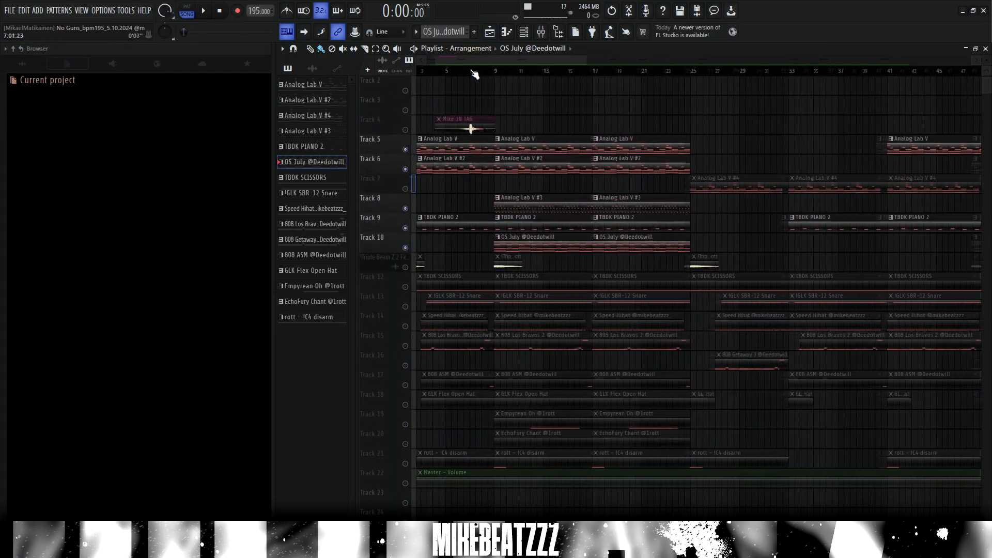
- Play the melody tracks together from the start of the playlist arrangement
scroll(474, 75, up, 4)
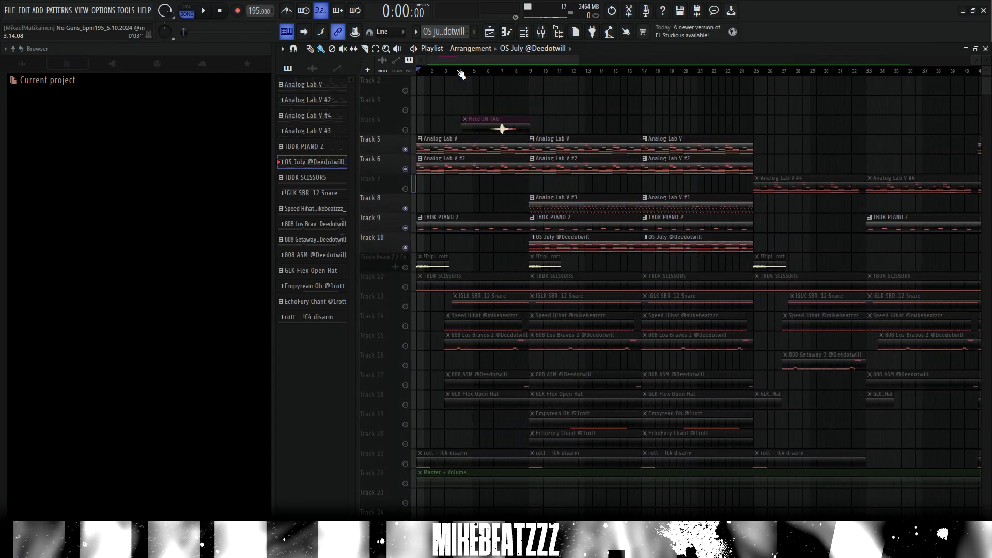
scroll(478, 73, down, 3)
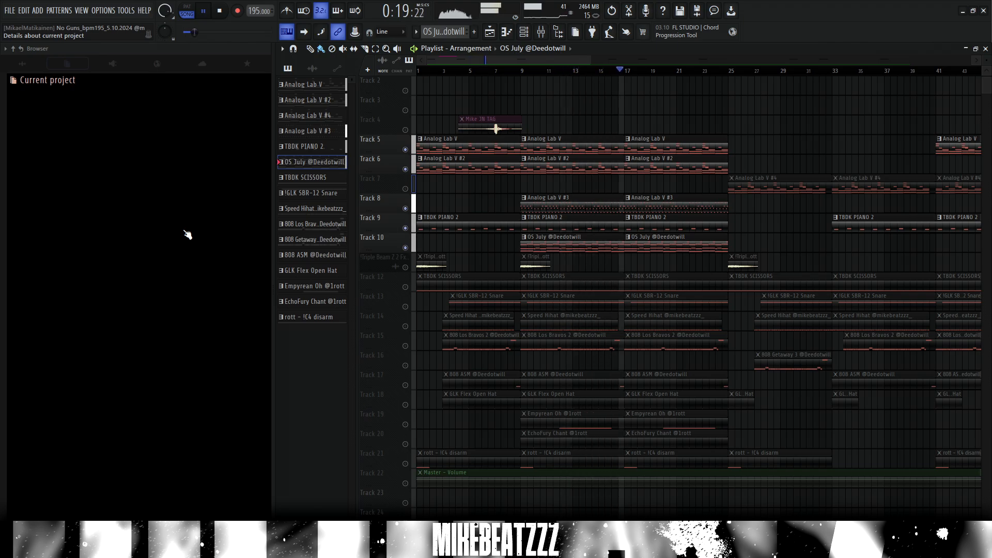
key(space)
- Solo the !Triple Beam Z 2 Fx track, restore all playlist tracks, and place the playback position at bar 9
scroll(460, 132, down, 2)
scroll(451, 172, down, 2)
right_click(406, 228)
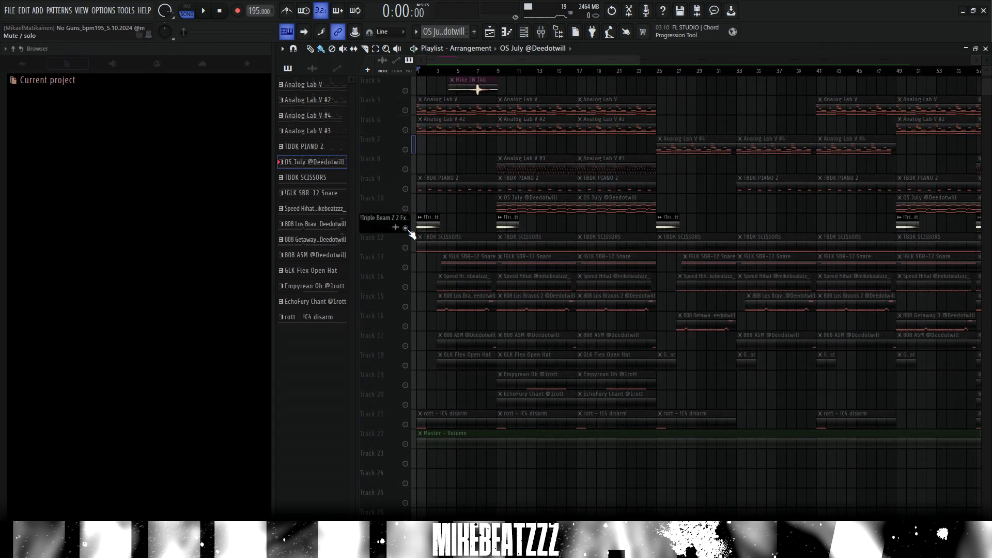
right_click(406, 228)
scroll(525, 202, up, 2)
click(484, 71)
scroll(495, 74, up, 2)
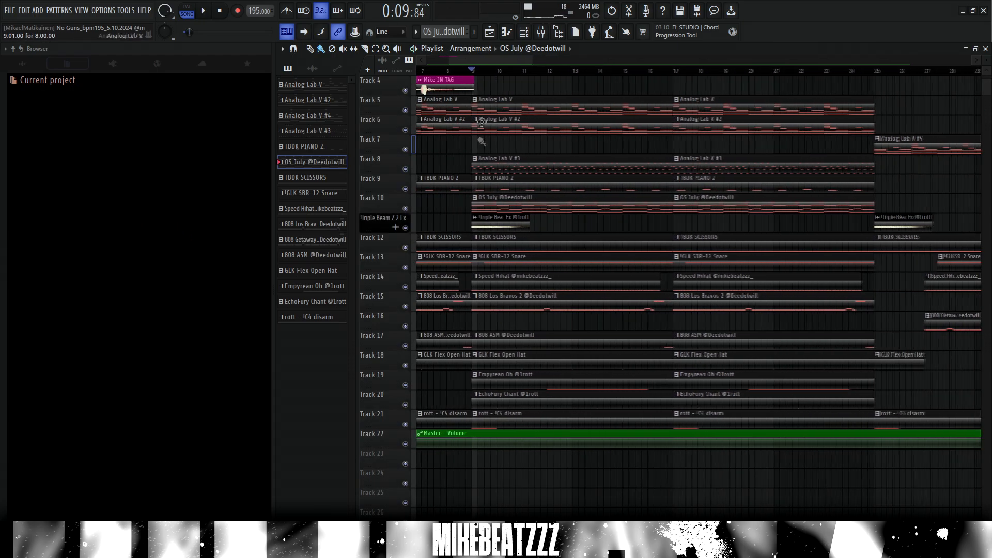
- Solo the TBDK SCISSORS track, play it from bar 9, and view its Fruity Delay 3 mixer effect
right_click(406, 248)
key(space)
key(space)
key(F9)
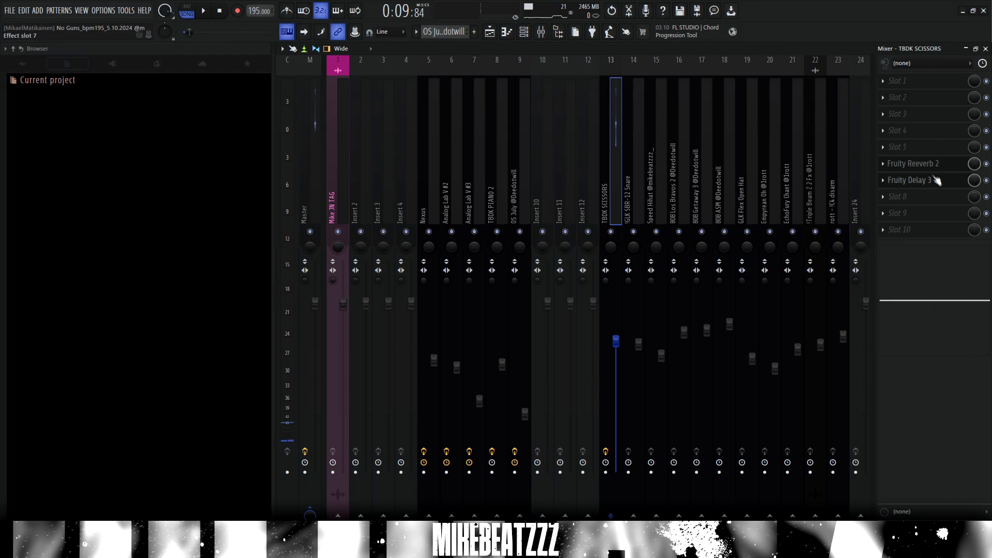
click(914, 180)
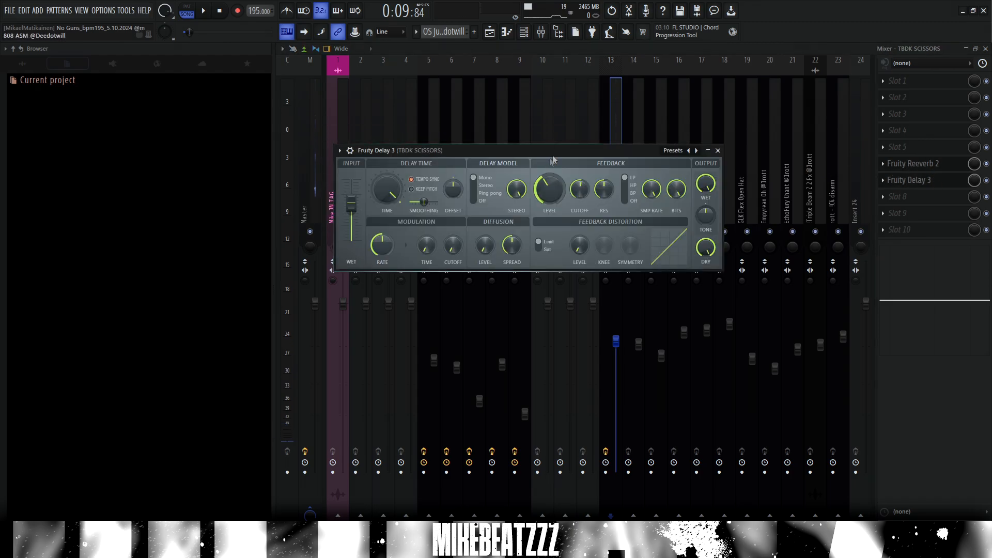
- Play the TBDK SCISSORS and !GLK SBR-12 Snare tracks together from bar 9 and view the snare's sampler settings and notes
key(F5)
ctrl+scroll(501, 155, up, 3)
scroll(500, 248, down, 2)
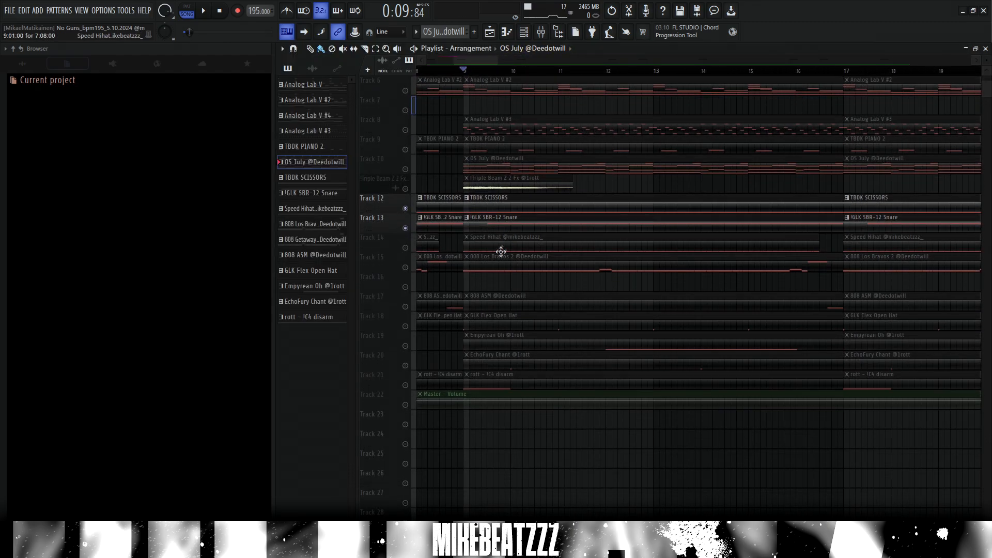
key(space)
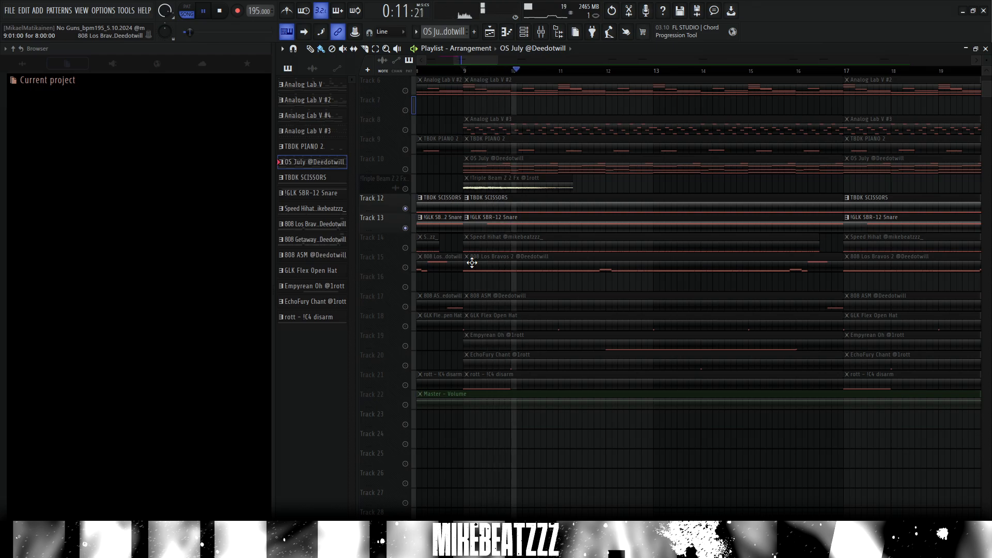
key(space)
key(F6)
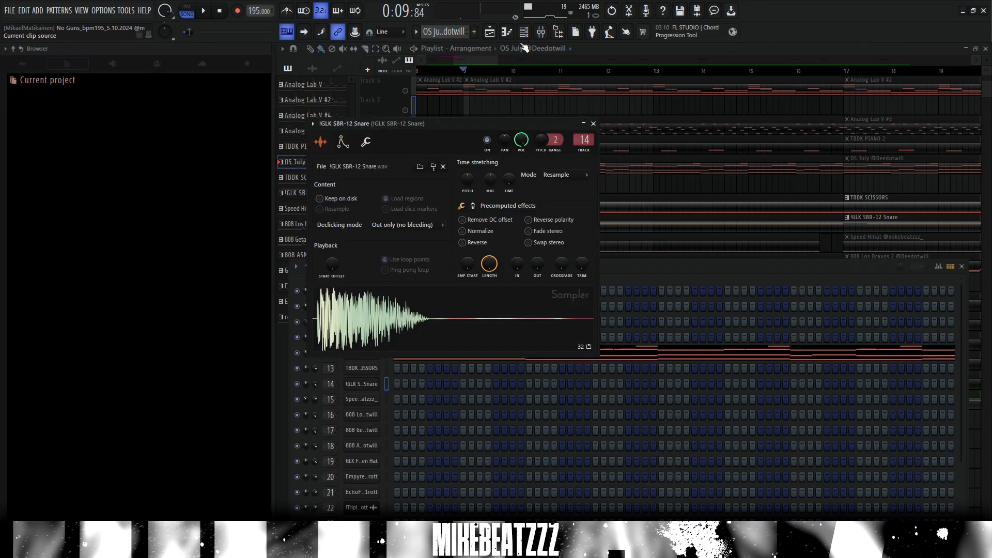
click(507, 32)
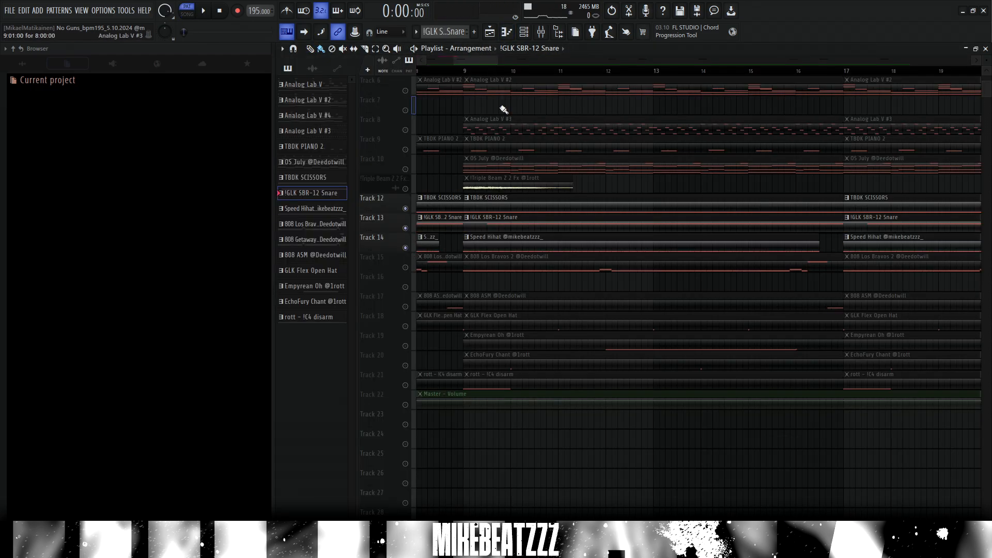
- Examine the Speed Hihat pattern's notes and velocities up close in the piano roll and play the pattern
scroll(513, 78, up, 2)
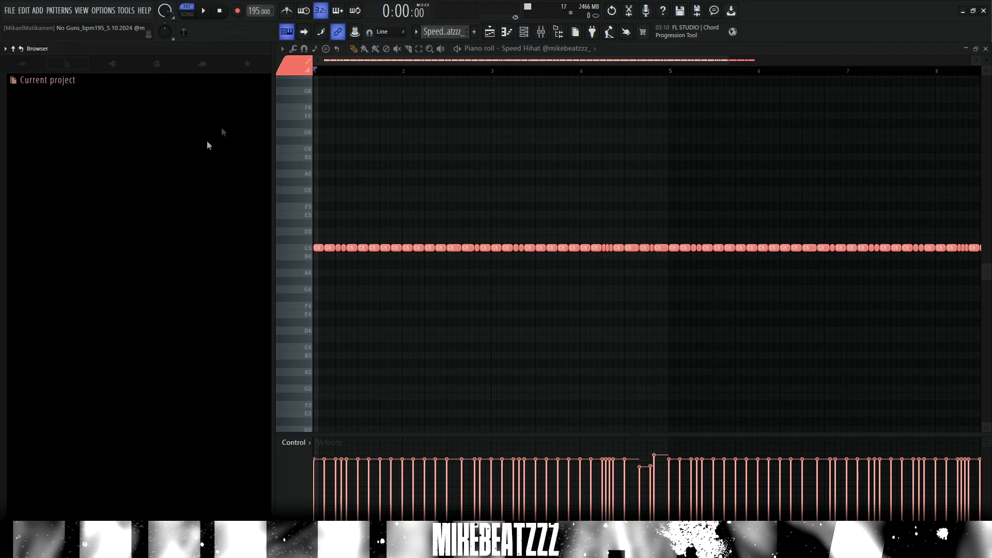
scroll(357, 60, up, 3)
drag(358, 60, 345, 61)
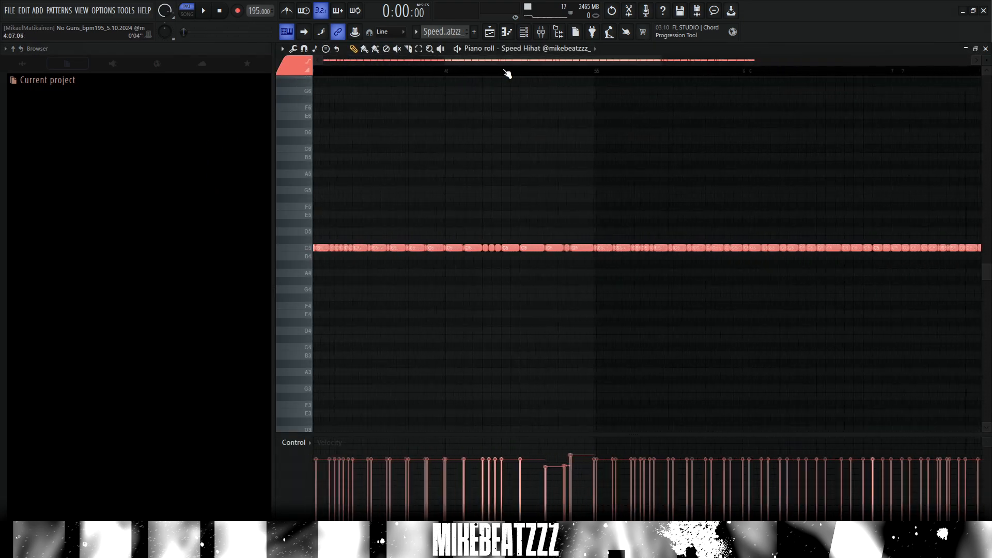
drag(316, 71, 474, 73)
click(475, 74)
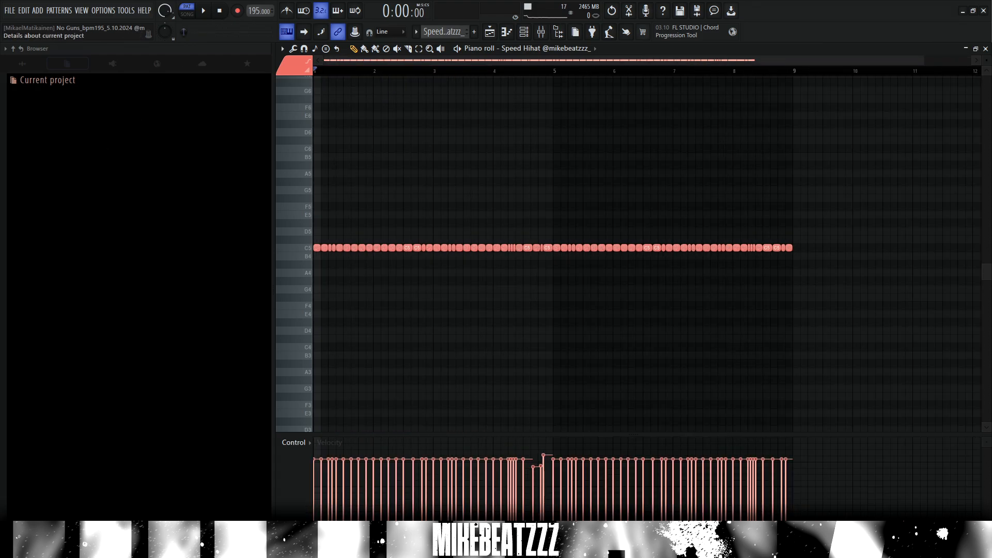
key(space)
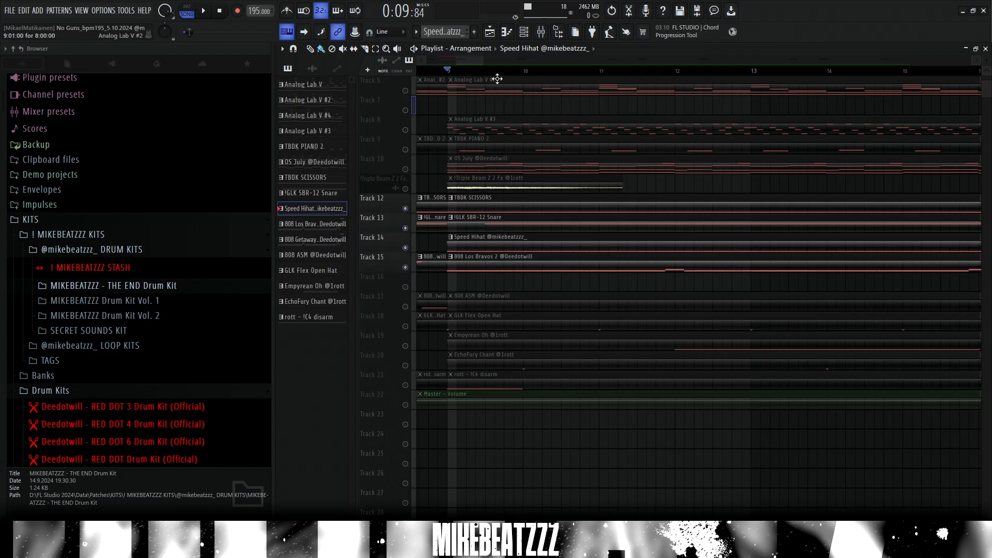
- View the 808 Los Bravos 2 pattern's notes in the piano roll and play them
double_click(419, 264)
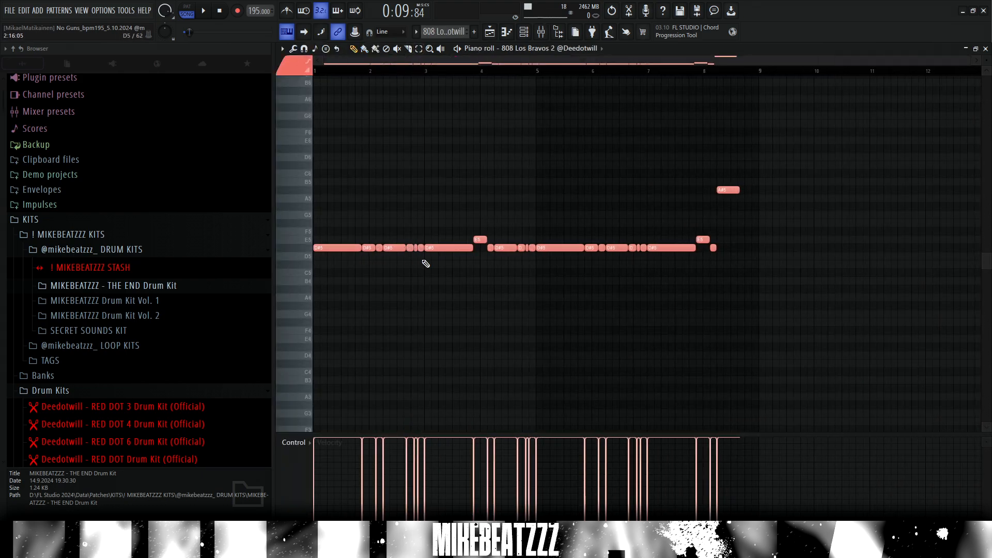
scroll(371, 139, up, 2)
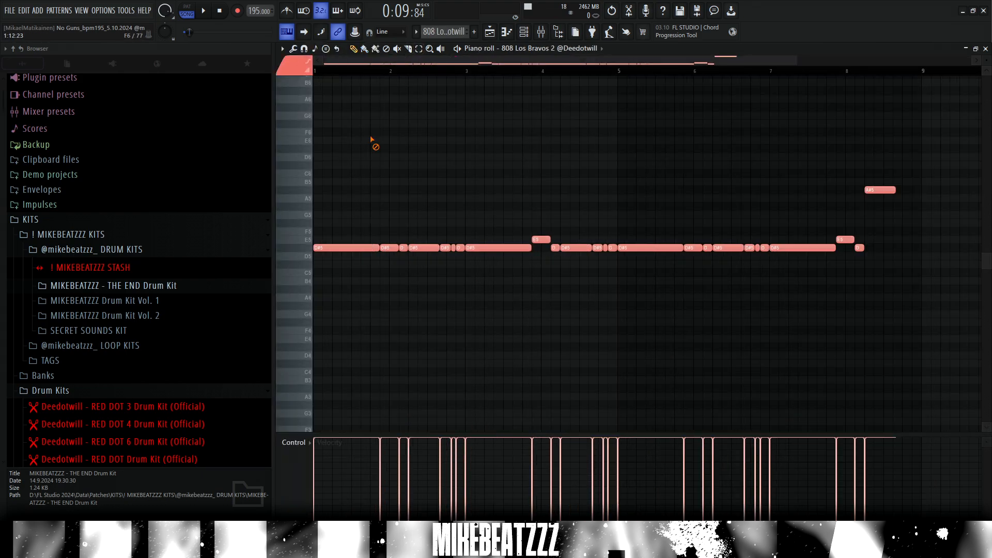
key(space)
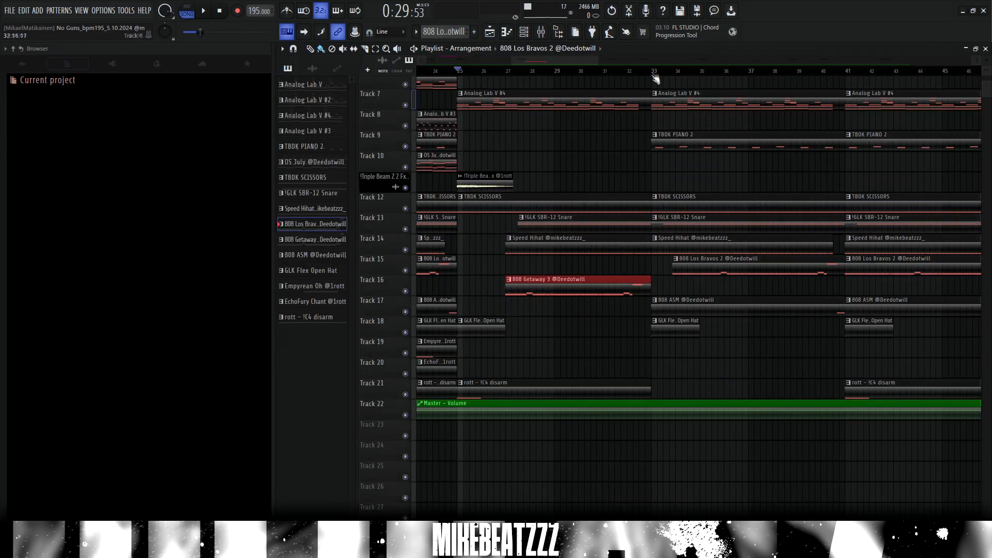
- Open the 808 ASM pattern from Track 17 and view its note and sampler settings
drag(652, 72, 440, 72)
ctrl+click(459, 71)
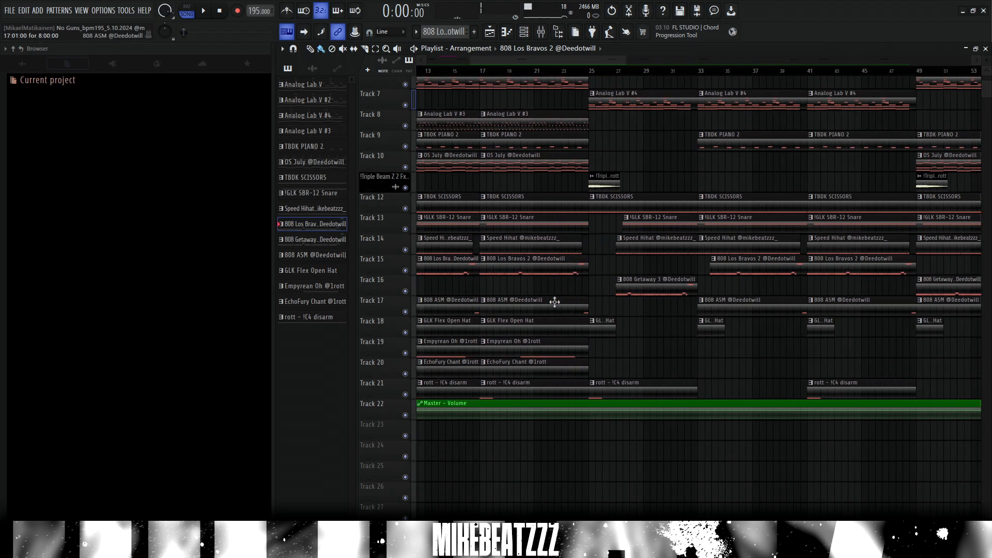
double_click(554, 303)
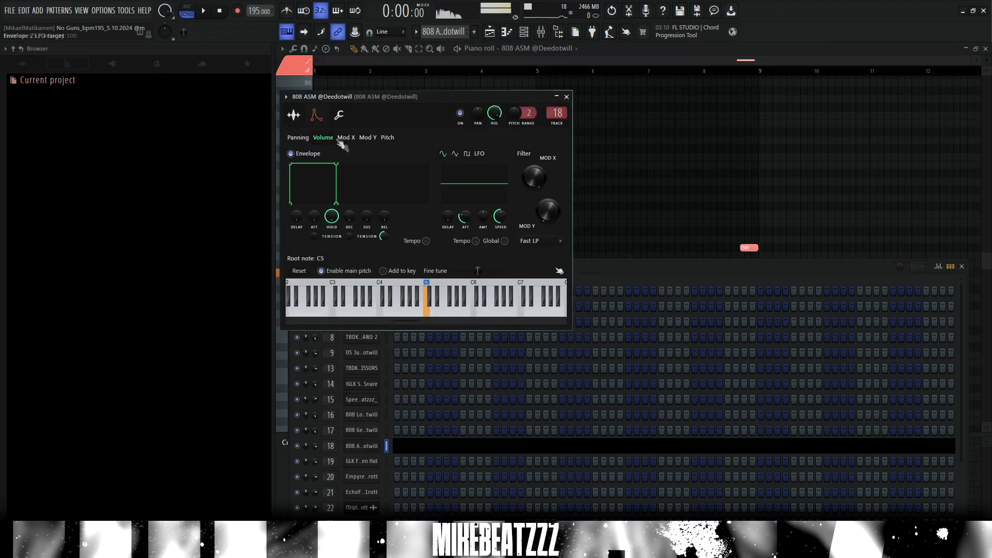
click(293, 115)
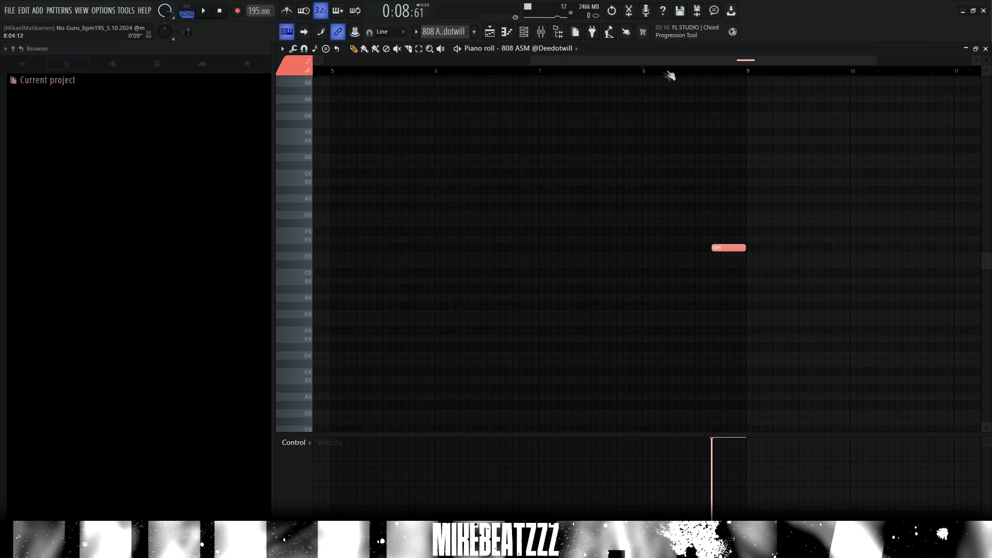
- Return from the 808 ASM notes to the playlist and open the GLK Flex Open Hat pattern from Track 18
scroll(670, 76, up, 3)
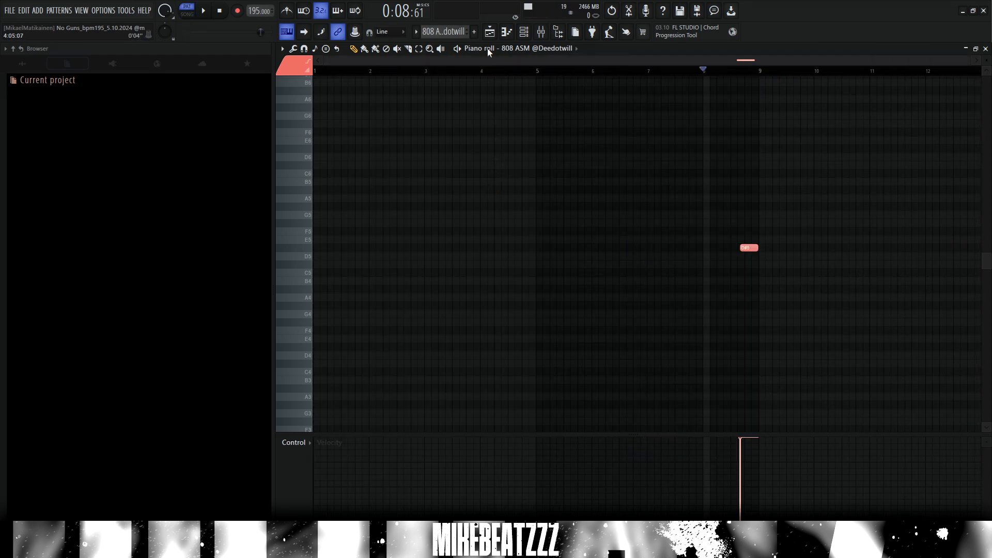
click(489, 31)
scroll(471, 74, down, 3)
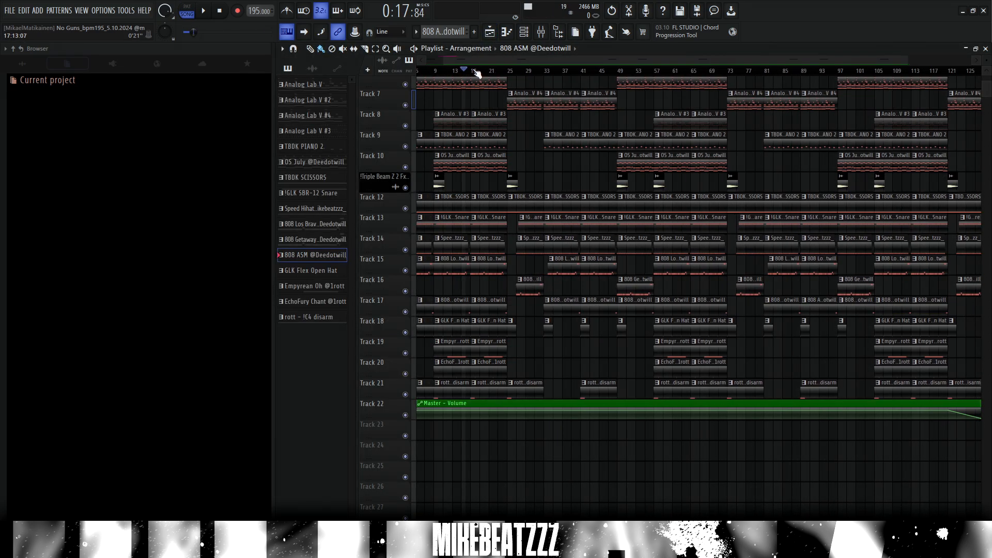
scroll(472, 73, up, 5)
key(space)
scroll(608, 288, down, 1)
ctrl+scroll(609, 288, down, 8)
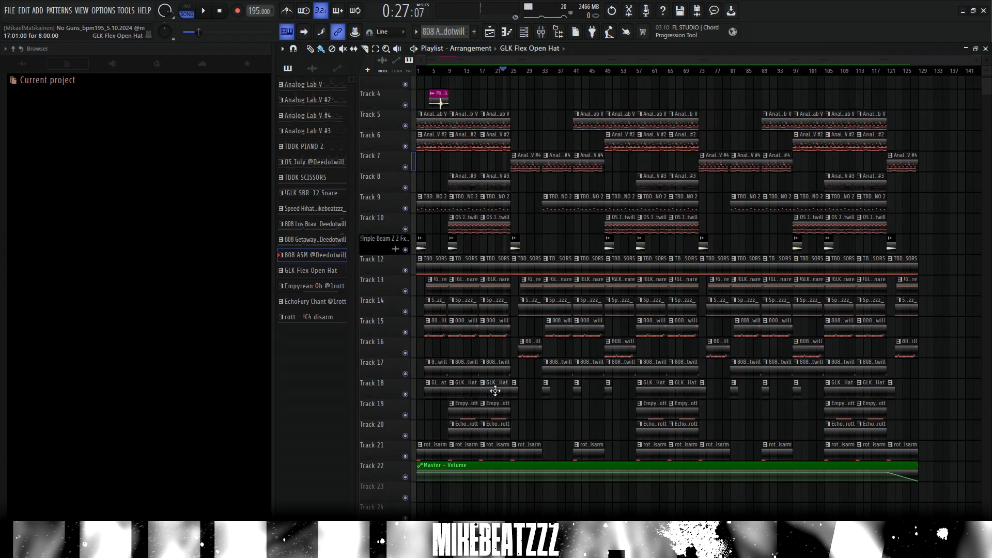
double_click(495, 391)
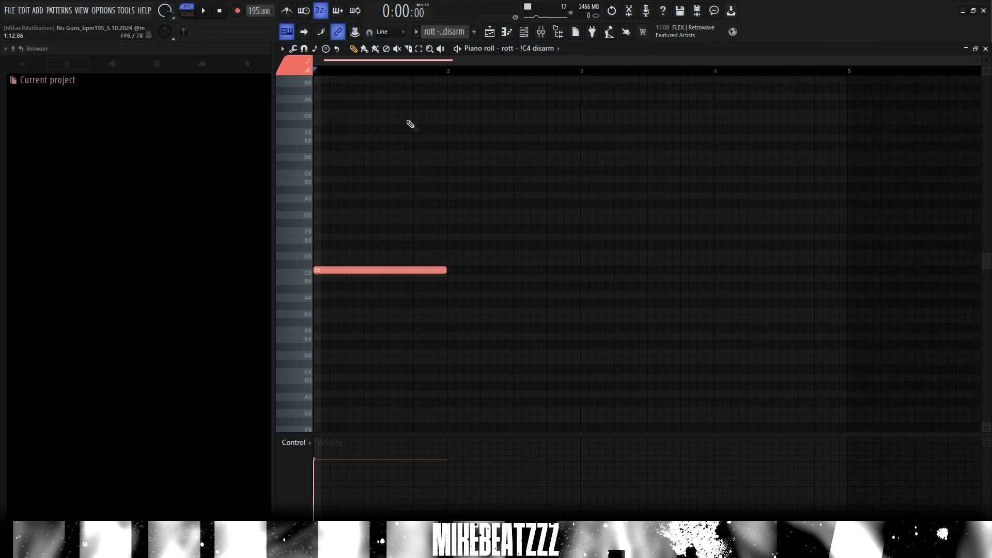
- View the rott - !C4 disarm pattern's note in the piano roll and open its channel settings
scroll(439, 120, up, 2)
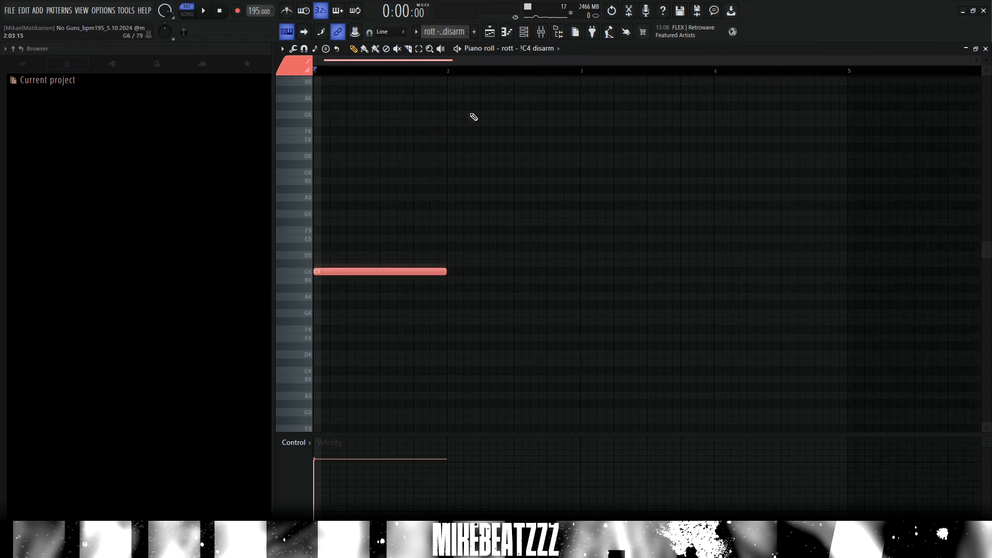
click(534, 32)
scroll(393, 465, down, 3)
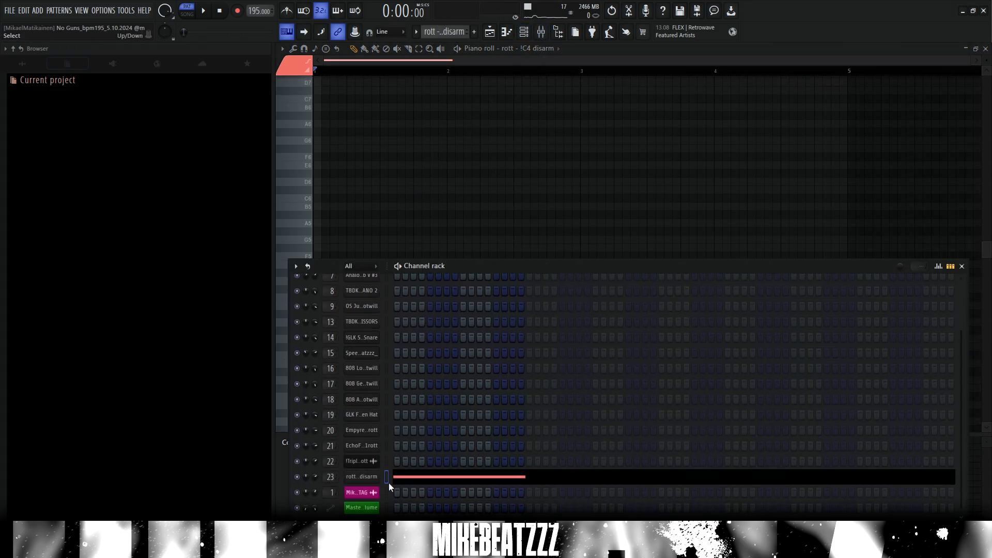
click(361, 477)
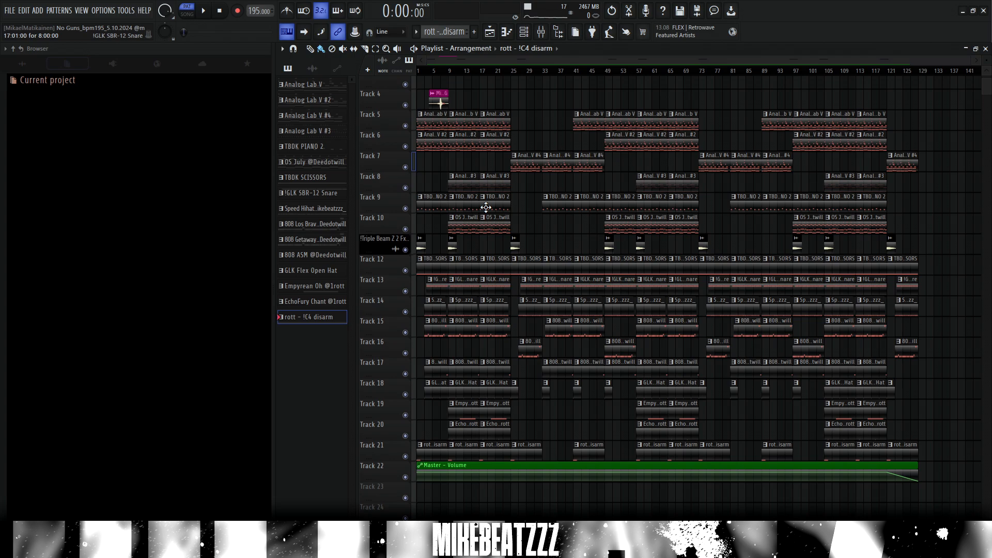
- Review the beat's full arrangement across all tracks in the playlist
scroll(672, 279, up, 2)
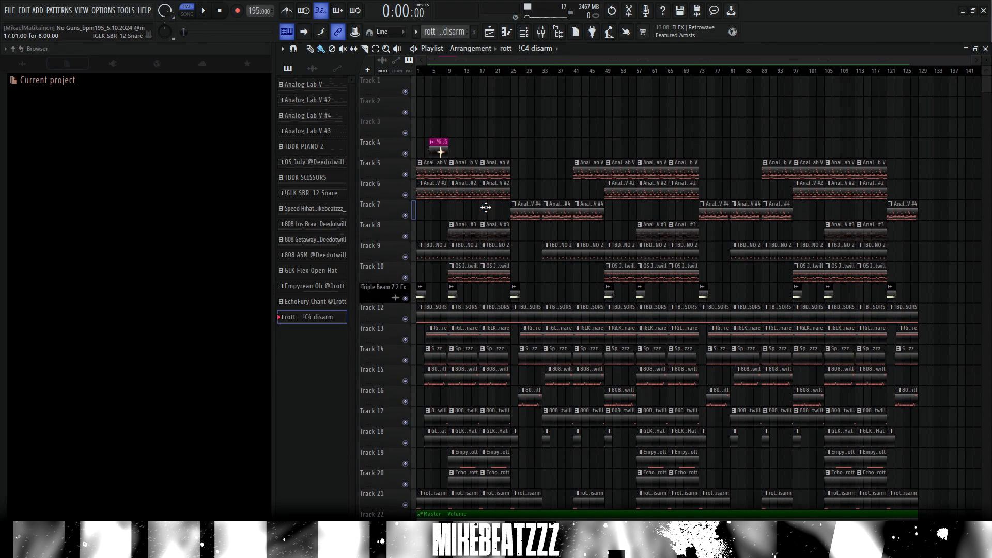
scroll(672, 279, down, 2)
drag(929, 468, 413, 277)
ctrl+click(540, 187)
scroll(540, 187, up, 2)
key(l)
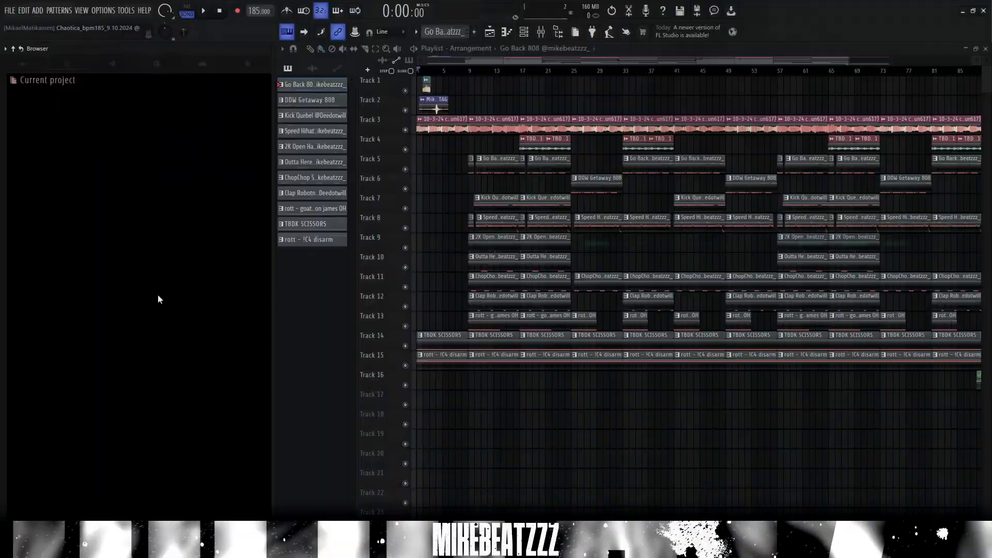
- Open the 10-3-24 chaotica 185 C# melody clip on Track 3, view its audio clip settings and close them
scroll(451, 74, down, 2)
scroll(442, 75, up, 7)
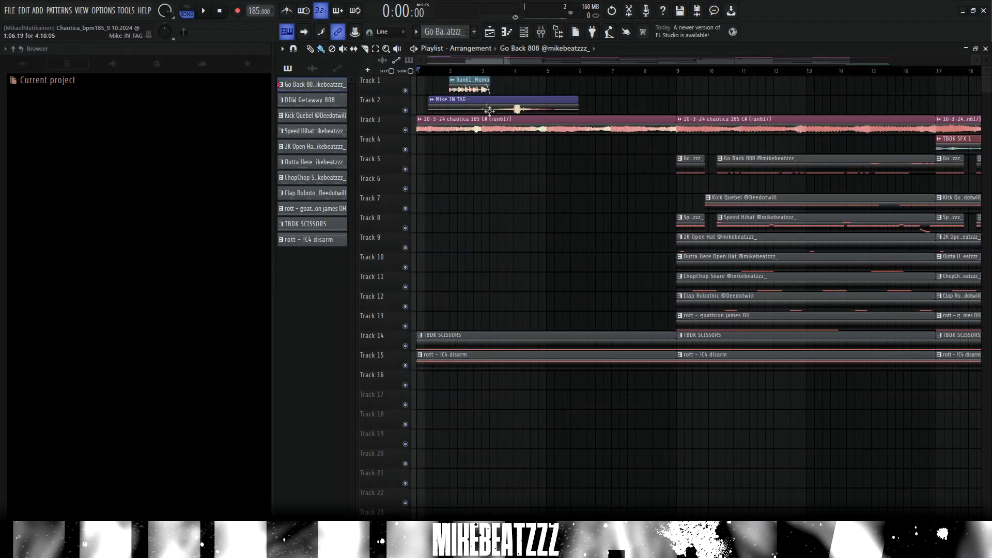
double_click(490, 129)
click(634, 142)
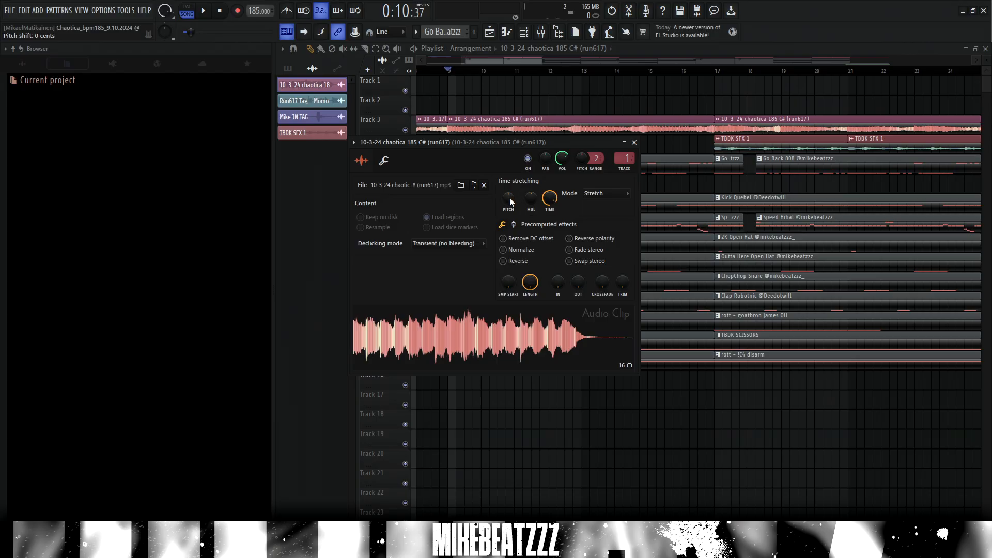
key(Escape)
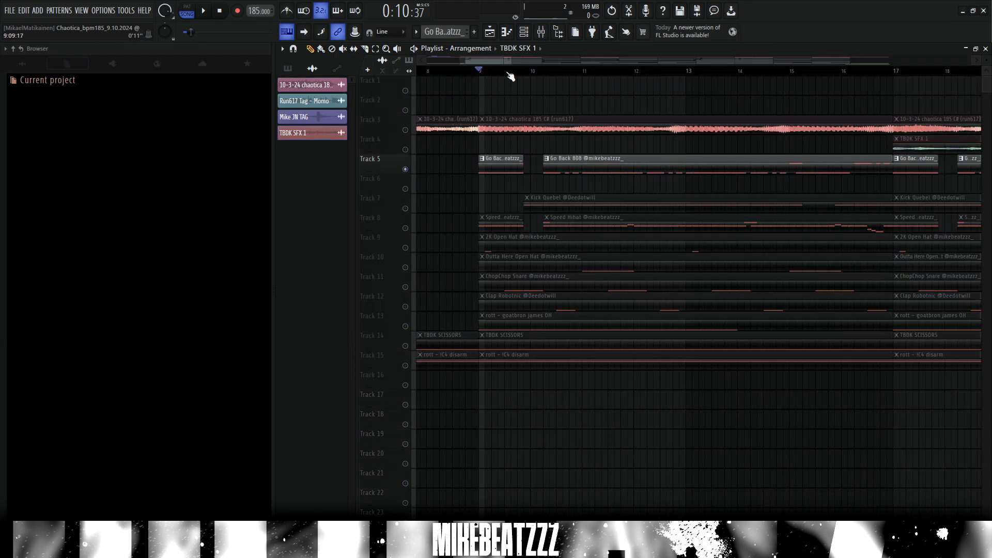
- Open the Go Back 808 pattern from Track 5 and view its notes, sampler settings and mixer effects
scroll(509, 76, up, 3)
scroll(505, 75, down, 4)
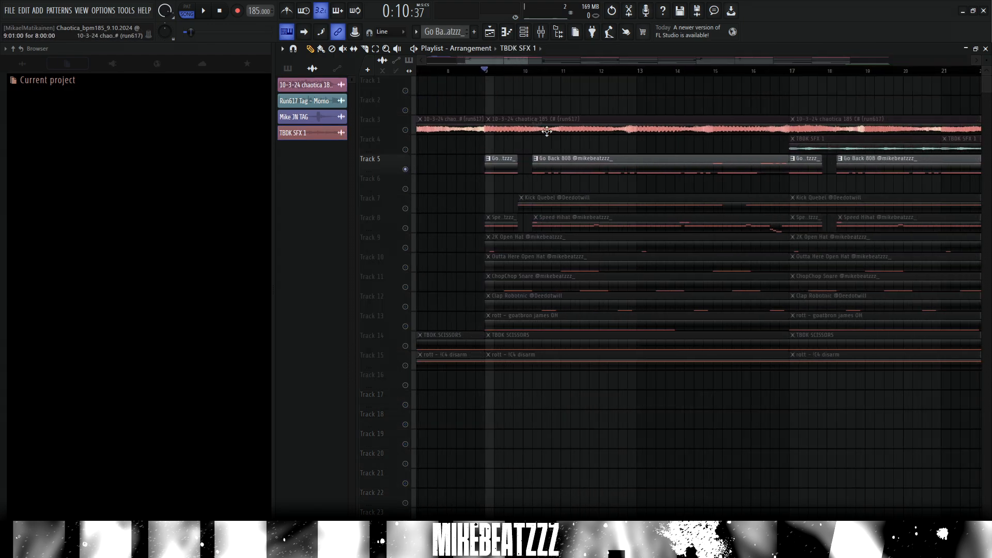
double_click(568, 158)
scroll(467, 73, down, 2)
scroll(466, 73, down, 4)
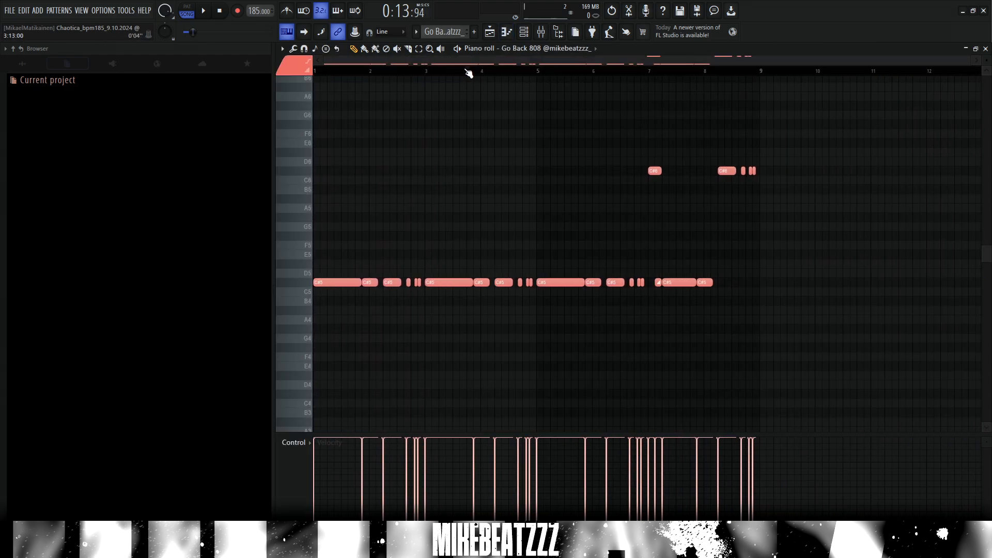
click(525, 31)
click(361, 337)
click(361, 172)
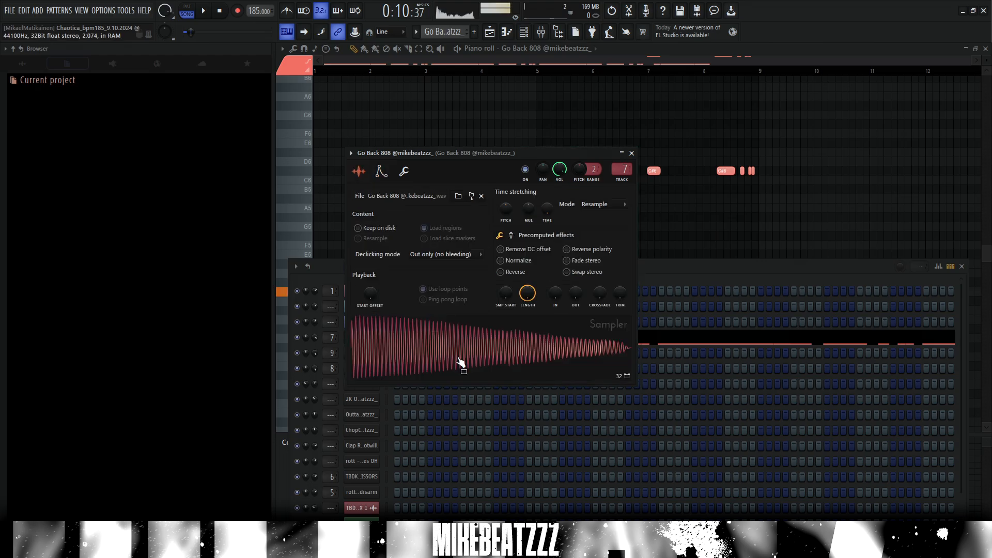
key(F9)
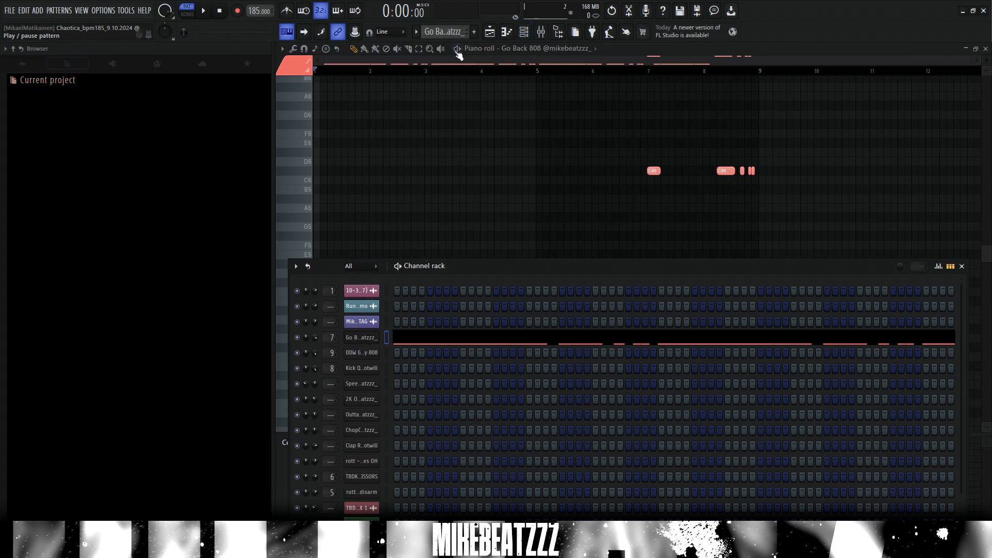
- Switch to the DDW Getaway 808 pattern and go through its section from bar 25 to 33 in the playlist
scroll(452, 33, down, 1)
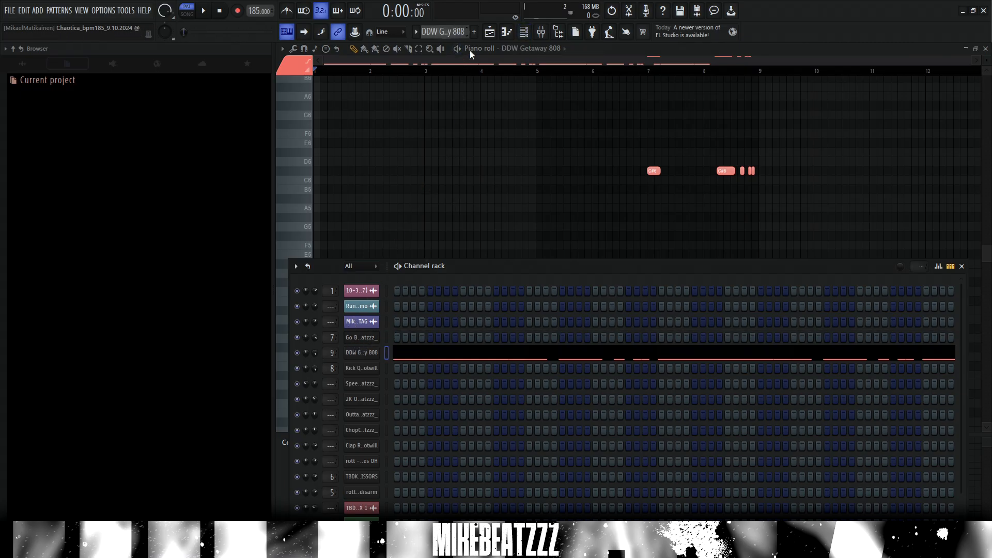
click(469, 49)
click(524, 32)
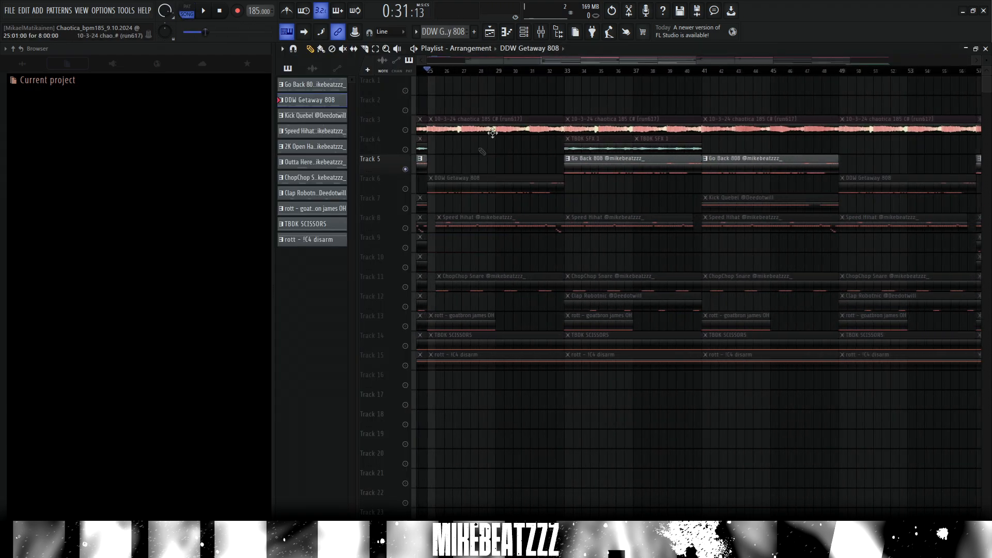
drag(427, 74, 564, 74)
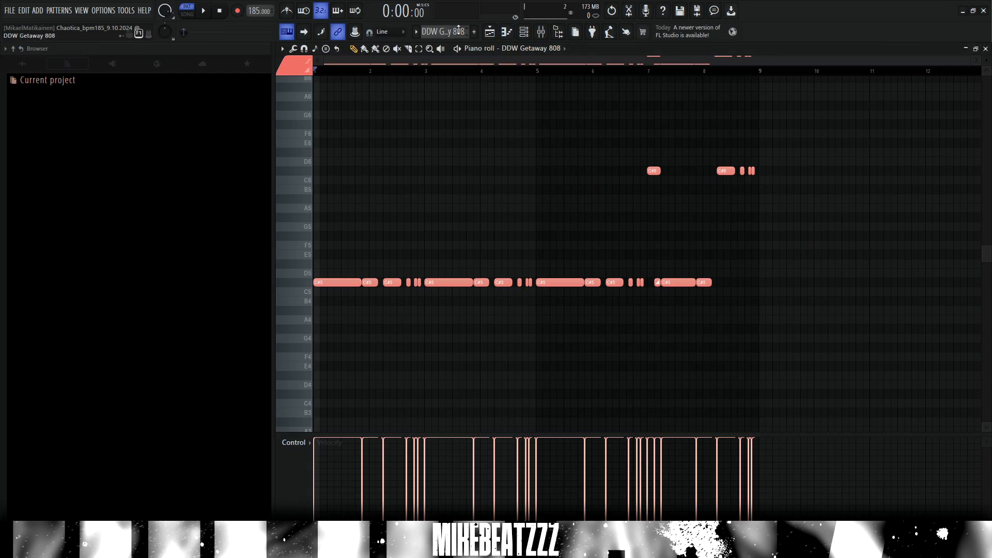
- Switch from the DDW Getaway 808 notes to the Kick Quebel pattern and view its notes and mixer effects
scroll(459, 31, down, 1)
scroll(467, 88, down, 2)
click(489, 32)
scroll(495, 199, up, 2)
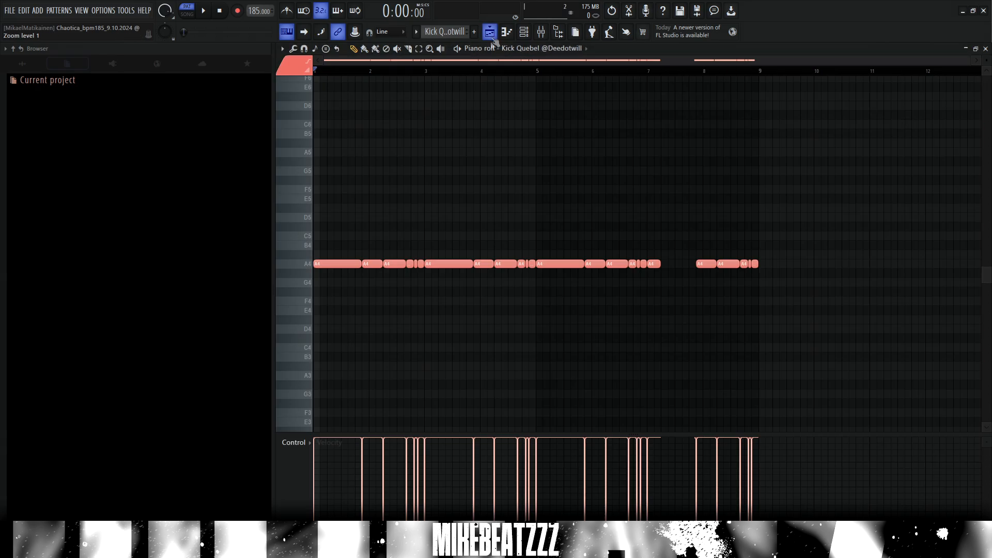
key(F9)
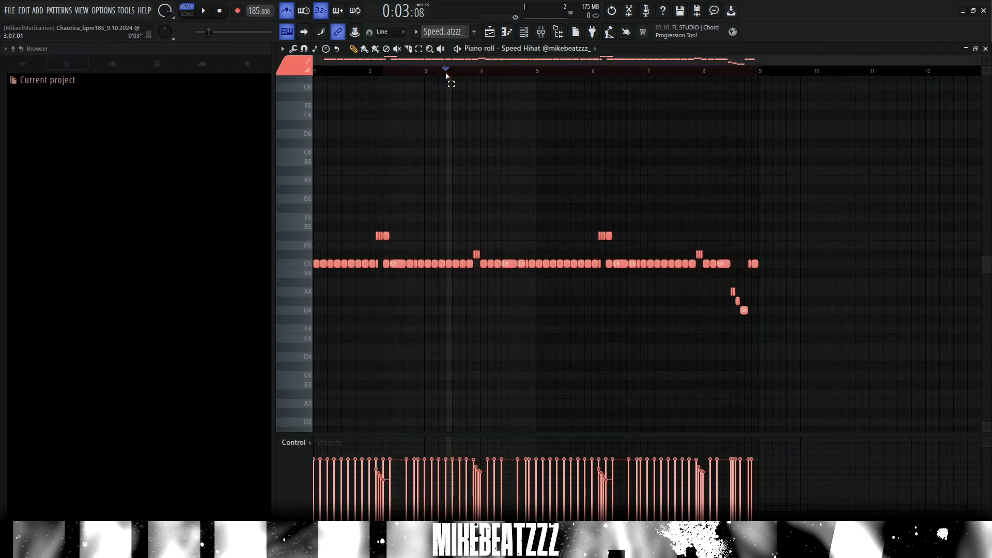
- Play the Speed Hihat pattern with the metronome on and view its notes and velocities in the piano roll
key(space)
scroll(542, 224, down, 1)
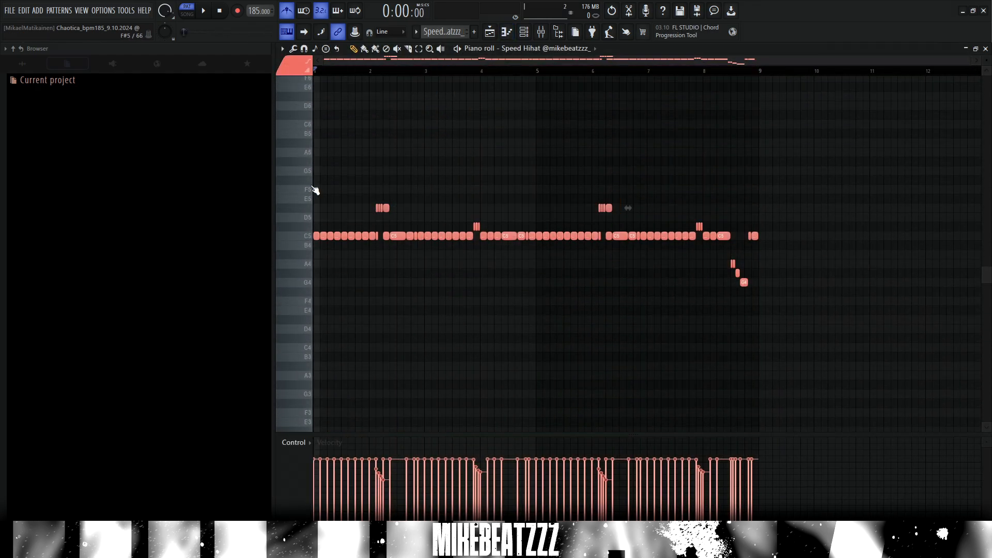
scroll(439, 110, up, 1)
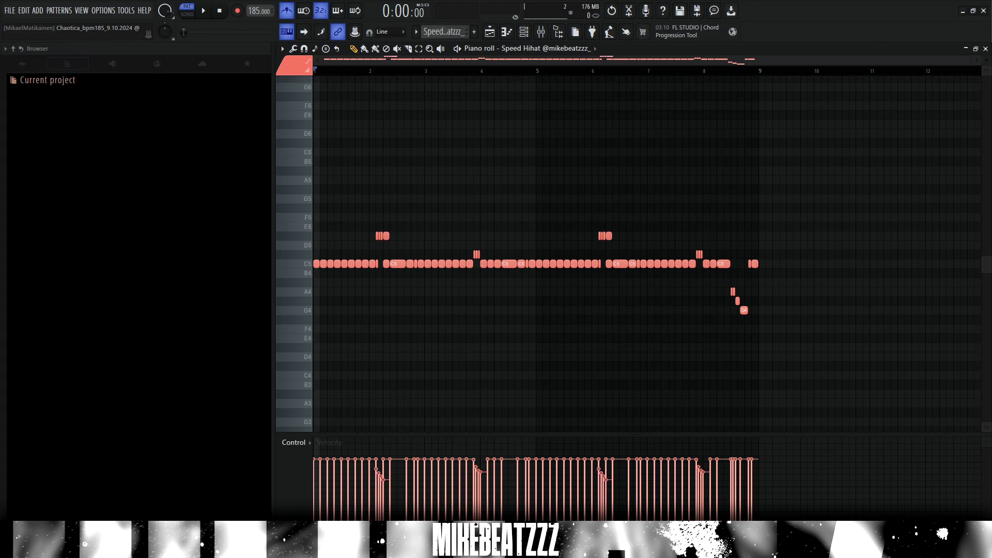
key(space)
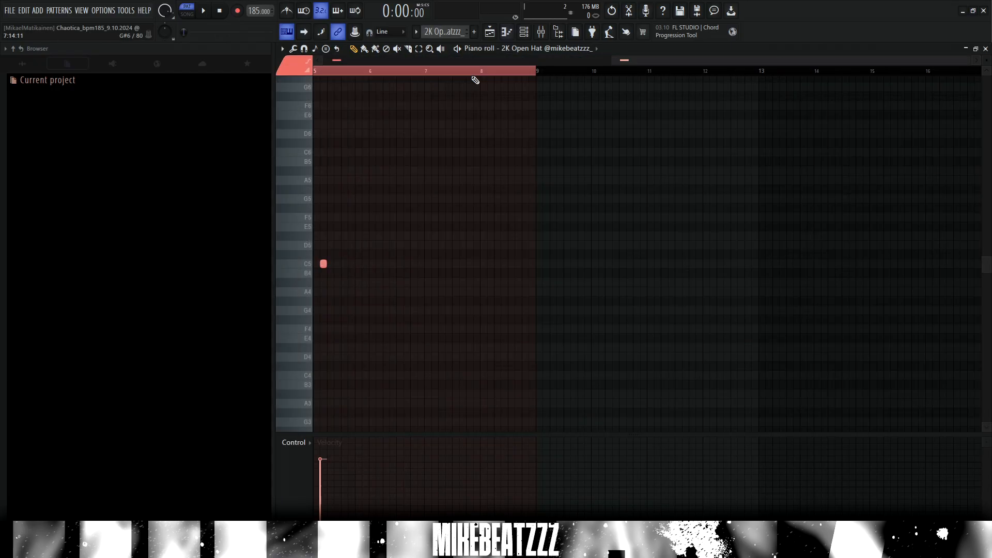
- View the 2K Open Hat pattern's notes in the piano roll and open its channel's sampler settings
scroll(467, 105, up, 1)
key(F6)
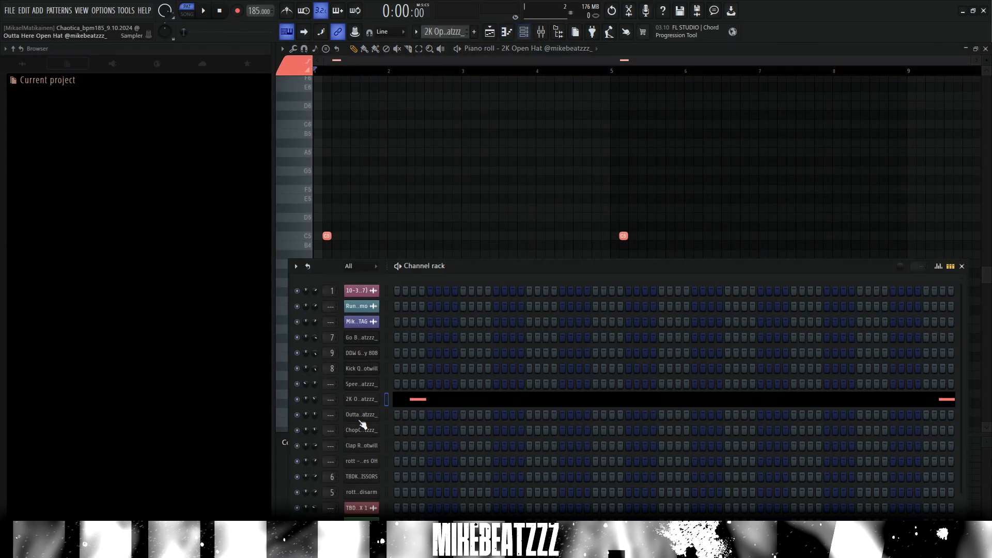
click(361, 400)
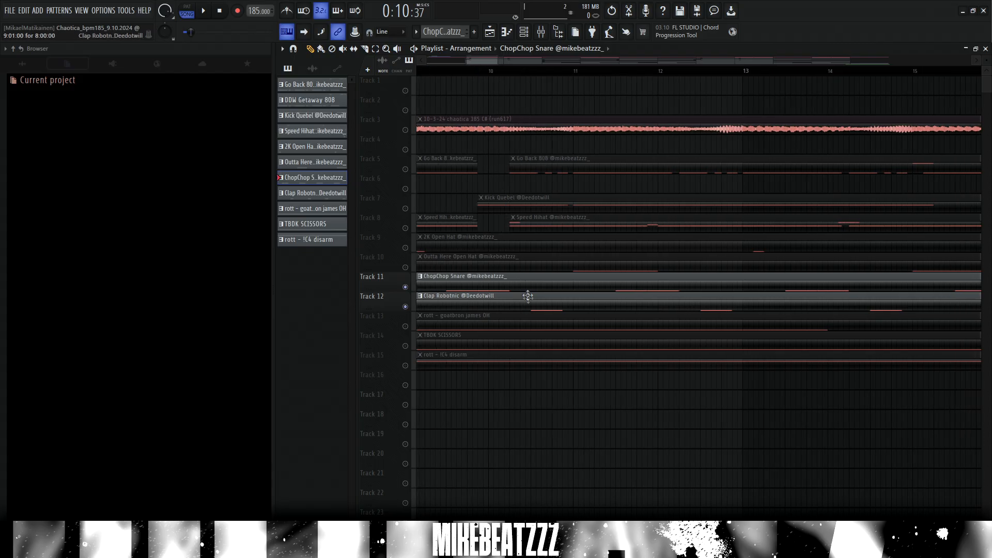
- Play the ChopChop Snare and Clap Robotnic tracks together from bar 9 and point out the clap clip on Track 12
scroll(538, 292, down, 1)
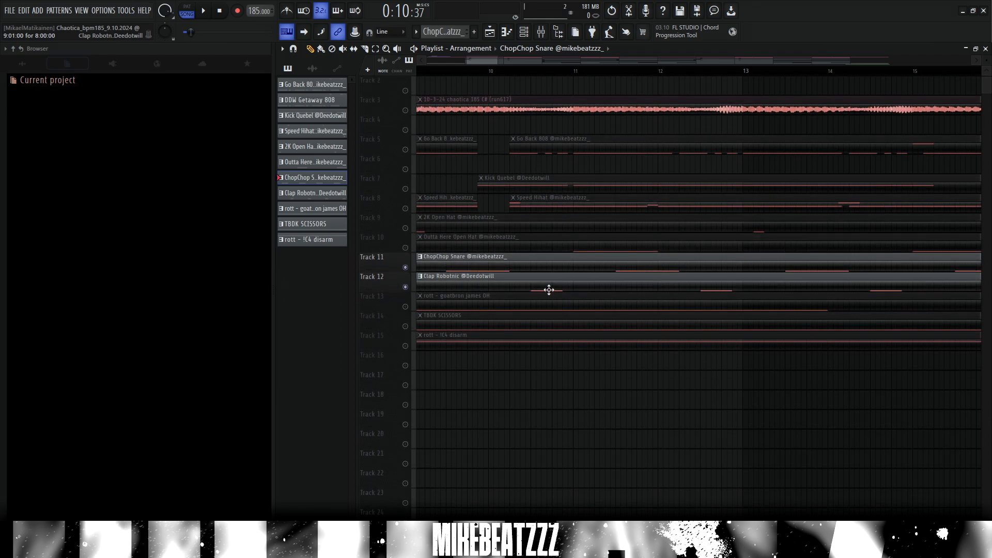
key(space)
scroll(548, 294, down, 1)
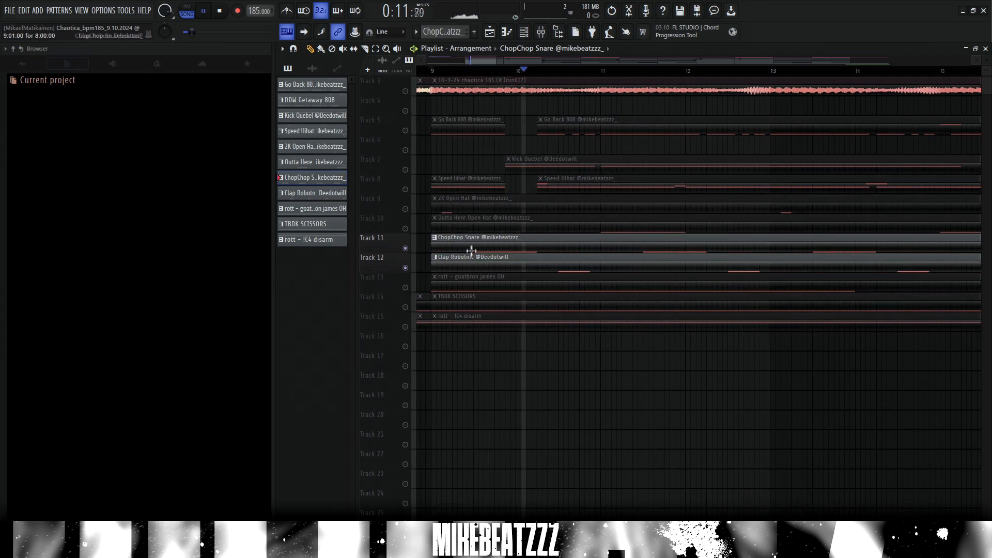
key(space)
click(559, 266)
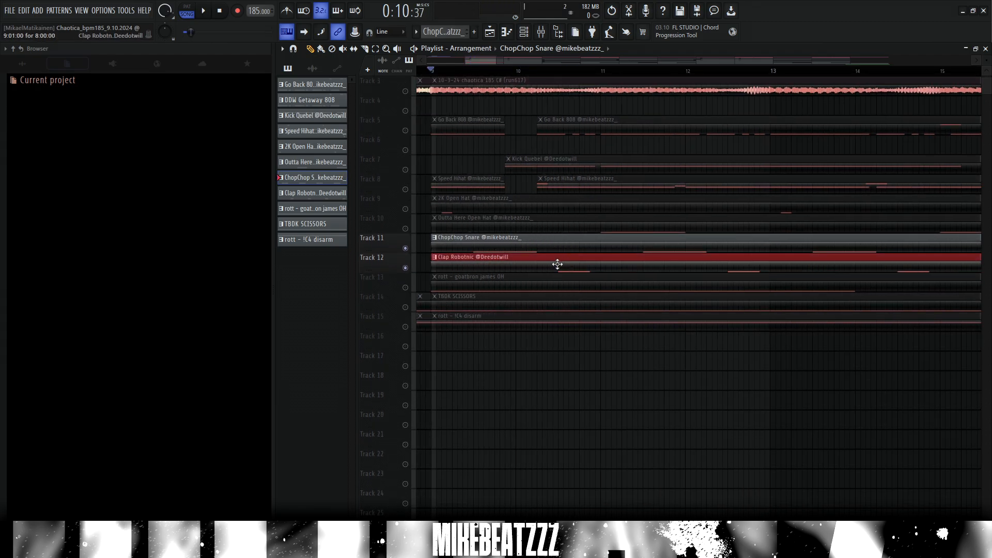
key(space)
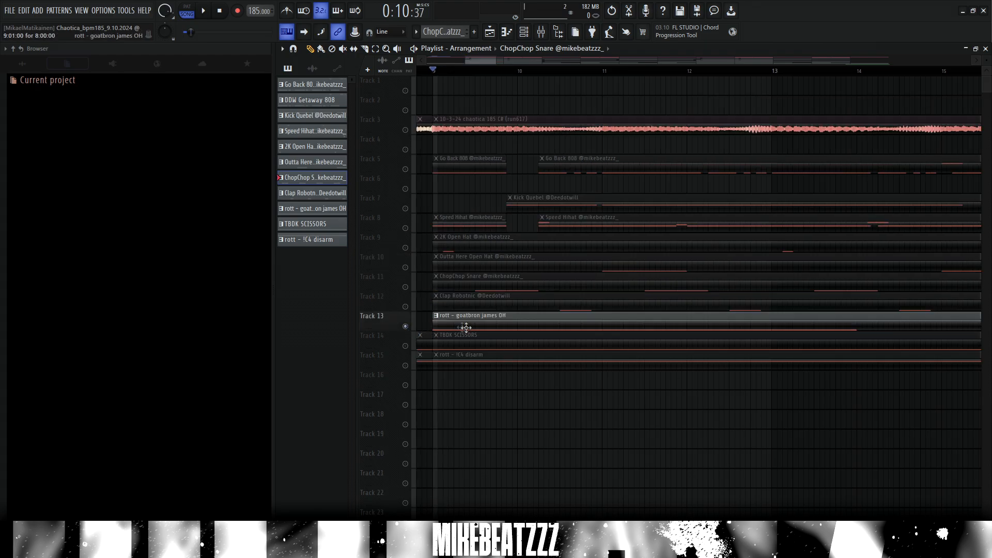
- Open the rott - goatbron james OH pattern from Track 13 and view its notes and sampler settings
double_click(564, 286)
click(506, 32)
click(507, 32)
scroll(514, 71, up, 1)
double_click(513, 71)
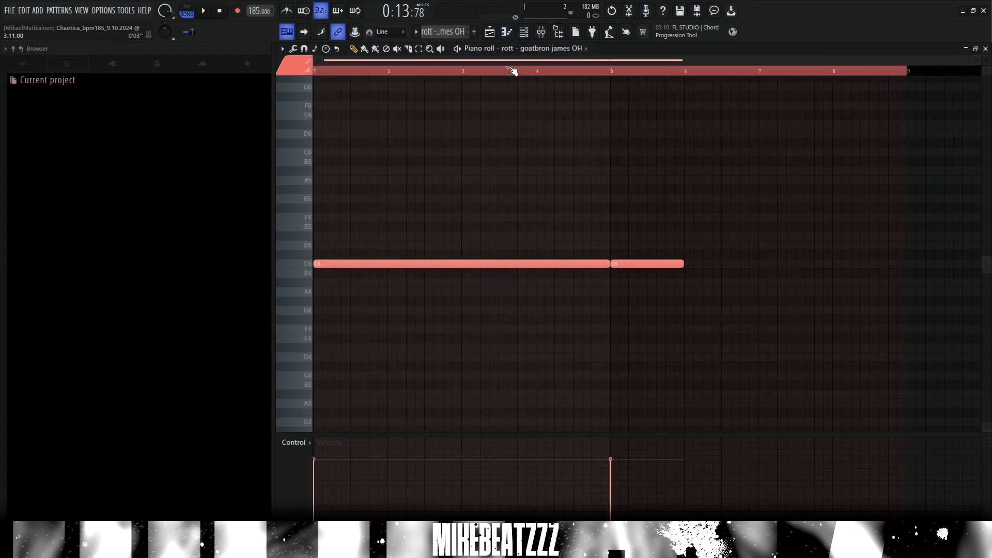
key(F6)
click(362, 461)
click(409, 365)
key(F7)
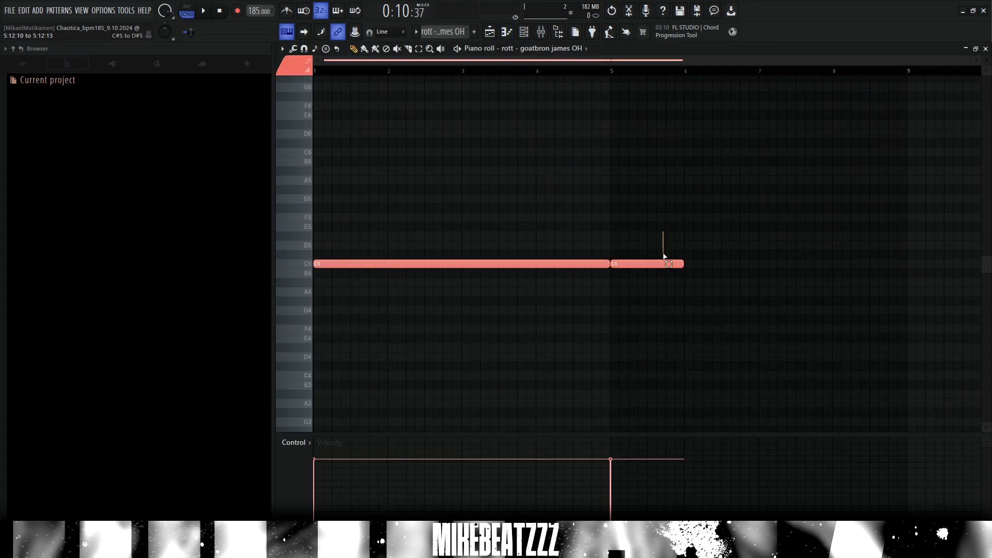
- Play the TBDK SCISSORS and rott - !C4 disarm tracks together from bar 9 and check the mixer
key(F5)
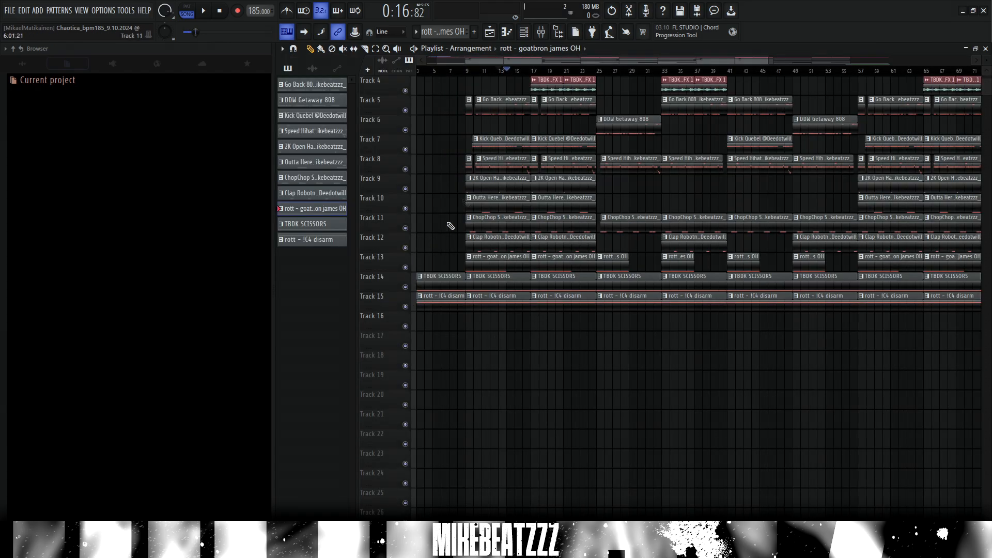
scroll(485, 74, up, 3)
ctrl+click(475, 281)
mouse_move(499, 301)
mouse_down()
mouse_move(487, 307)
mouse_move(485, 287)
mouse_up()
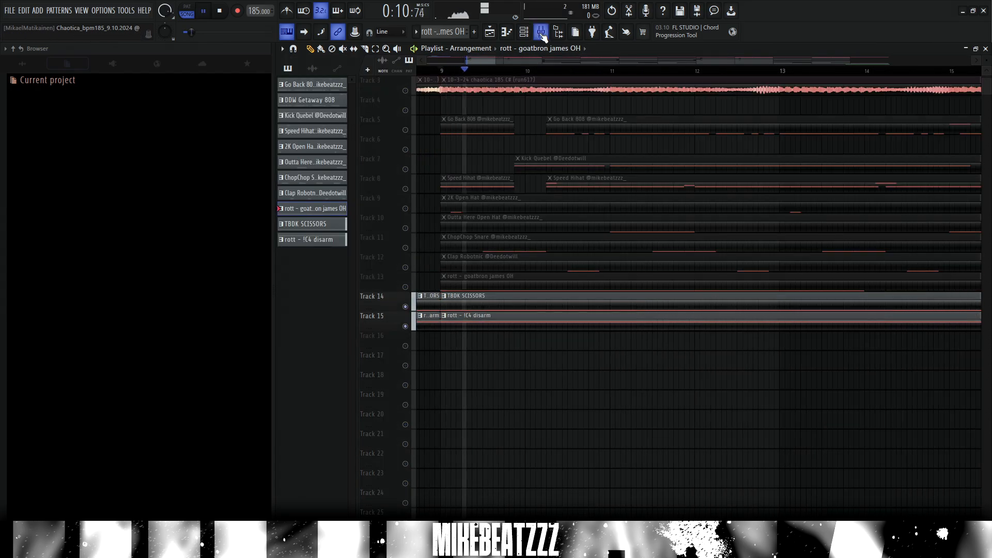
click(542, 35)
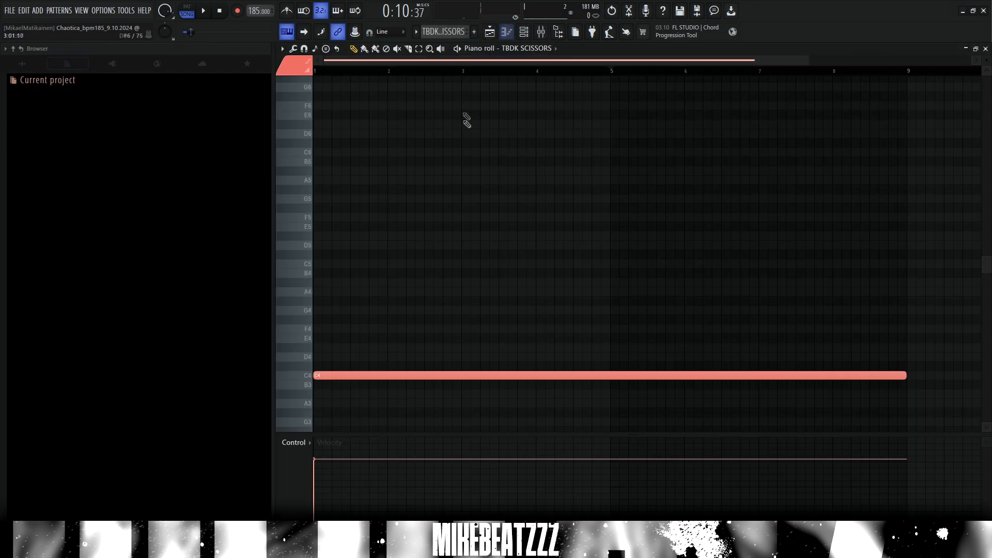
- View the TBDK SCISSORS pattern's notes and open the Fruity Reeverb 2 effect on its mixer track
scroll(454, 71, down, 3)
scroll(454, 72, up, 1)
scroll(389, 206, down, 2)
key(F9)
click(918, 184)
drag(464, 89, 674, 147)
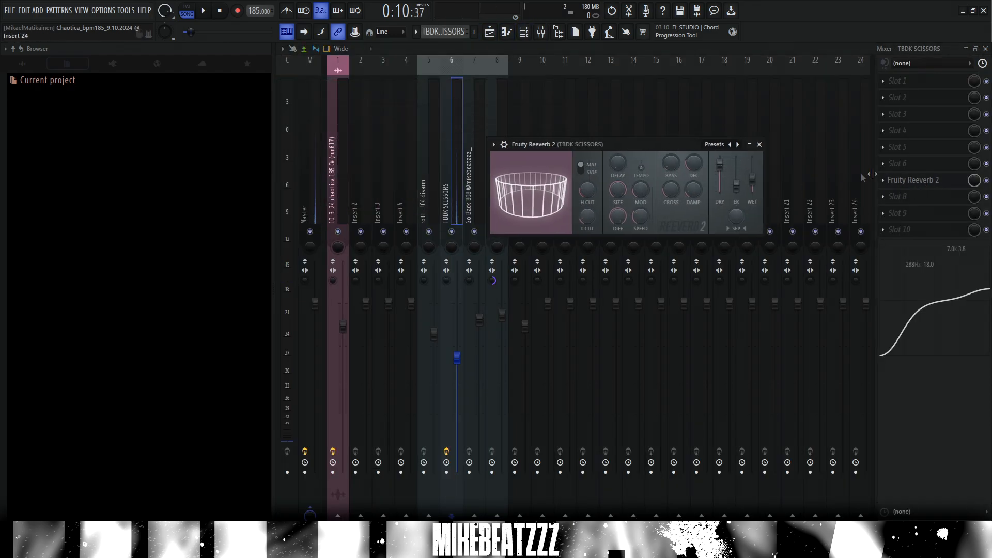
- Return to the playlist, select the rott - !C4 disarm pattern and look over the finished arrangement
click(490, 34)
double_click(442, 83)
scroll(377, 259, down, 2)
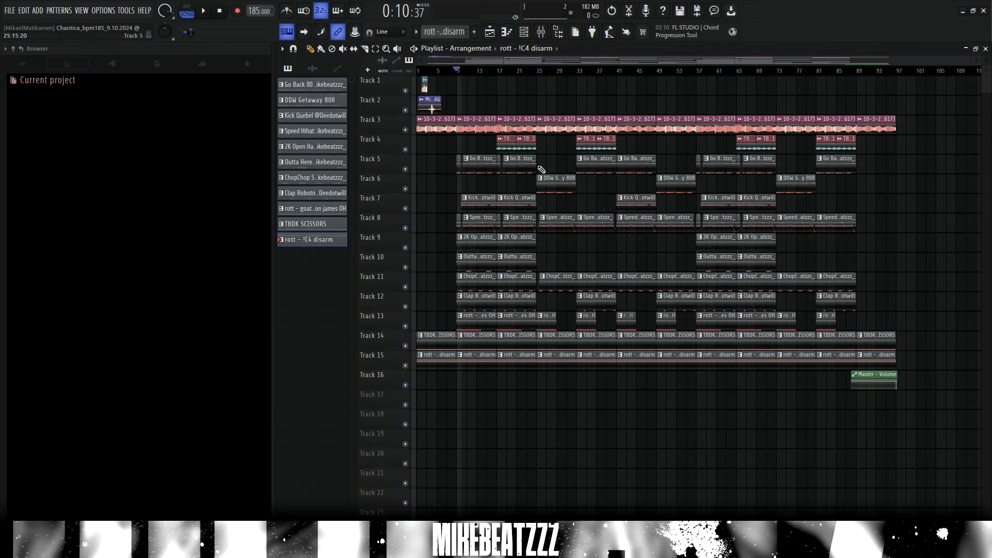
scroll(441, 106, up, 2)
scroll(456, 63, right, 5)
scroll(845, 382, up, 4)
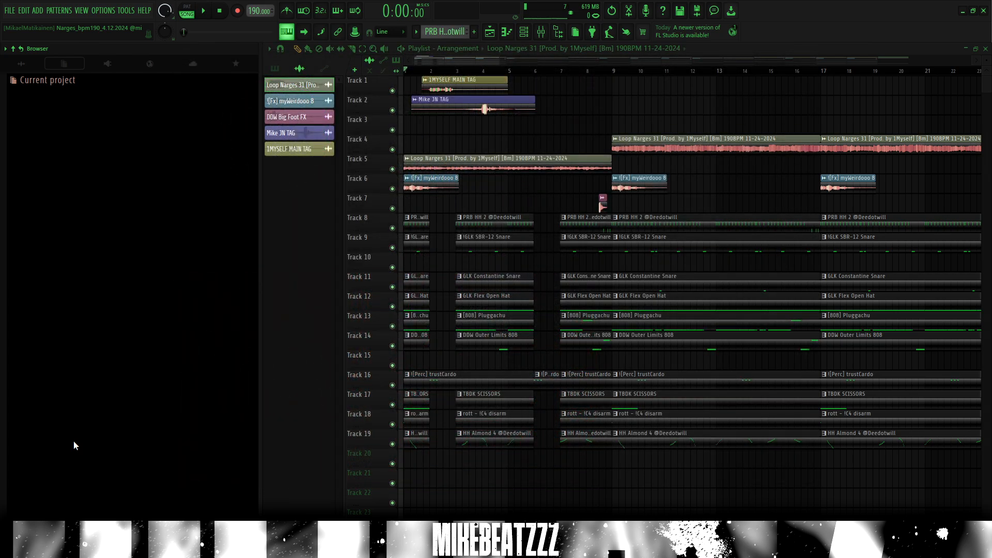
- Look over the 190 BPM Narges project's playlist, examining the loop, FX, drum and 808 tracks
drag(455, 61, 485, 61)
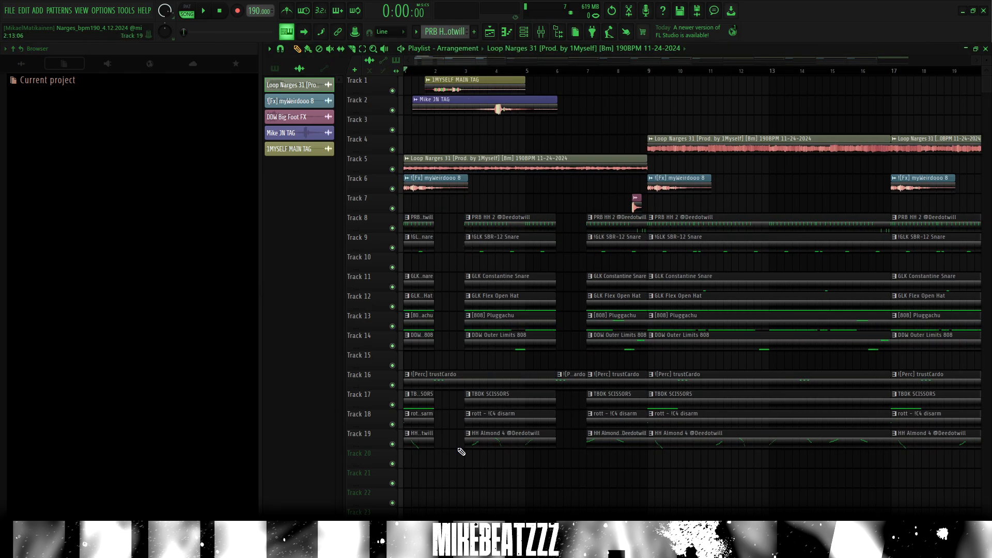
scroll(451, 439, down, 6)
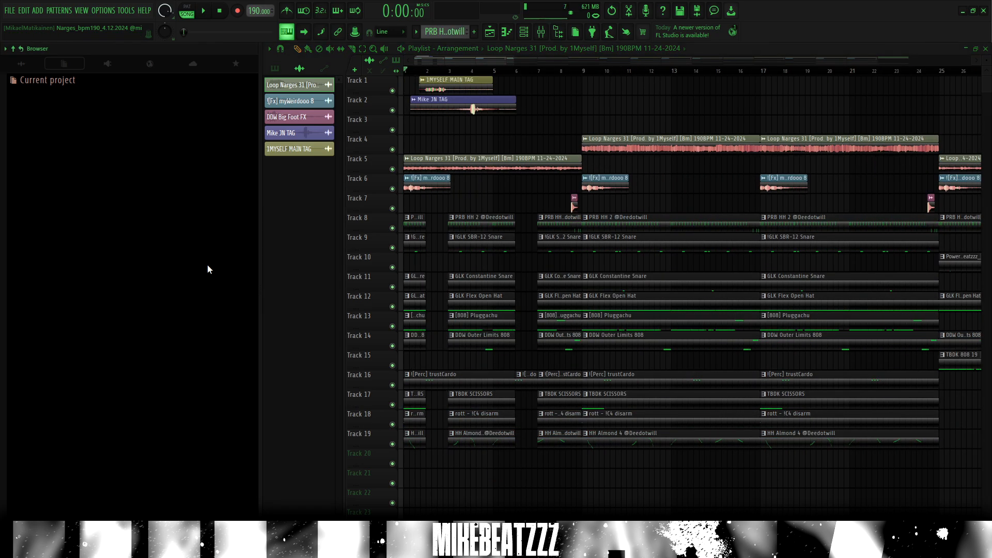
drag(514, 61, 449, 61)
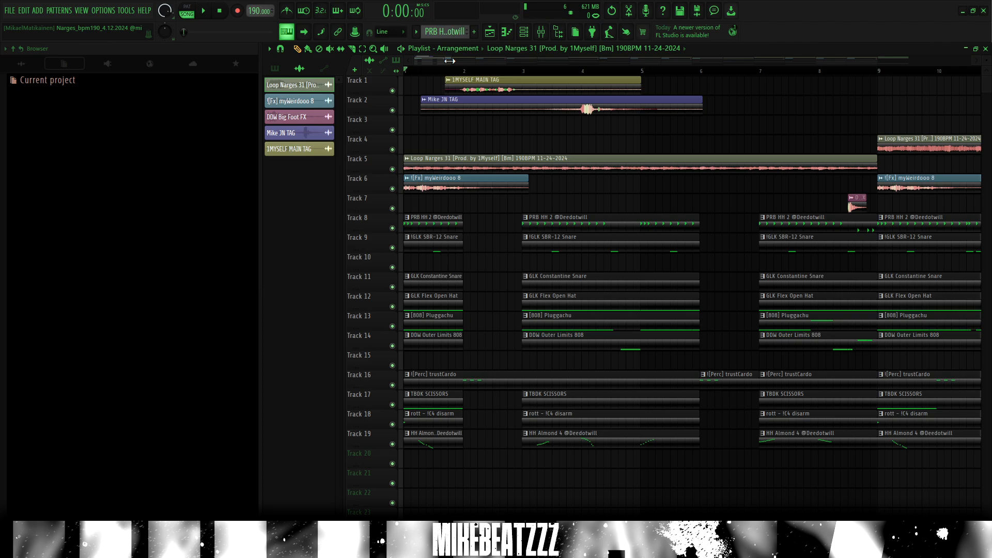
drag(449, 61, 443, 61)
double_click(460, 161)
drag(460, 114, 460, 112)
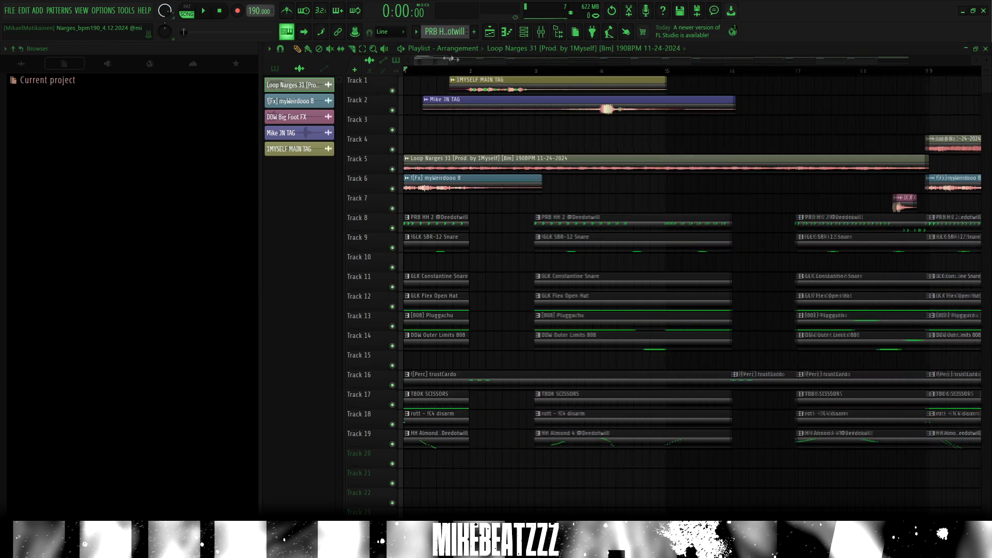
scroll(416, 87, up, 3)
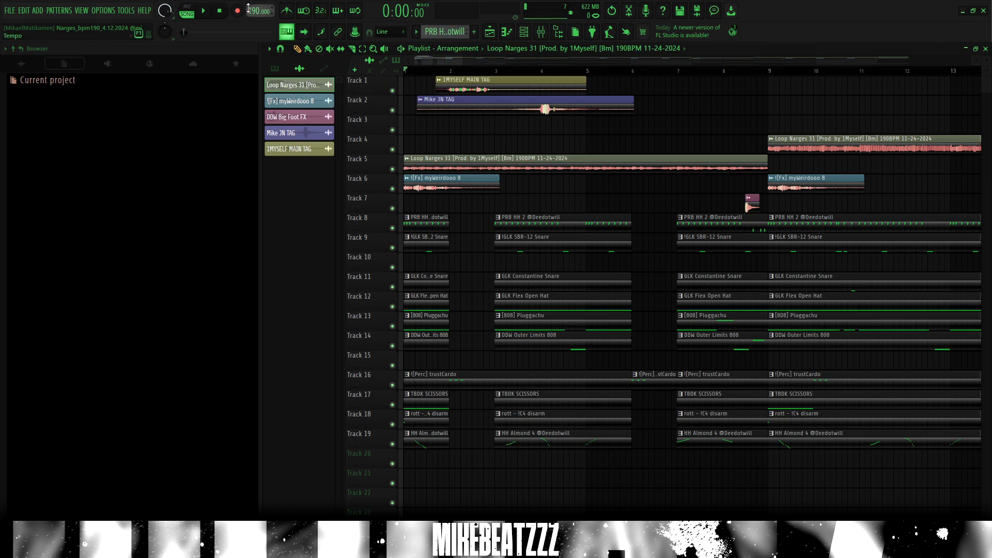
scroll(475, 72, down, 10)
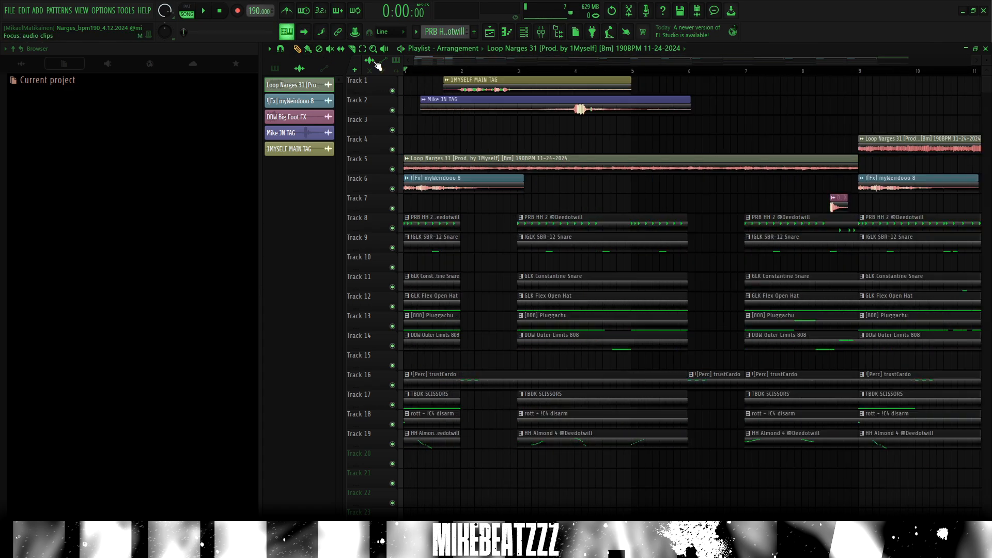
- Open the PRB HH 2 channel's sampler settings and view its notes in the piano roll
key(F6)
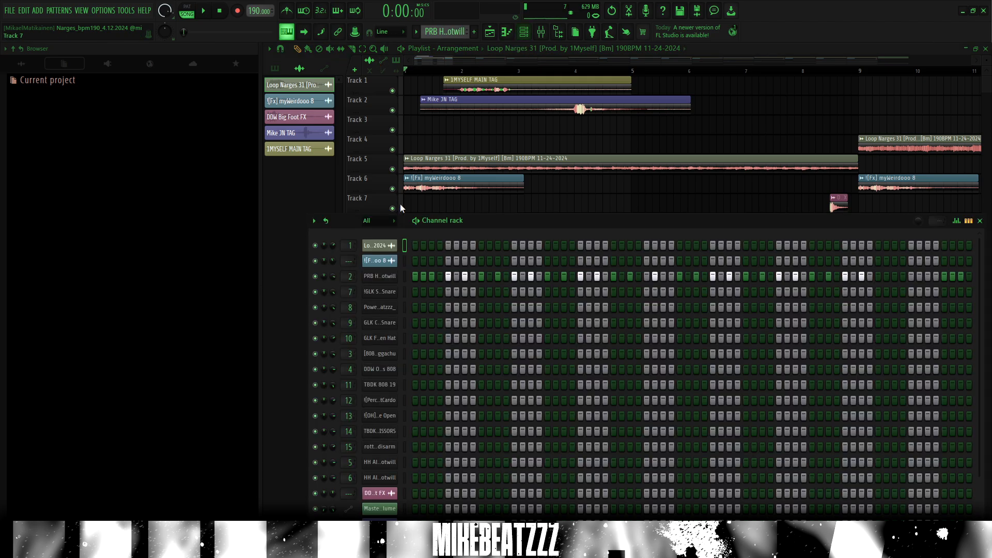
click(385, 277)
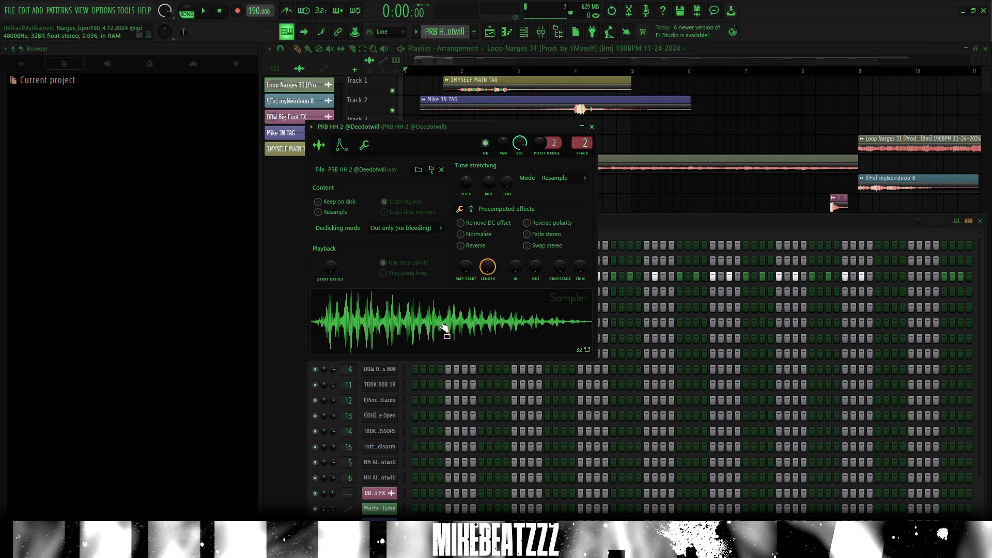
key(F7)
scroll(398, 337, down, 1)
scroll(421, 341, up, 1)
- Play the PRB HH 2 pattern on its own in pattern mode and inspect its opening hi-hat notes
click(187, 10)
scroll(362, 197, down, 1)
scroll(368, 200, up, 1)
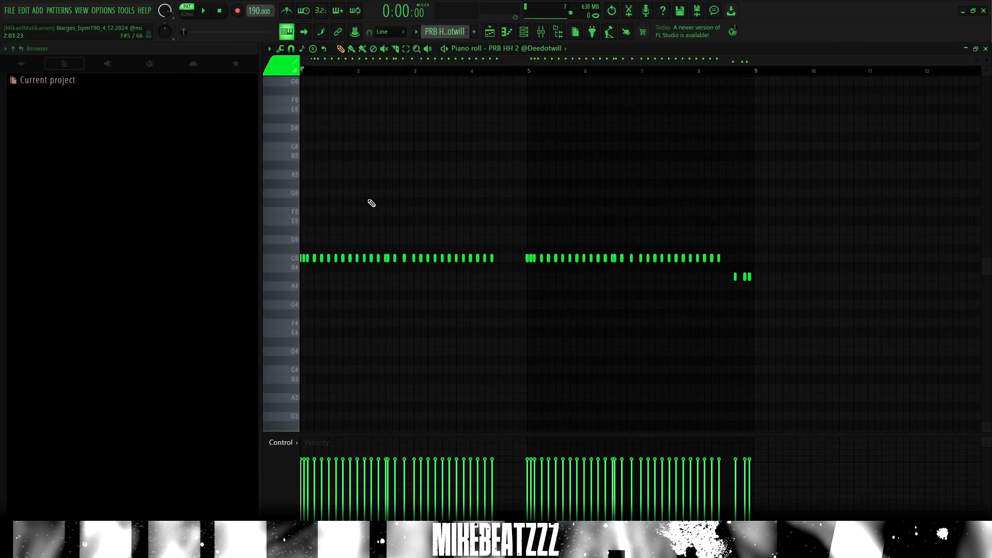
key(space)
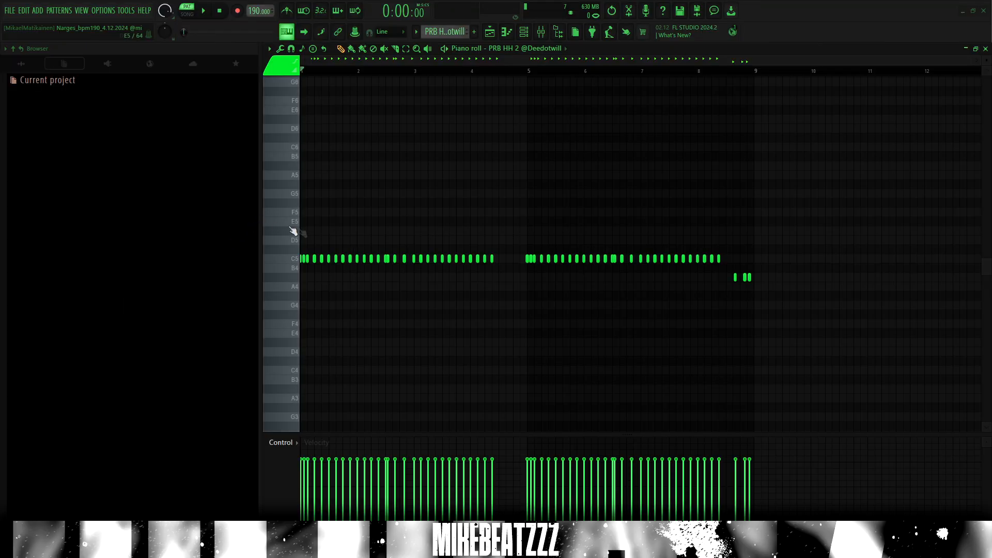
scroll(341, 124, down, 2)
scroll(349, 106, up, 7)
drag(349, 61, 322, 62)
scroll(340, 70, down, 6)
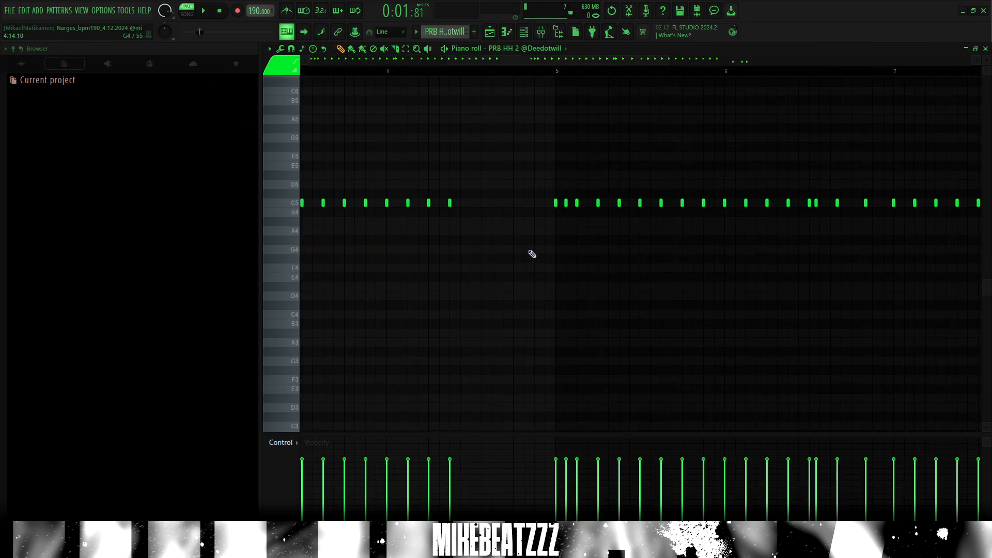
- Examine the hi-hat gap before bar 5 and select the three lower-pitched notes at the end of bar 8
mouse_move(531, 232)
mouse_down()
mouse_move(476, 177)
mouse_move(547, 249)
mouse_up()
scroll(506, 72, down, 6)
drag(758, 268, 769, 144)
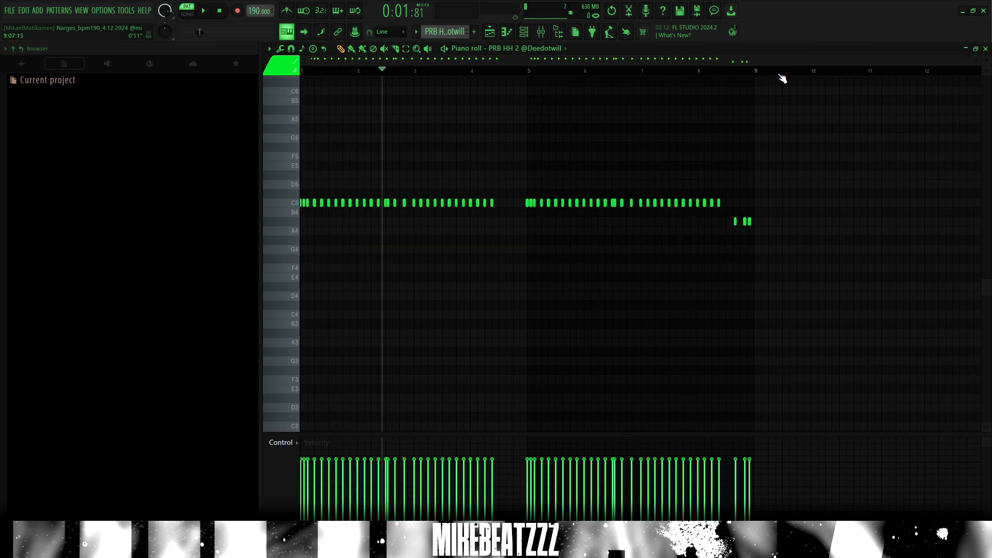
scroll(784, 73, up, 6)
drag(678, 272, 549, 200)
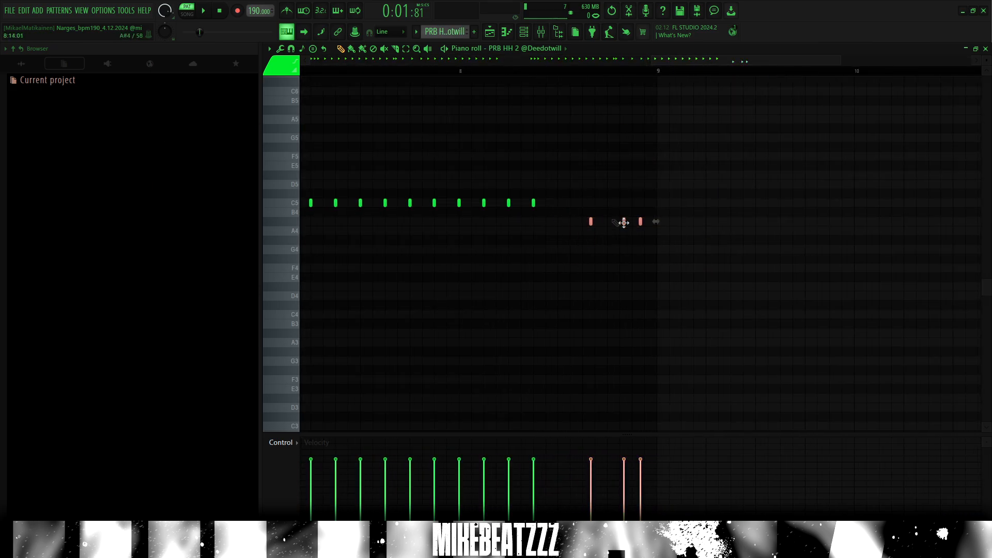
scroll(598, 67, down, 5)
scroll(598, 68, up, 4)
- Play the PRB HH 2 and !GLK SBR-12 Snare tracks together from bar 9 with the other tracks muted
key(F5)
click(473, 72)
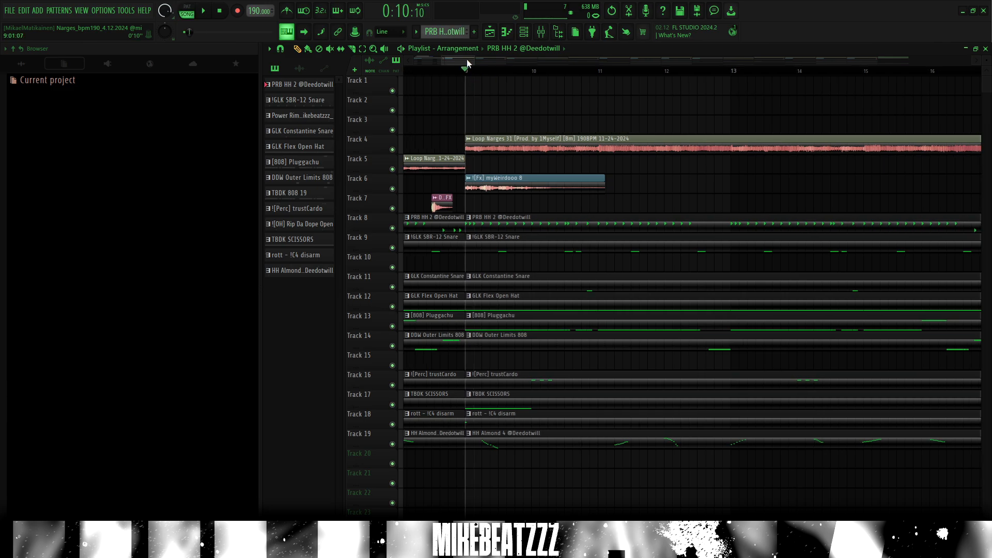
right_click(392, 247)
drag(466, 60, 470, 61)
key(space)
key(space)
- Open the !GLK SBR-12 Snare pattern, check its channel's sampler settings and select all its notes
key(plus)
key(F7)
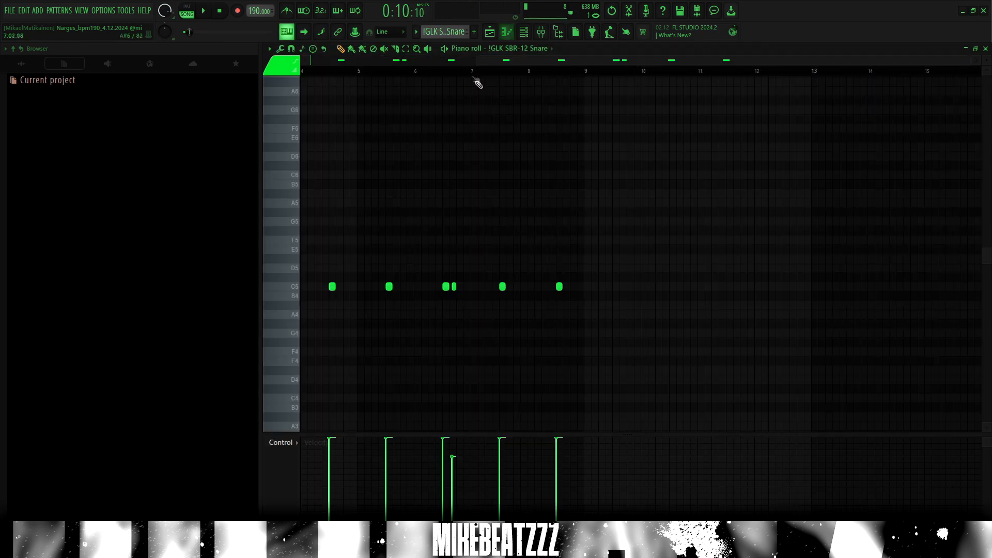
click(292, 288)
click(523, 32)
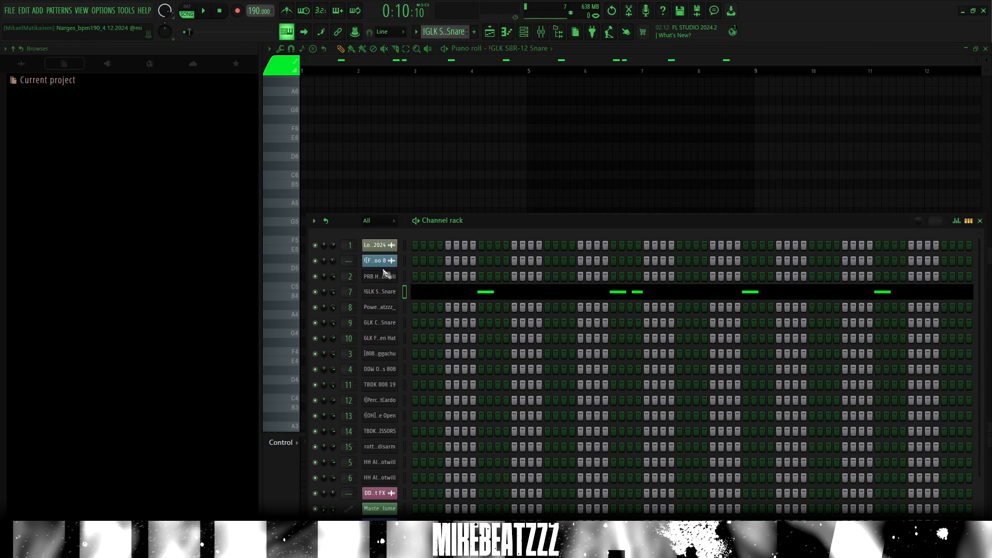
click(379, 292)
drag(483, 146, 495, 148)
drag(455, 340, 489, 315)
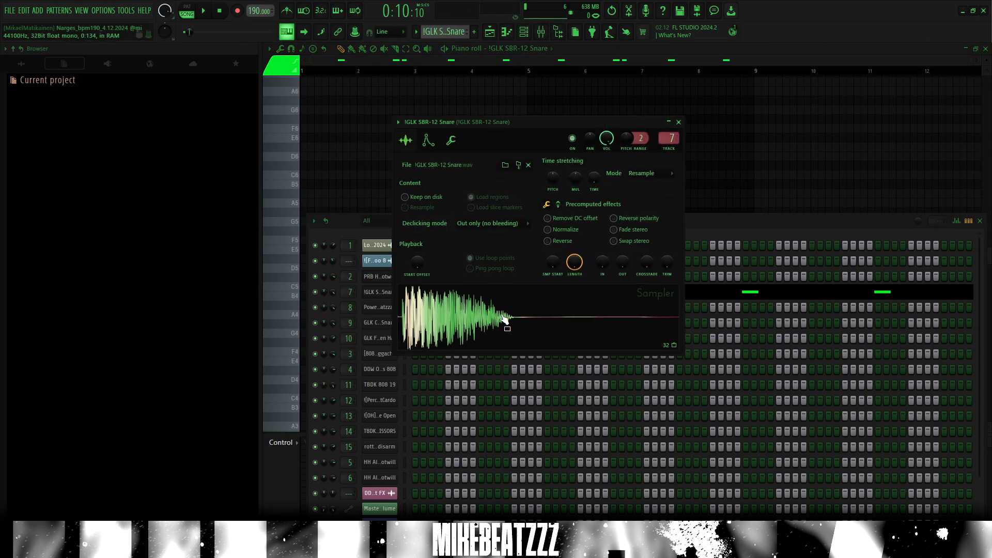
drag(482, 127, 506, 127)
drag(889, 390, 858, 368)
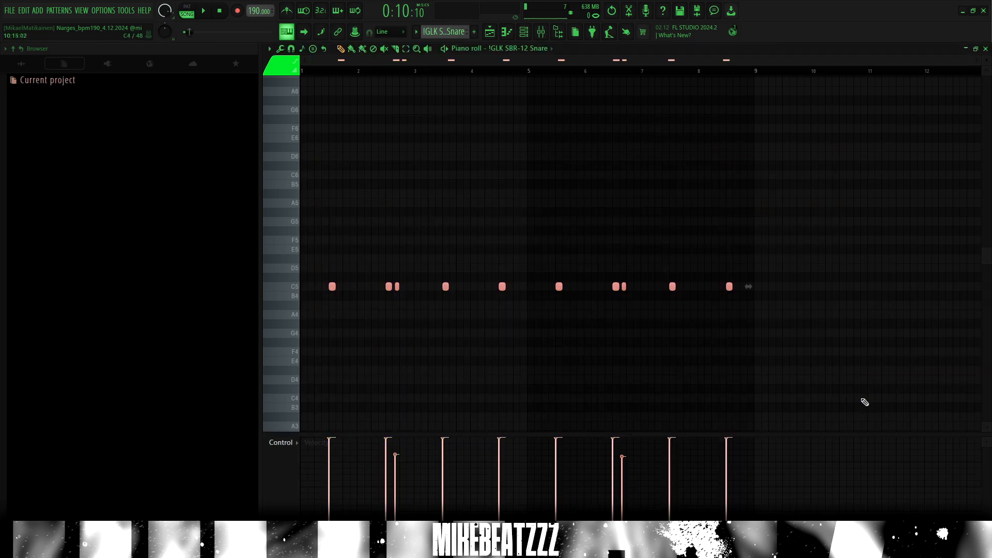
- Unmute the GLK Constantine Snare on Track 11 and play it with the hi-hat and first snare from bar 9
key(F5)
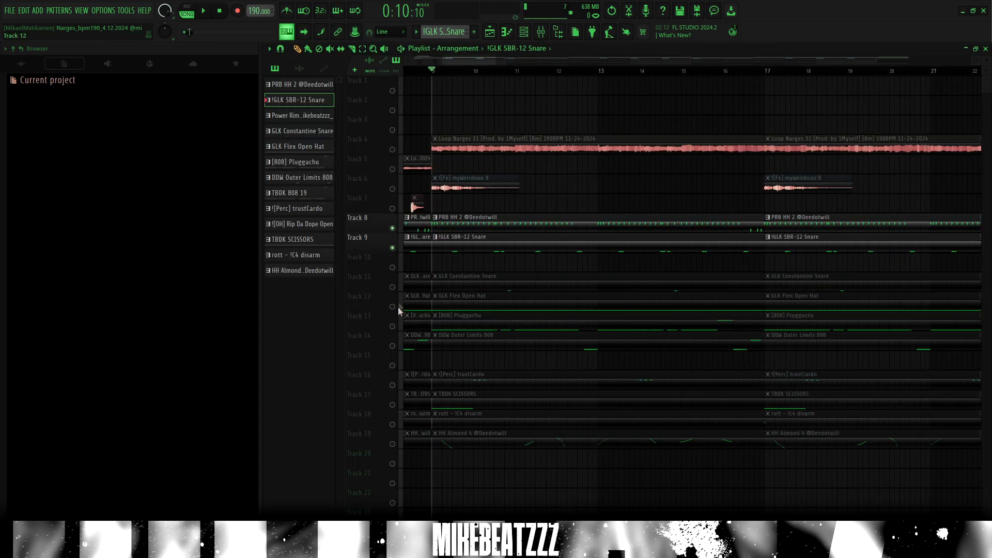
click(393, 287)
key(space)
scroll(514, 78, up, 3)
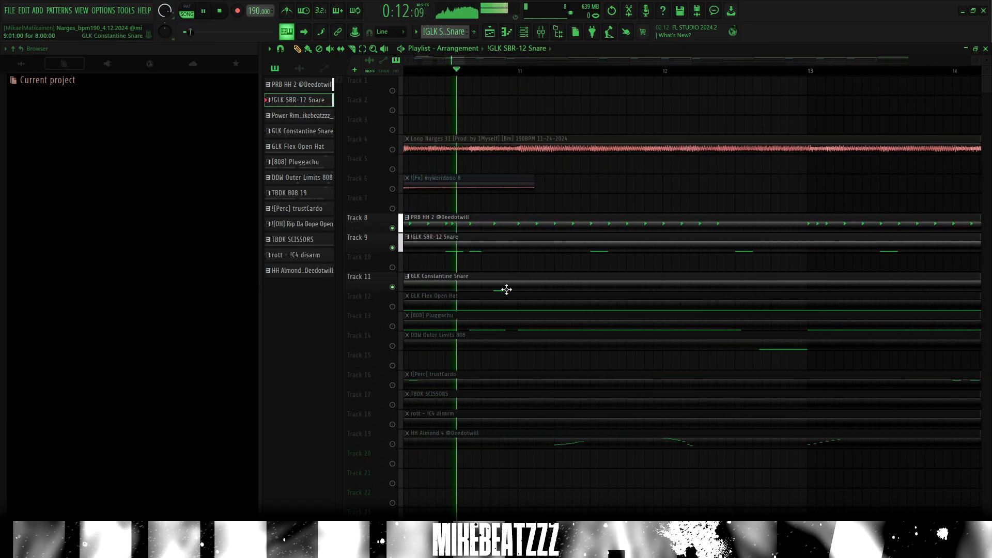
key(space)
scroll(661, 73, down, 4)
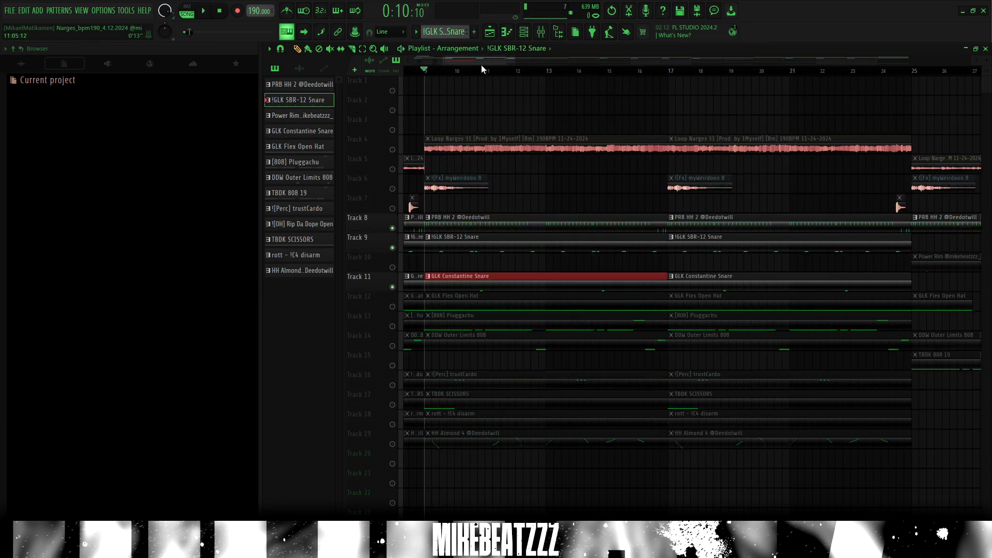
- Unmute the GLK Flex Open Hat on Track 12 and the [808] Pluggachu on Track 13 in the playlist
scroll(482, 67, down, 4)
scroll(472, 75, up, 4)
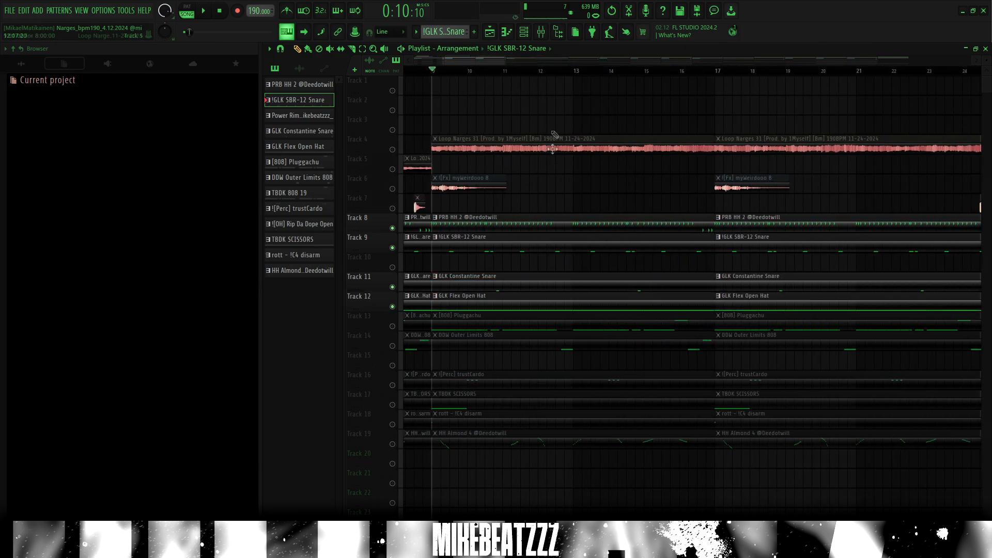
double_click(417, 303)
drag(500, 181, 649, 176)
mouse_move(471, 60)
mouse_down()
mouse_move(491, 61)
mouse_move(465, 60)
mouse_up()
scroll(555, 73, down, 3)
scroll(555, 73, up, 3)
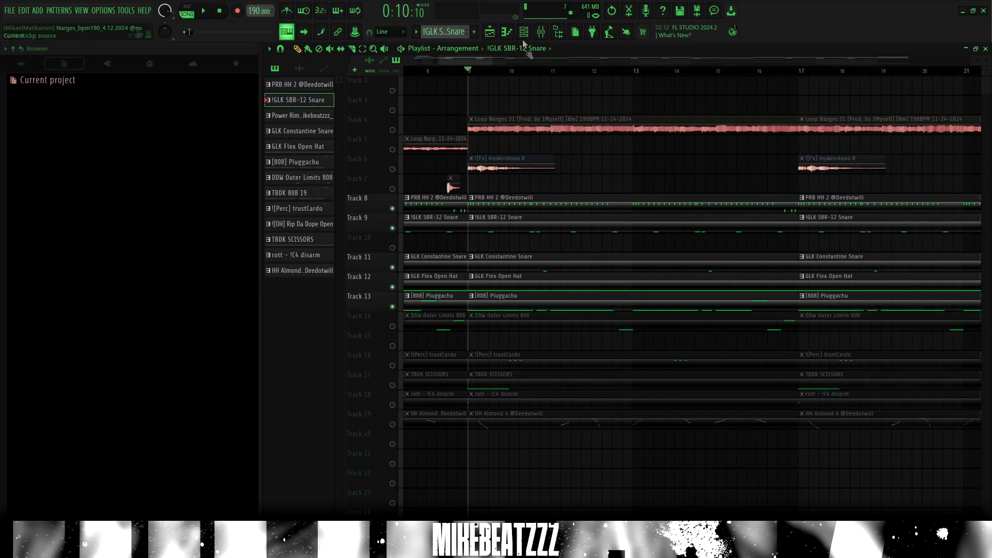
- Open the [808] Pluggachu channel's sampler settings and view its notes in the piano roll
click(523, 31)
click(395, 352)
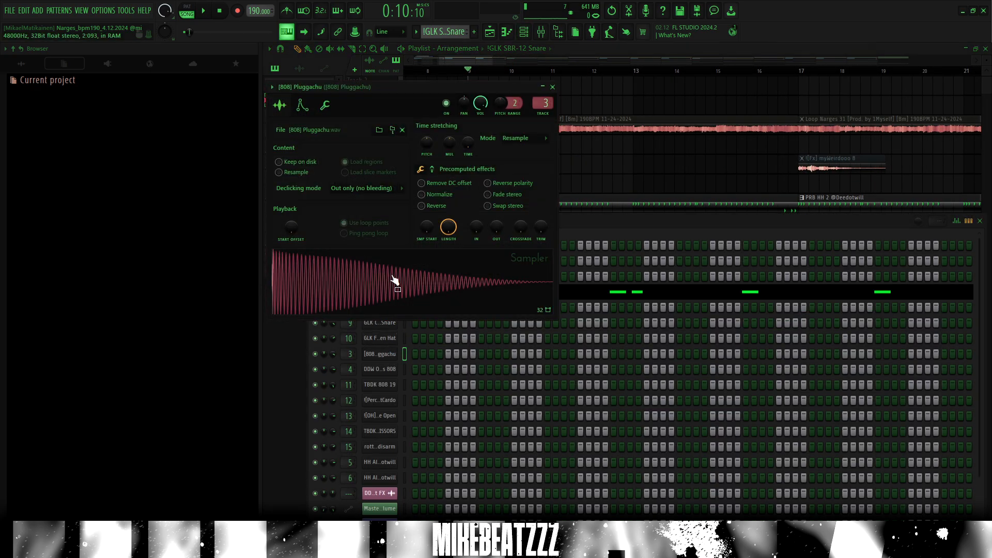
key(F7)
drag(380, 60, 341, 62)
scroll(441, 232, down, 3)
drag(538, 288, 474, 258)
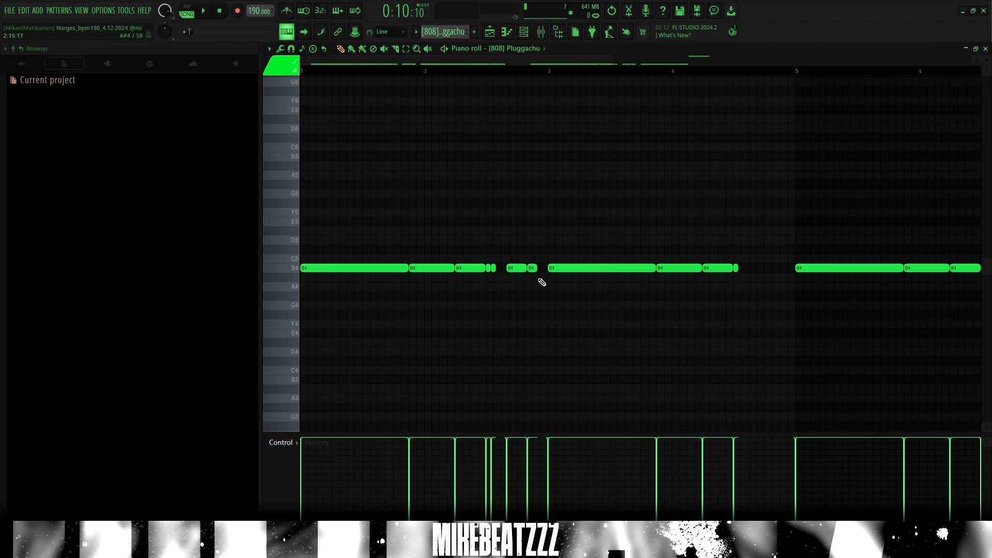
- Play the [808] Pluggachu pattern on its own in pattern mode and examine the gap before bar 5
click(491, 71)
scroll(541, 72, up, 4)
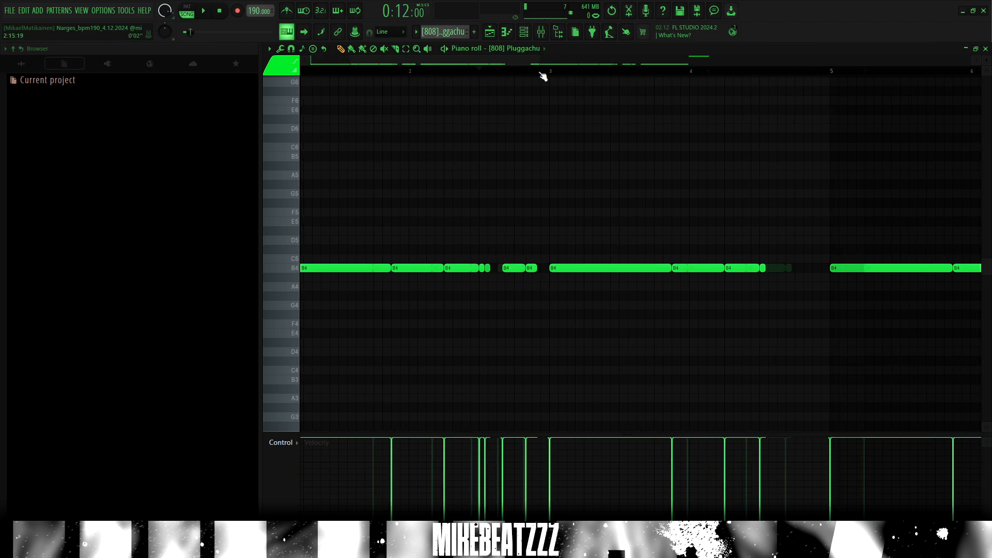
scroll(548, 233, down, 1)
key(space)
key(l)
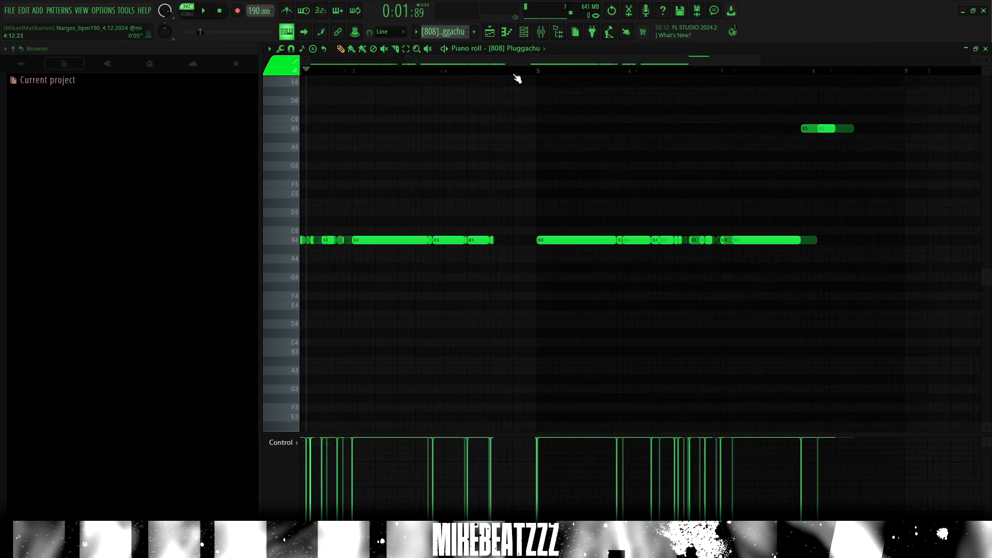
scroll(518, 78, up, 2)
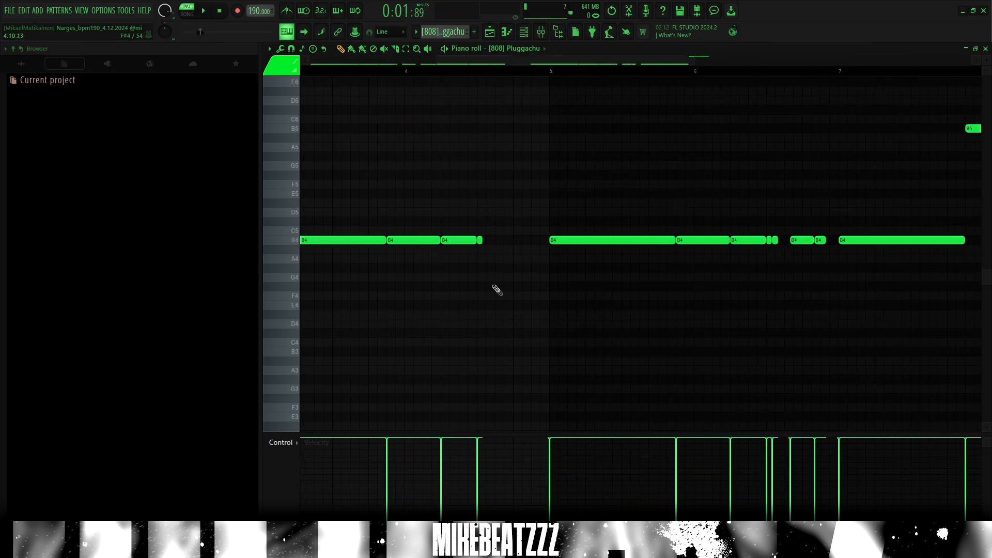
scroll(466, 77, up, 1)
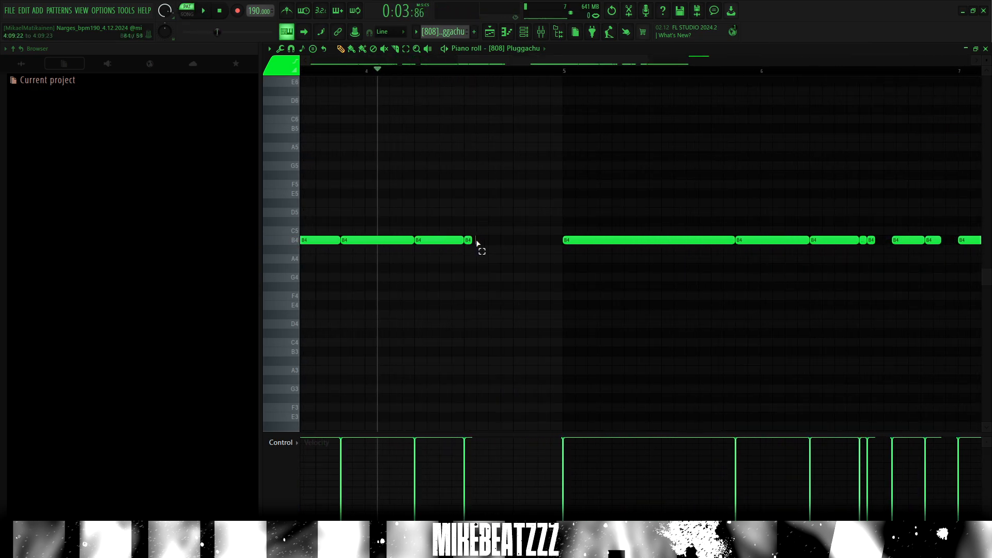
- Examine the closing notes of the [808] Pluggachu pattern and select the octave-higher B5 note near bar 8
scroll(499, 242, down, 4)
drag(504, 61, 561, 61)
scroll(650, 243, up, 3)
drag(572, 296, 577, 305)
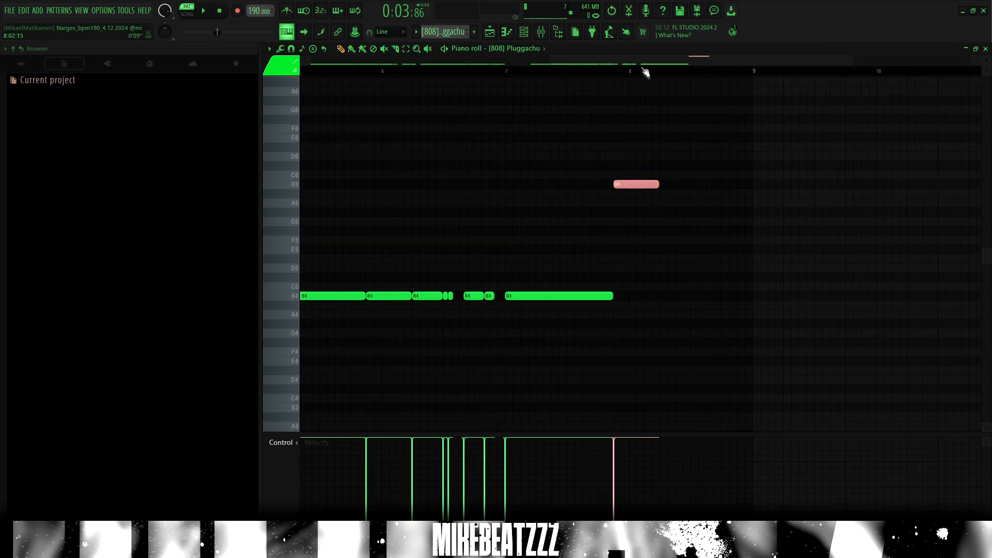
drag(643, 61, 659, 61)
drag(679, 299, 627, 140)
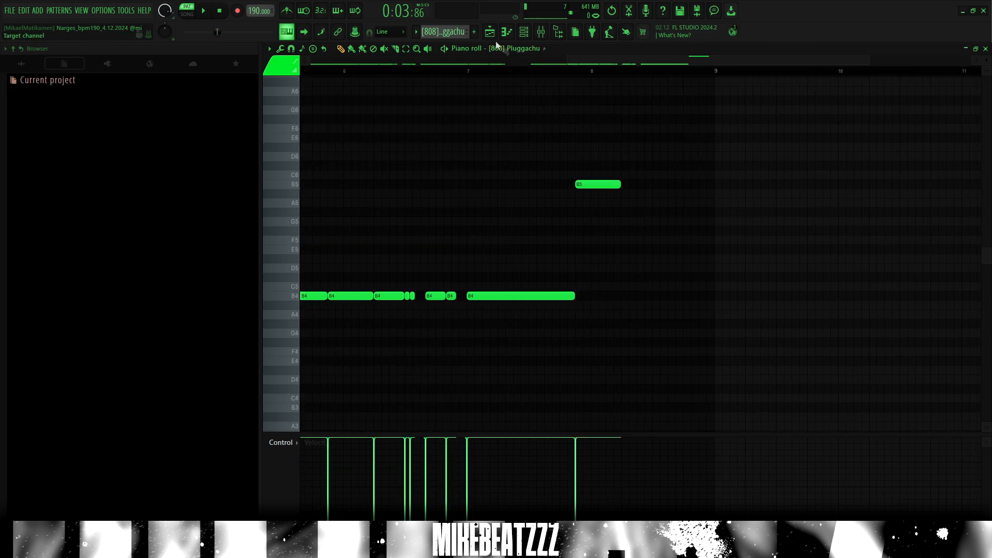
- Return to bar 9 in the playlist and unmute the DDW Outer Limits 808 on Track 14
key(F5)
click(460, 71)
click(392, 326)
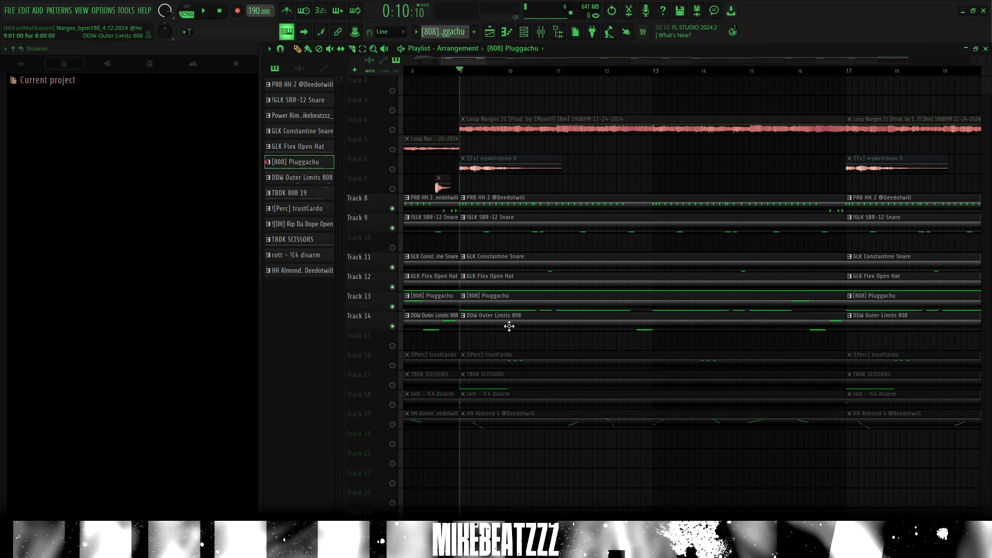
- Solo the DDW Outer Limits 808 on Track 14 together with [808] Pluggachu on Track 13 and play both from bar 9
right_click(392, 326)
click(392, 306)
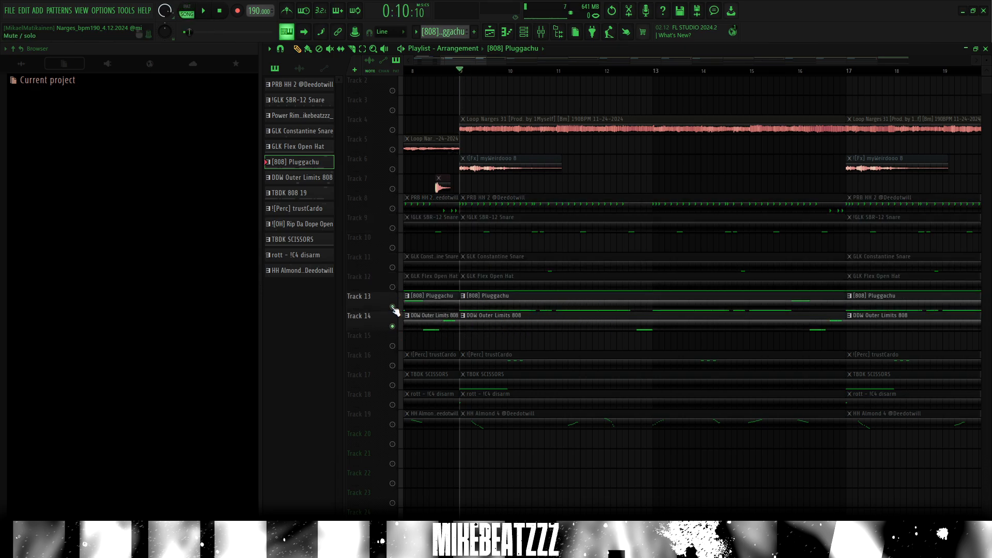
scroll(542, 289, down, 3)
scroll(463, 59, up, 3)
click(206, 11)
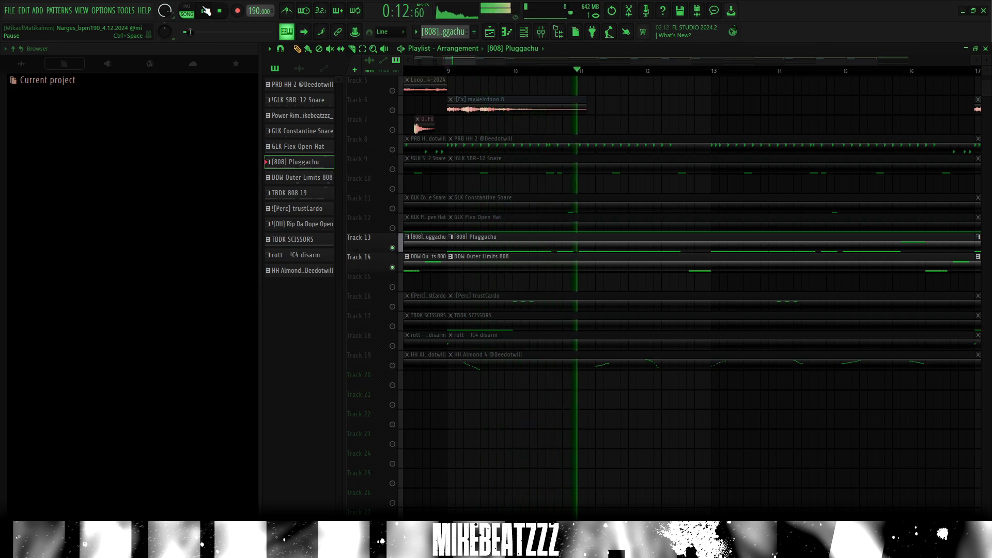
drag(462, 60, 466, 60)
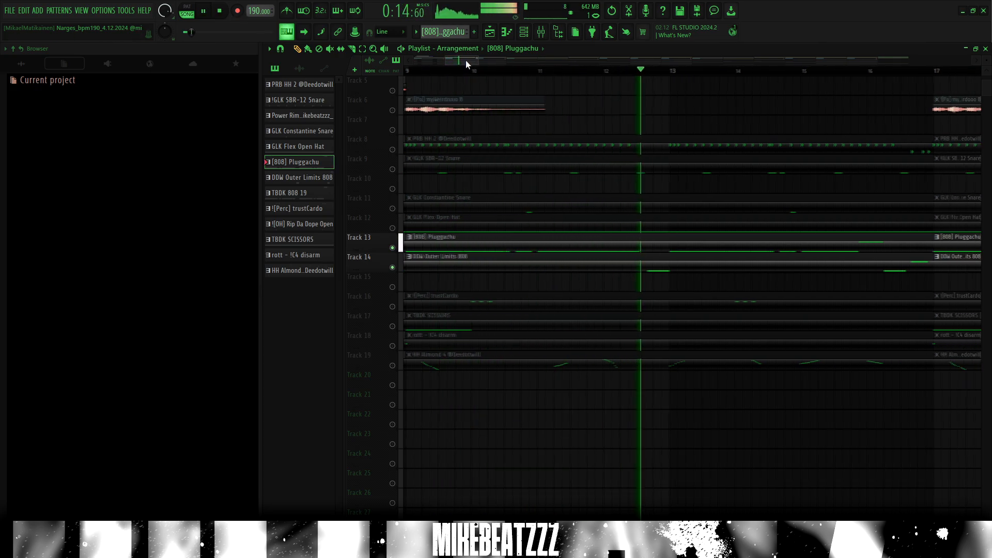
scroll(842, 248, down, 2)
scroll(815, 77, down, 3)
scroll(913, 74, up, 2)
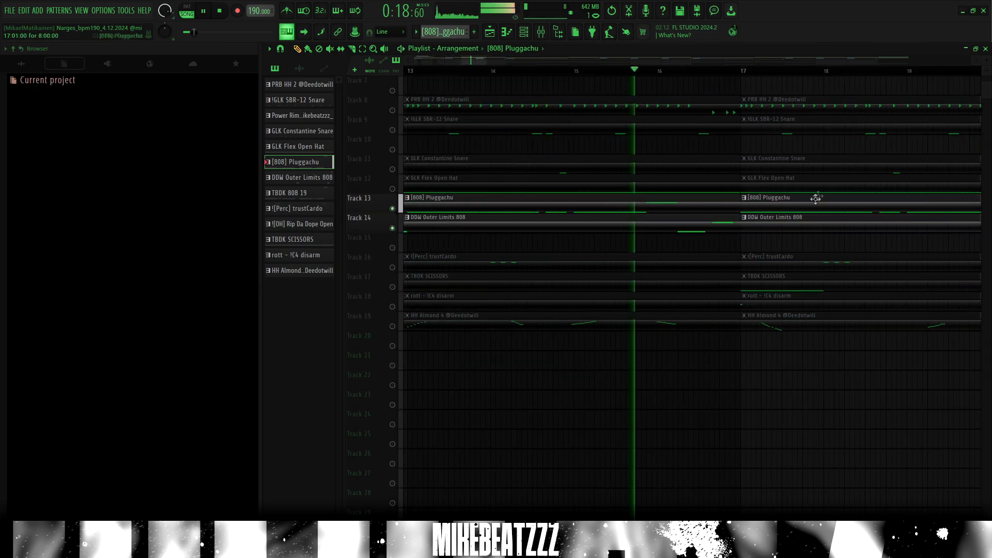
scroll(817, 195, up, 1)
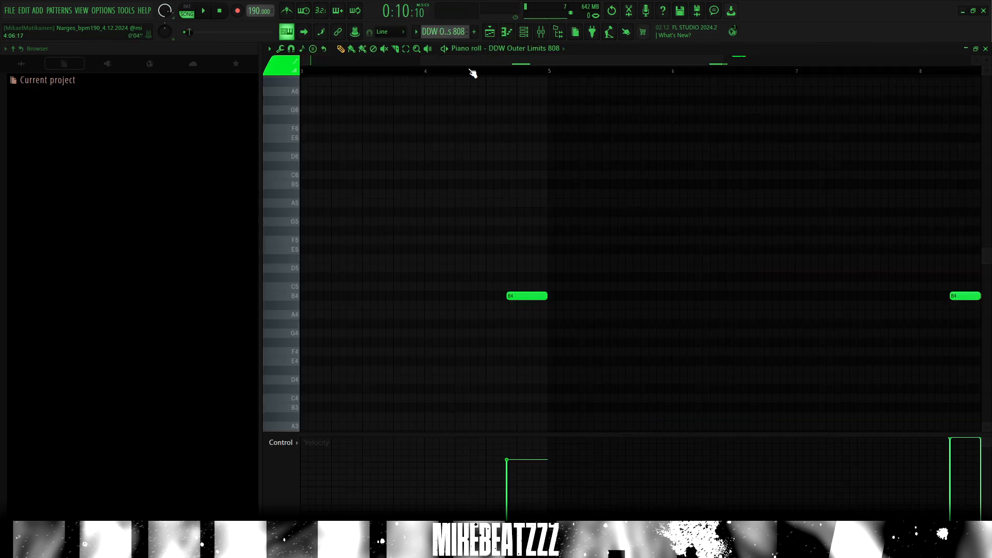
- Examine the DDW Outer Limits 808 pattern's B4 and closing G5 notes in the piano roll, checking its channel in the channel rack
scroll(478, 72, down, 3)
click(497, 72)
scroll(517, 73, up, 3)
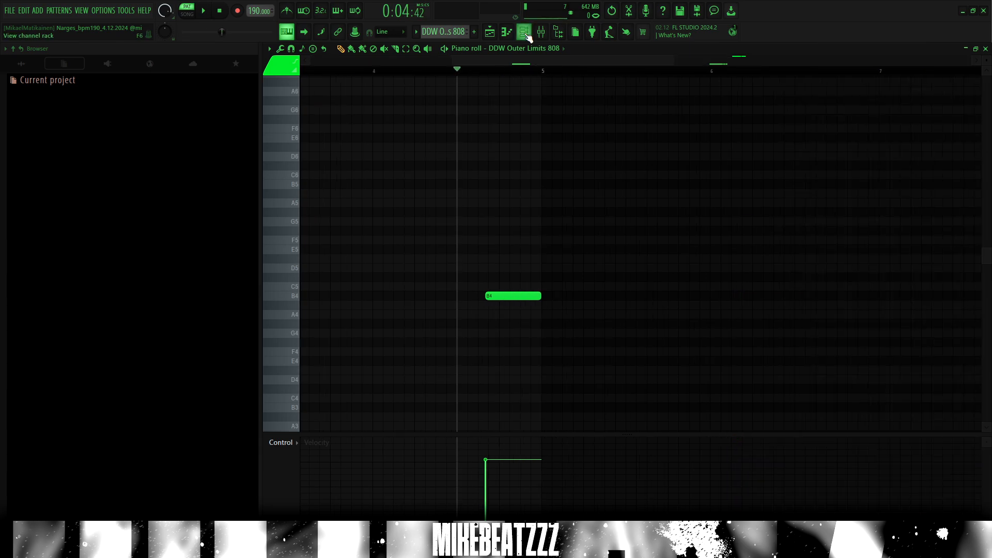
click(524, 32)
click(422, 370)
scroll(517, 73, up, 4)
ctrl+click(520, 296)
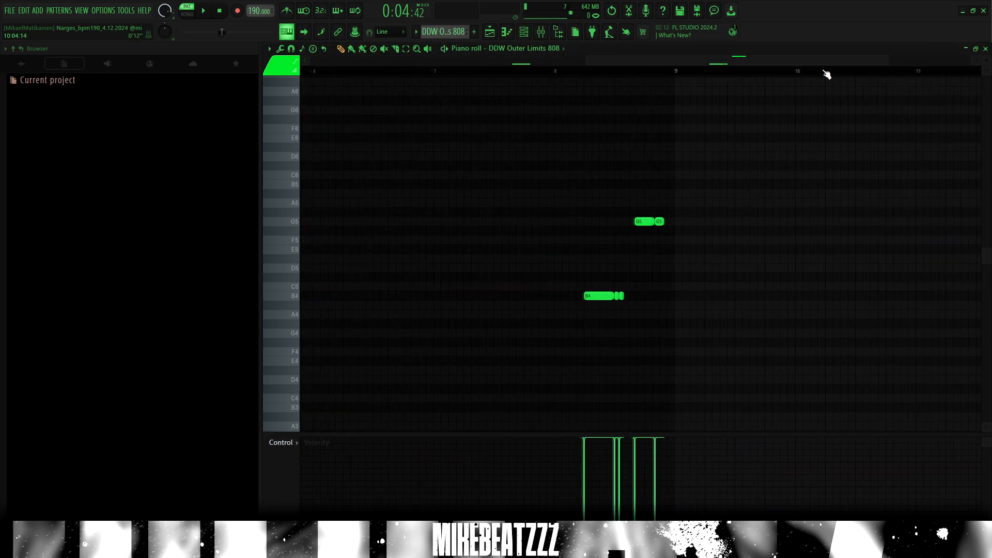
scroll(826, 73, up, 2)
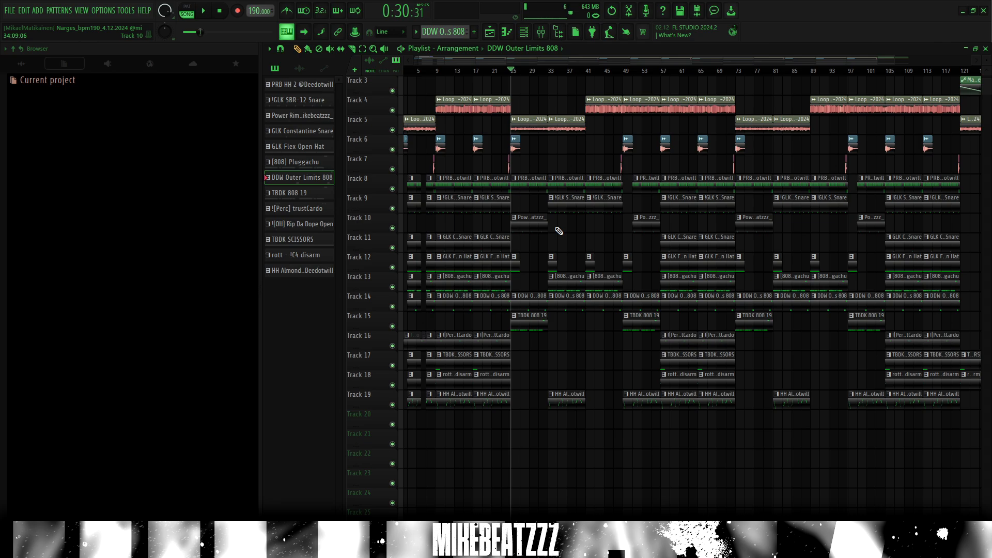
- Find the TBDK 808 19 section at bar 25 in the playlist and view that channel's sampler settings
ctrl+scroll(559, 231, up, 2)
click(518, 319)
ctrl+scroll(543, 112, up, 5)
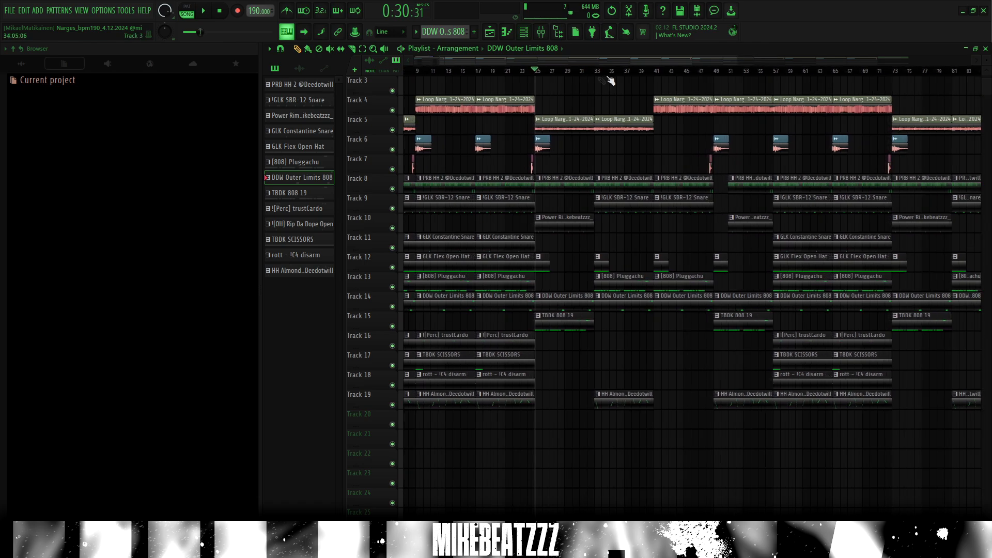
click(526, 33)
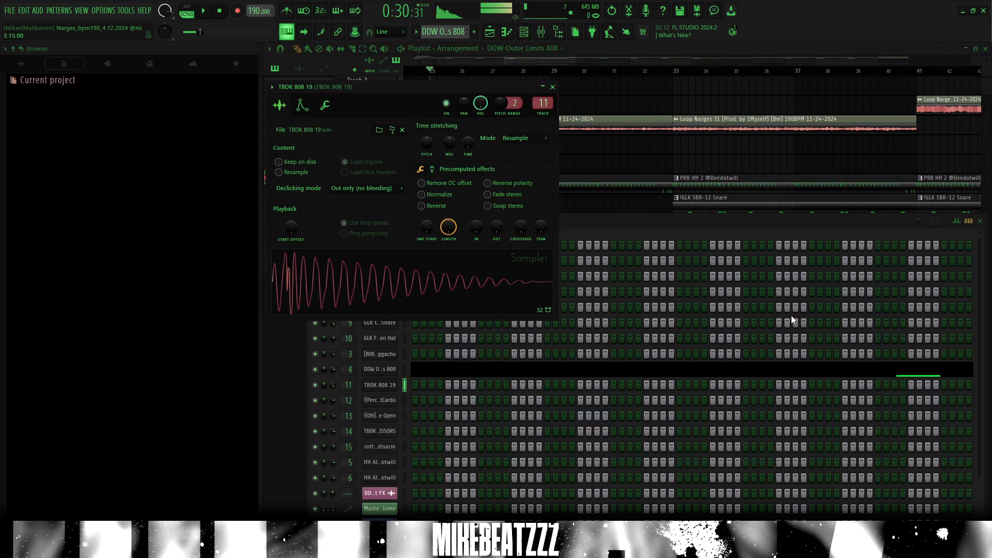
key(Escape)
- Solo Track 15 and view the TBDK 808 19 pattern's notes in the piano roll
ctrl+scroll(507, 321, down, 1)
right_click(392, 327)
double_click(499, 325)
key(Escape)
right_click(393, 287)
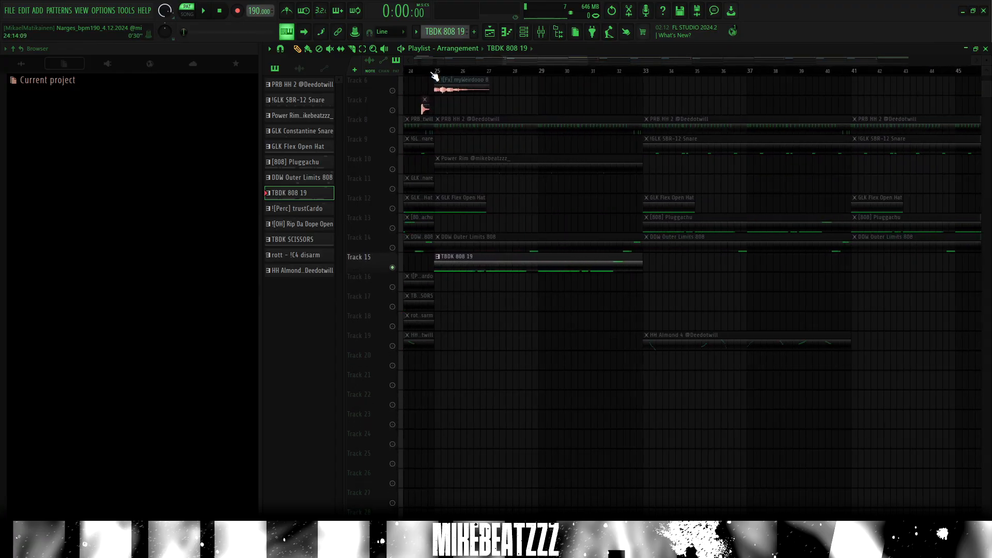
- Check the mixer effects on the TBDK 808 19 and !GLK SBR-12 Snare tracks and return to the playlist
scroll(437, 71, down, 3)
click(541, 33)
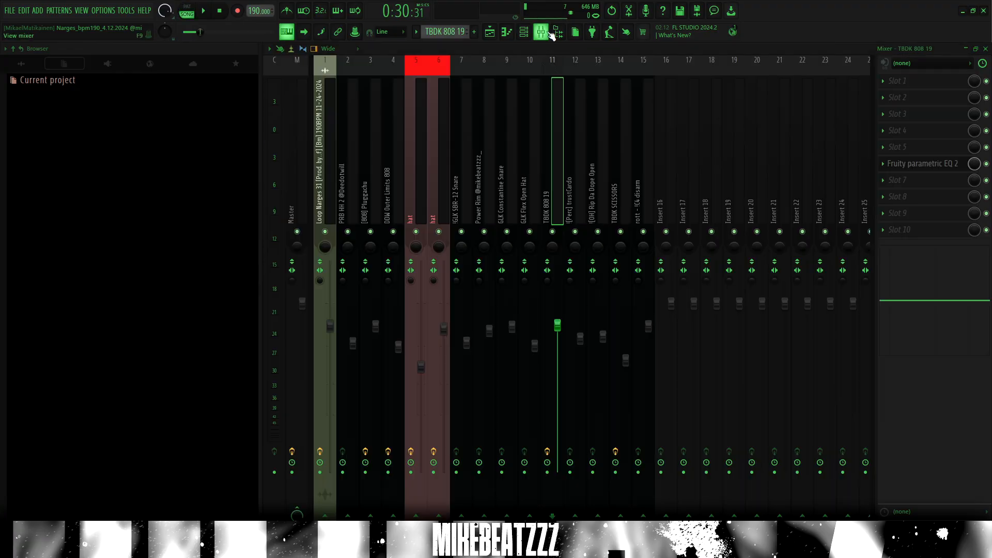
click(455, 195)
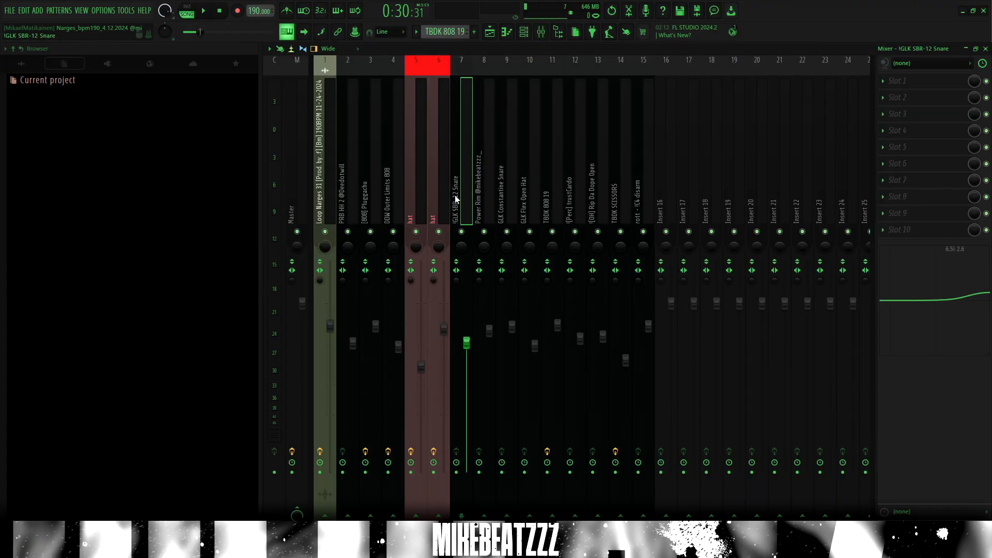
click(490, 32)
- Mark out the clips on Tracks 16 to 19 at bar 9, solo Track 16 and open the ![Perc] trustCardo pattern
drag(440, 279, 471, 382)
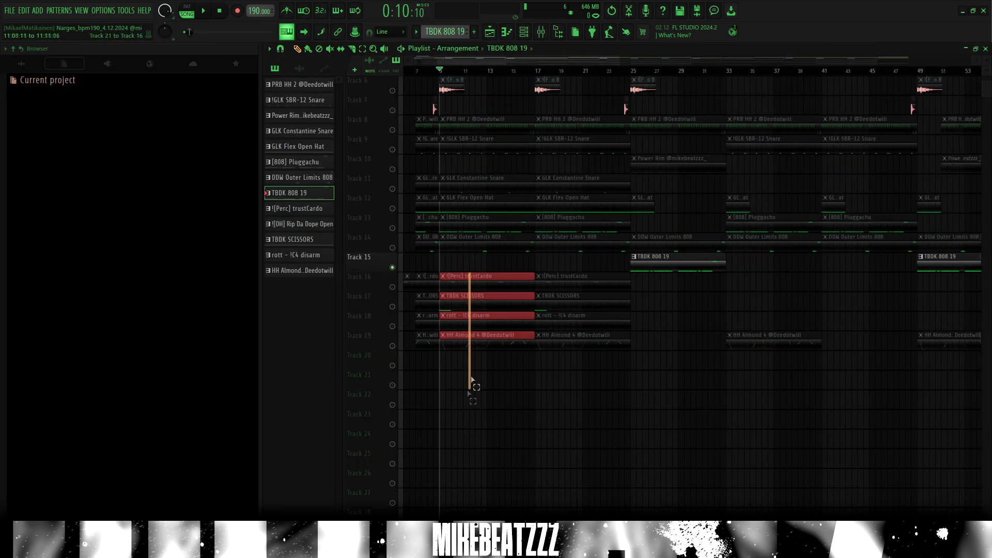
scroll(464, 66, up, 3)
drag(464, 65, 462, 65)
right_click(393, 288)
scroll(416, 67, up, 2)
click(417, 70)
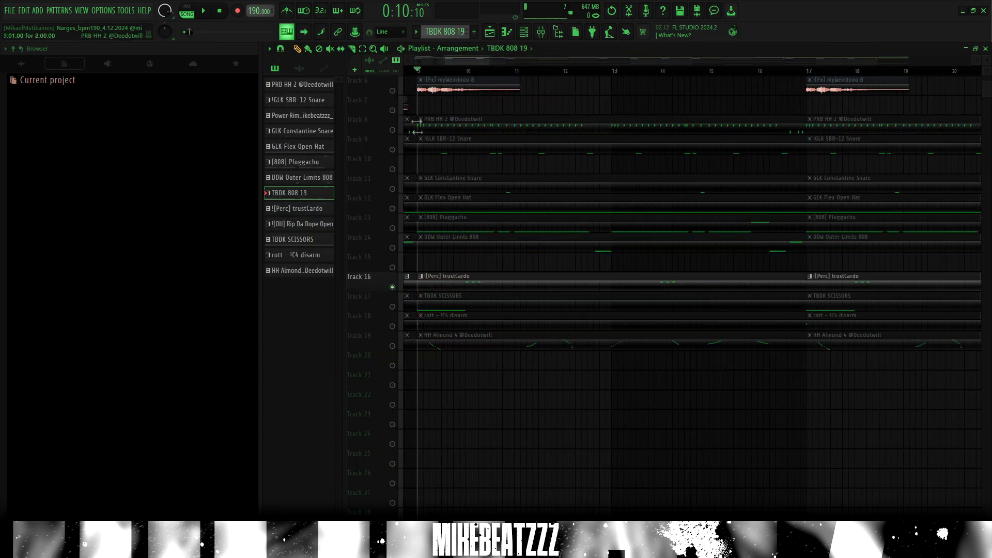
double_click(465, 287)
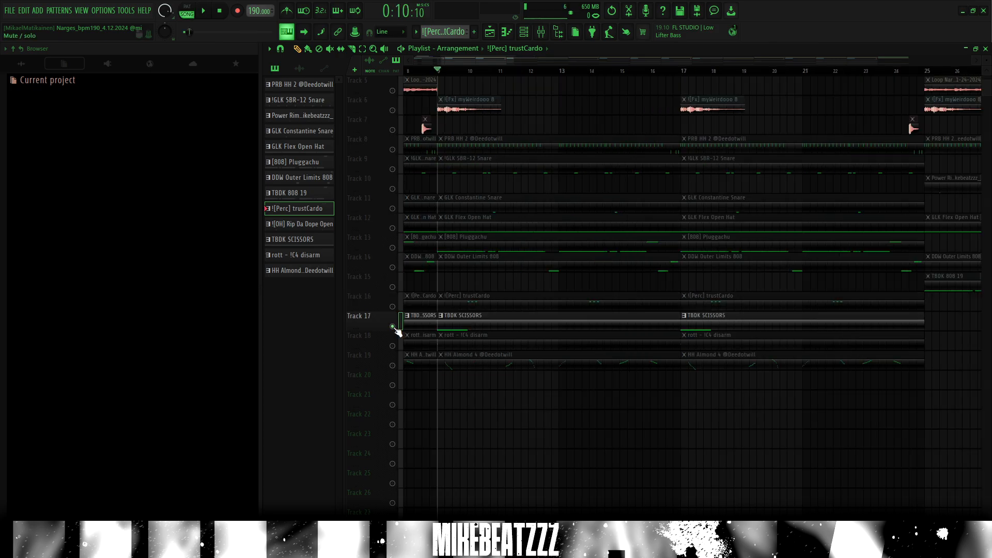
- Solo the TBDK SCISSORS and rott - !C4 disarm tracks at bar 9 and view the notes of their patterns
scroll(509, 377, down, 3)
scroll(440, 72, up, 3)
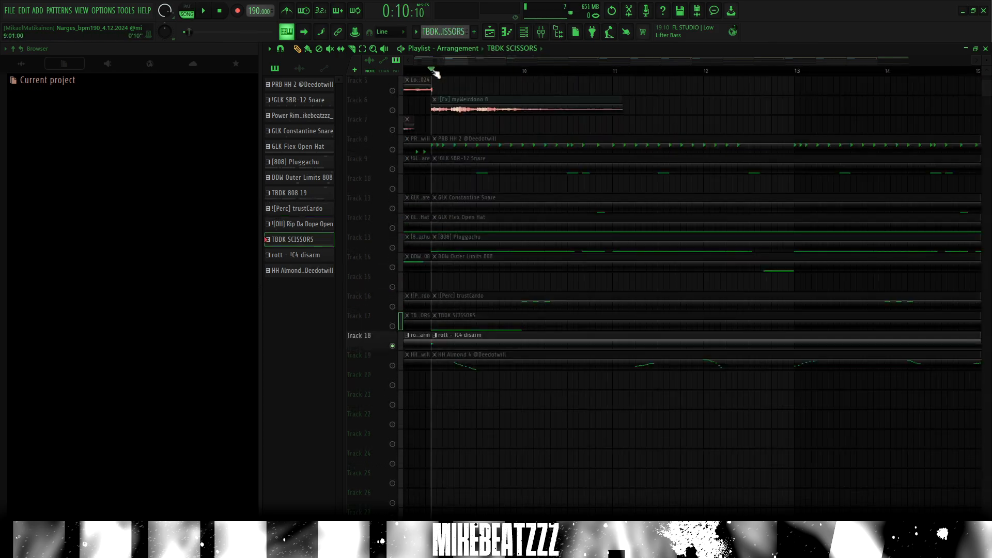
scroll(449, 248, down, 1)
double_click(461, 305)
key(Escape)
scroll(434, 72, up, 2)
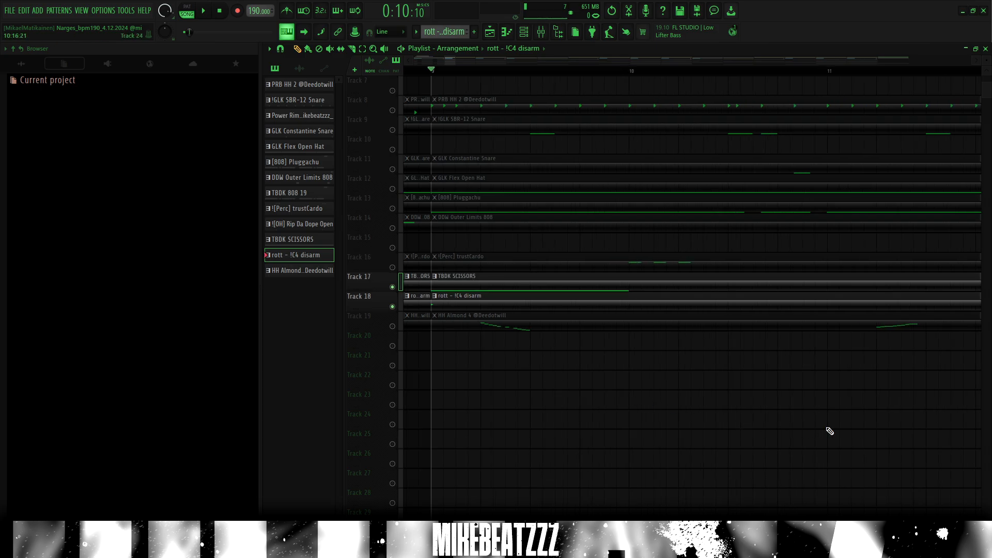
- Solo Track 19 at bar 9, check the hat mixer track's effects, and view the HH Almond 4 notes in the piano roll
scroll(436, 78, down, 10)
scroll(443, 133, up, 5)
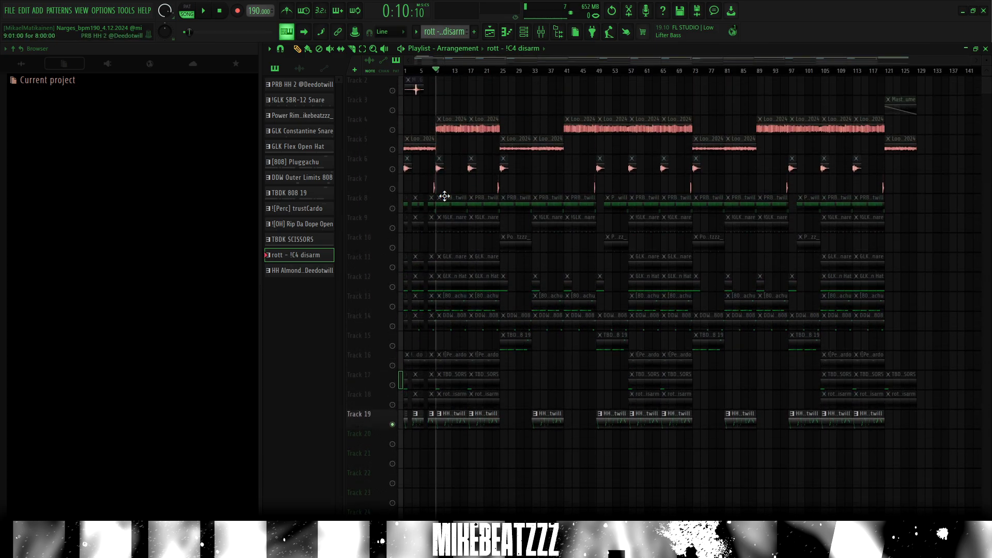
scroll(517, 102, up, 10)
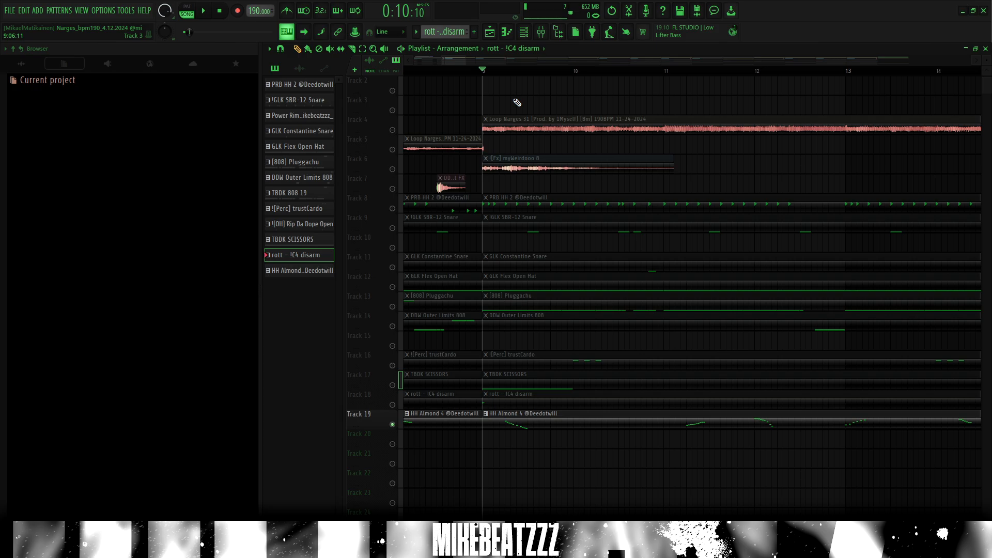
scroll(517, 103, up, 1)
scroll(452, 65, up, 3)
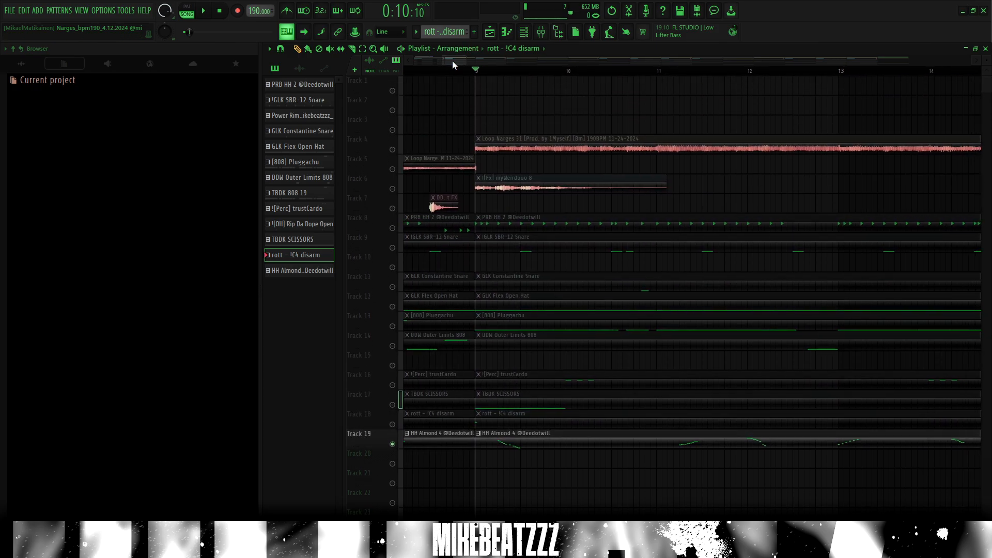
key(F9)
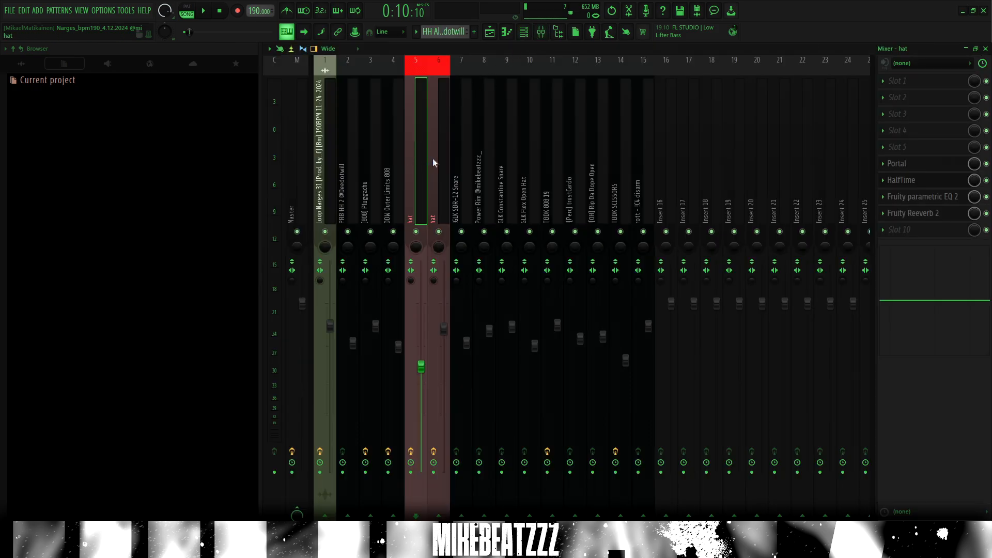
key(F7)
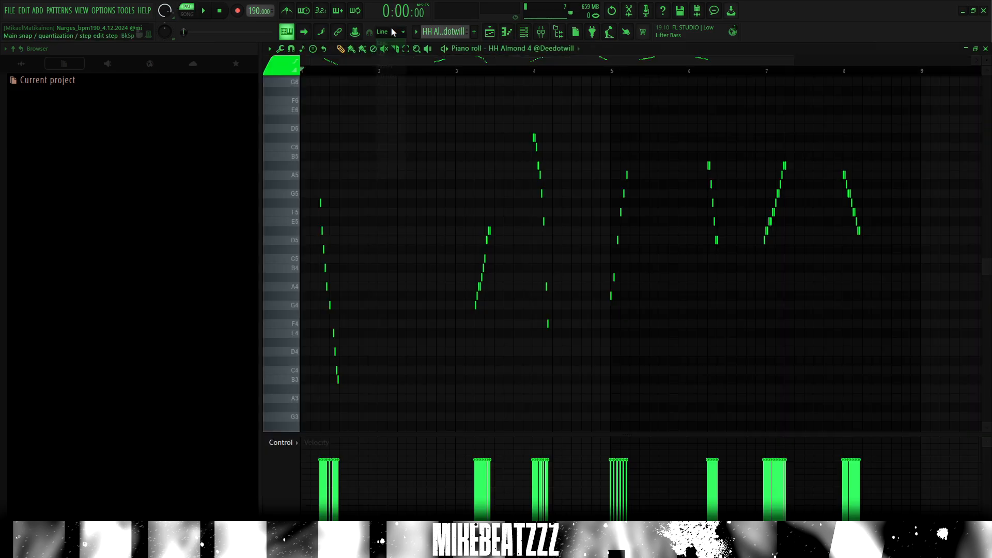
- Set the main snap for the HH Almond 4 piano roll to 1/6 step
click(390, 31)
click(395, 76)
scroll(348, 75, up, 3)
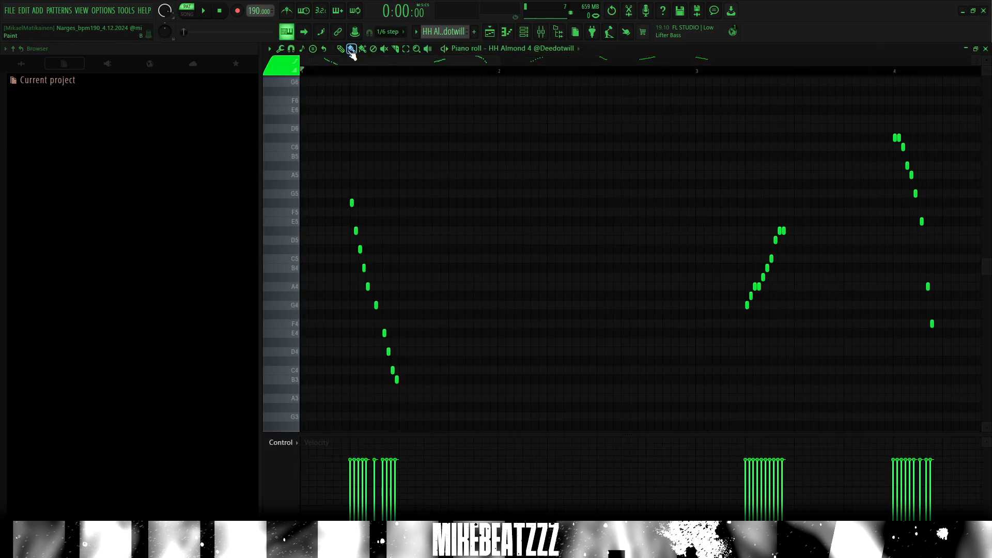
- Try painting a descending run of hi-hat notes around bar 2 of the HH Almond 4 pattern with the Paint tool
click(451, 124)
drag(511, 119, 443, 123)
right_click(451, 120)
drag(450, 119, 503, 262)
drag(503, 263, 512, 269)
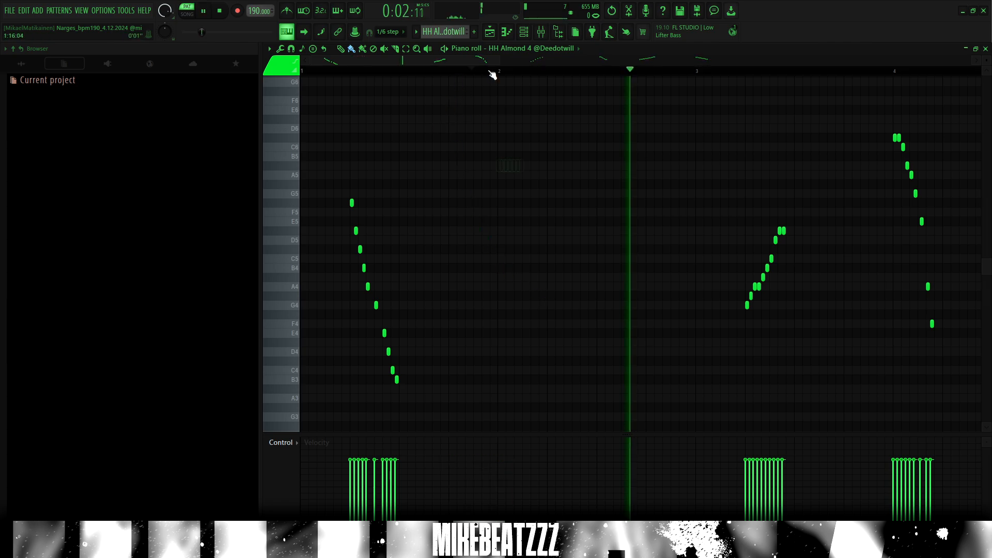
- Switch back to the Draw tool and play the HH Almond 4 pattern on its own, examining its rising and falling note runs
scroll(492, 72, down, 4)
key(space)
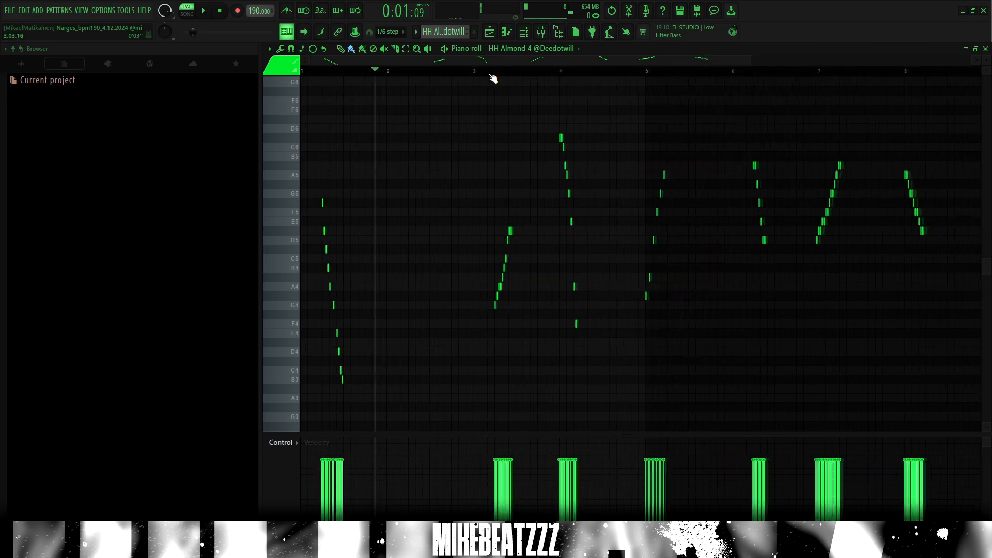
scroll(393, 74, down, 2)
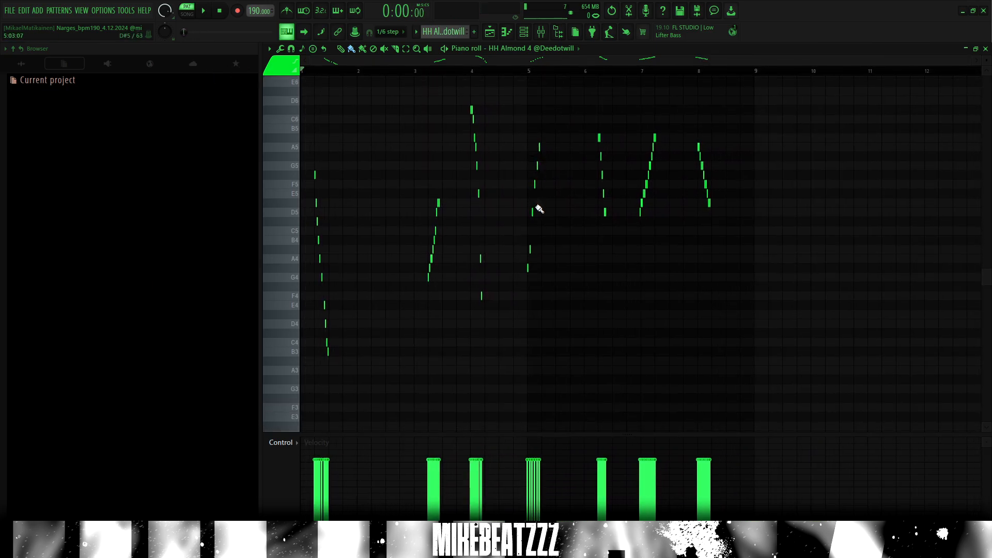
click(340, 49)
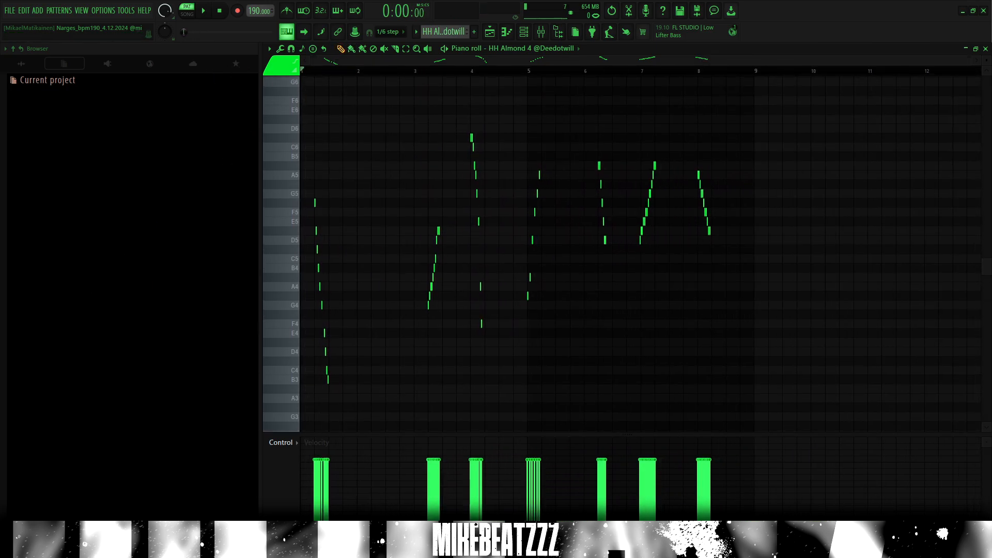
key(space)
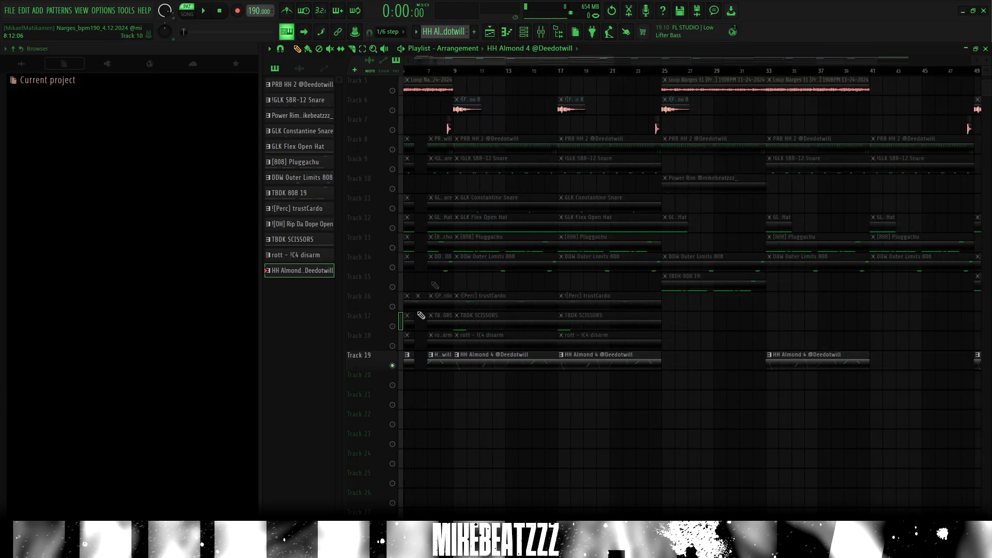
- Inspect the Portal, HalfTime, Fruity Parametric EQ 2 and Fruity Reeverb 2 effects on the hat mixer track
key(F9)
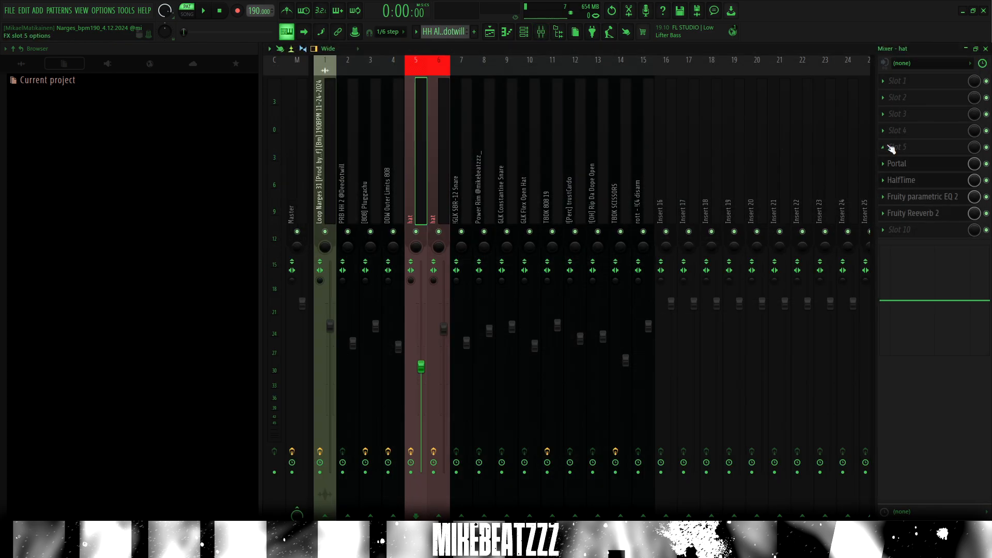
click(900, 163)
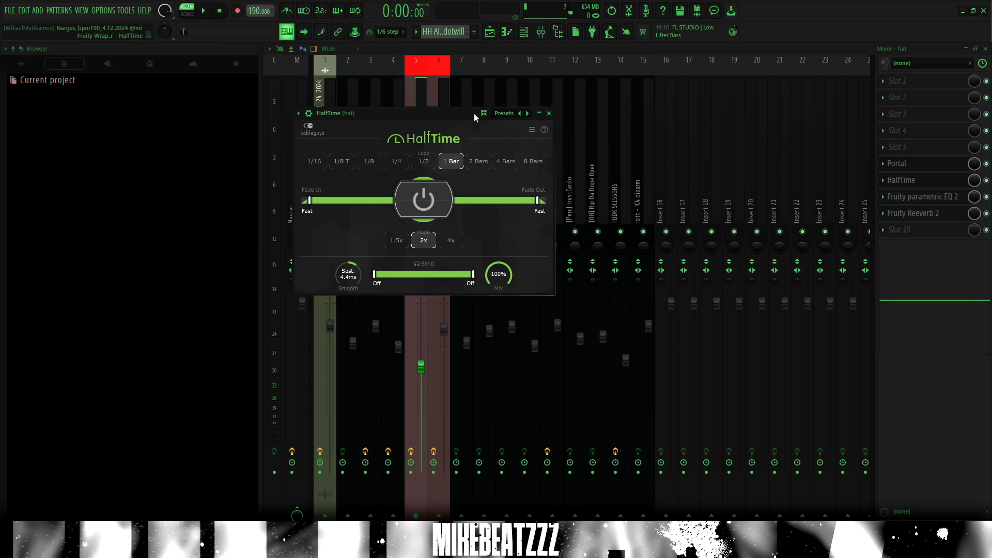
drag(411, 113, 615, 144)
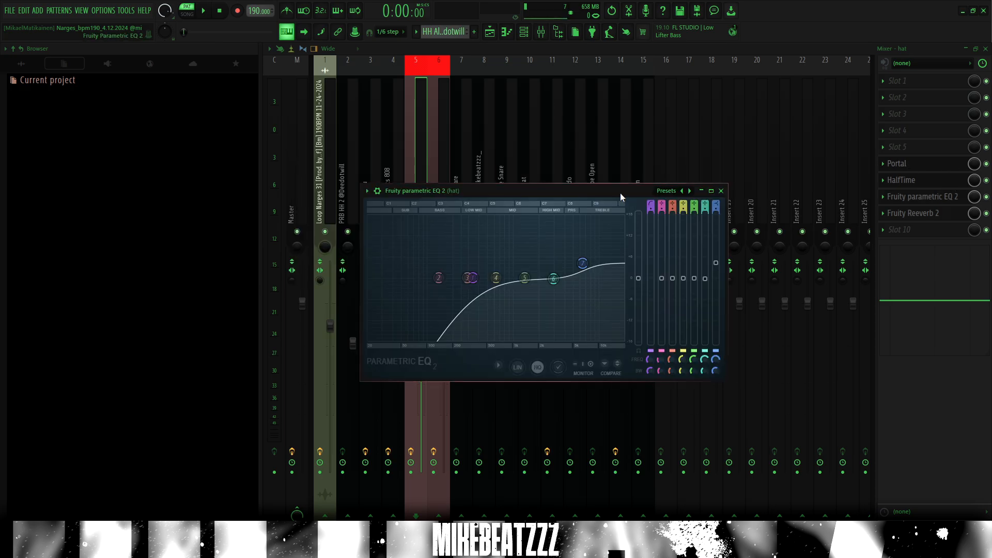
drag(620, 194, 630, 176)
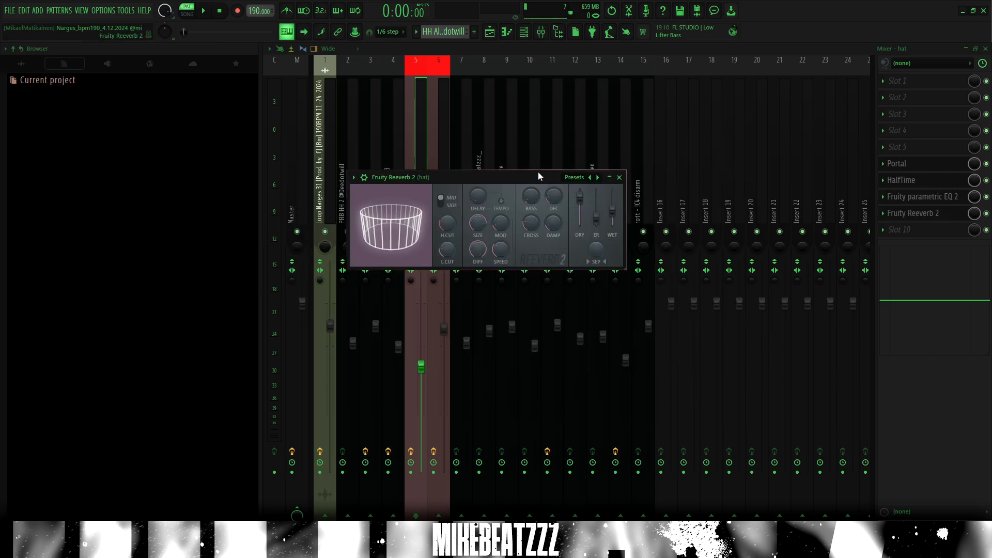
drag(538, 171, 642, 193)
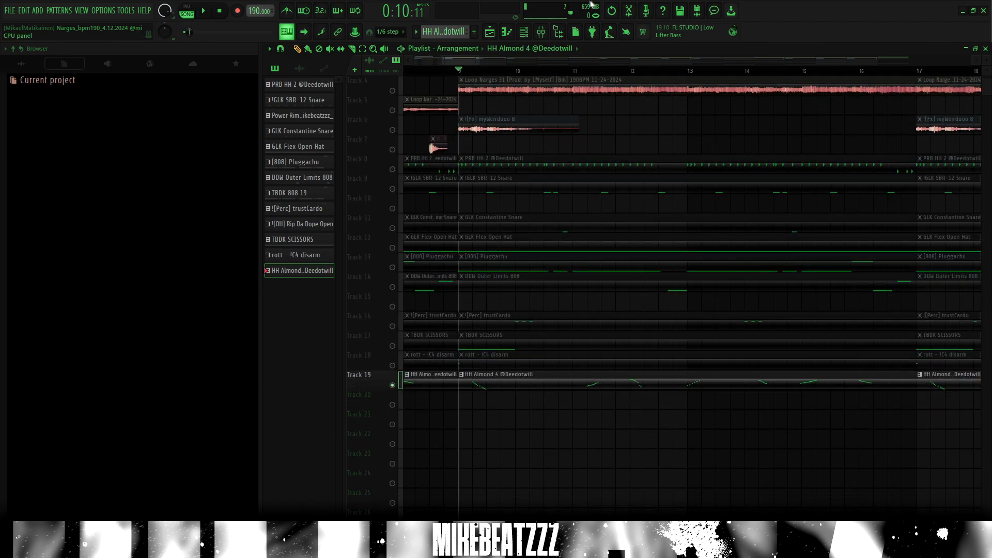
- Play the soloed HH Almond 4 track from bar 9 and inspect the PRB HH 2 track in the mixer
click(540, 32)
key(F9)
key(space)
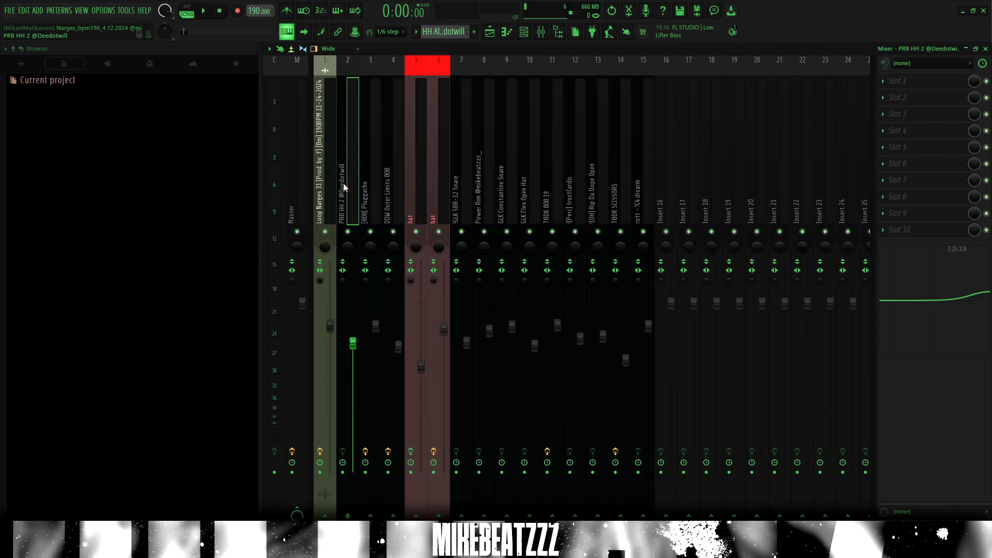
- Check the effect slots of the PRB HH 2, [808] Pluggachu and GLK snare tracks in the mixer
click(377, 181)
click(461, 186)
click(507, 186)
click(349, 191)
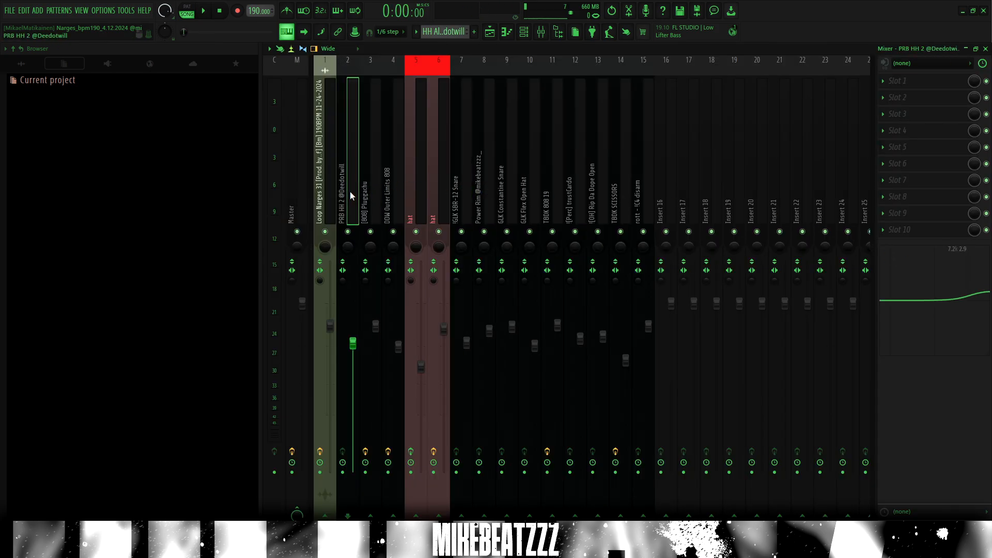
click(490, 32)
click(541, 33)
- Examine the effects on the DDW Outer Limits 808, [808] Pluggachu and TBDK 808 19 mixer tracks, opening Fruity Parametric EQ 2 on the latter two
click(392, 181)
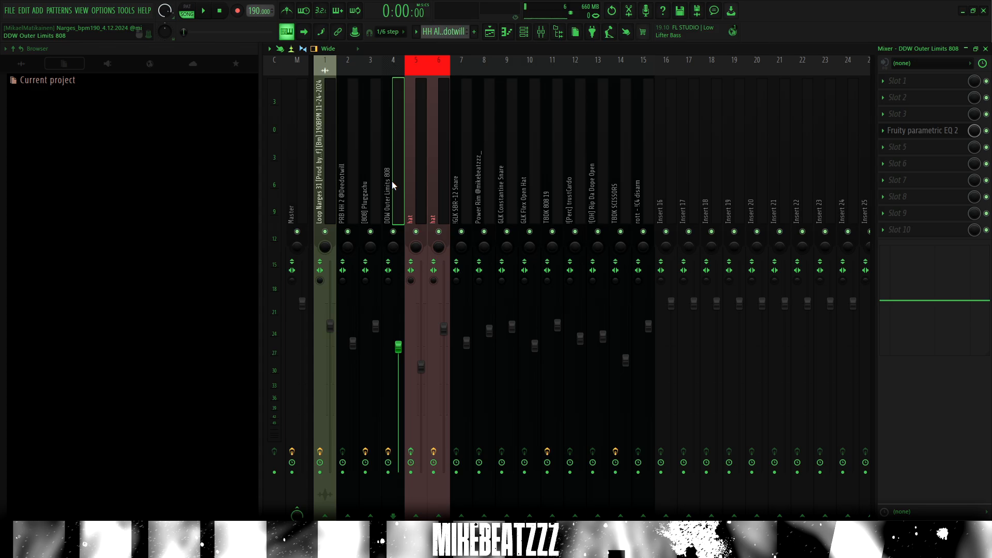
key(Left)
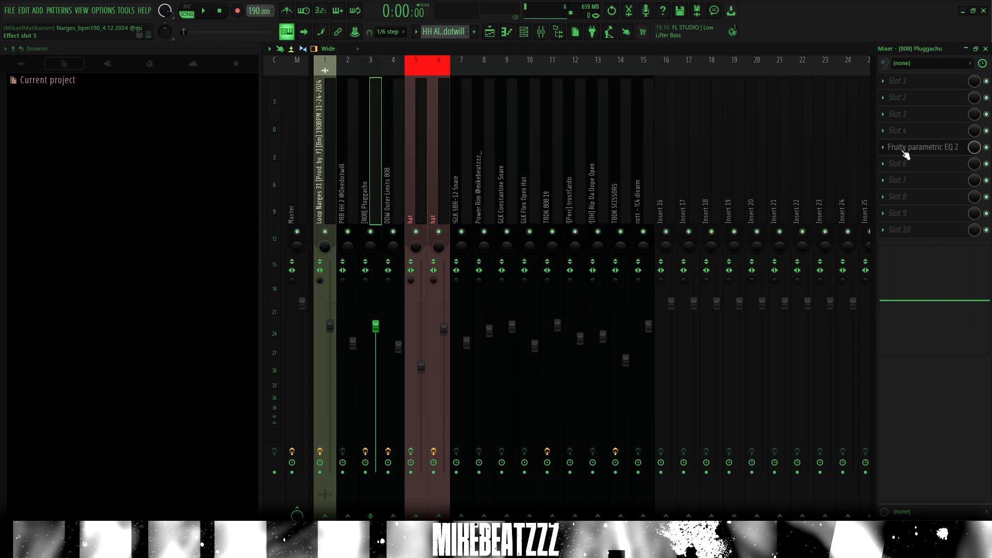
click(909, 148)
drag(482, 106, 665, 126)
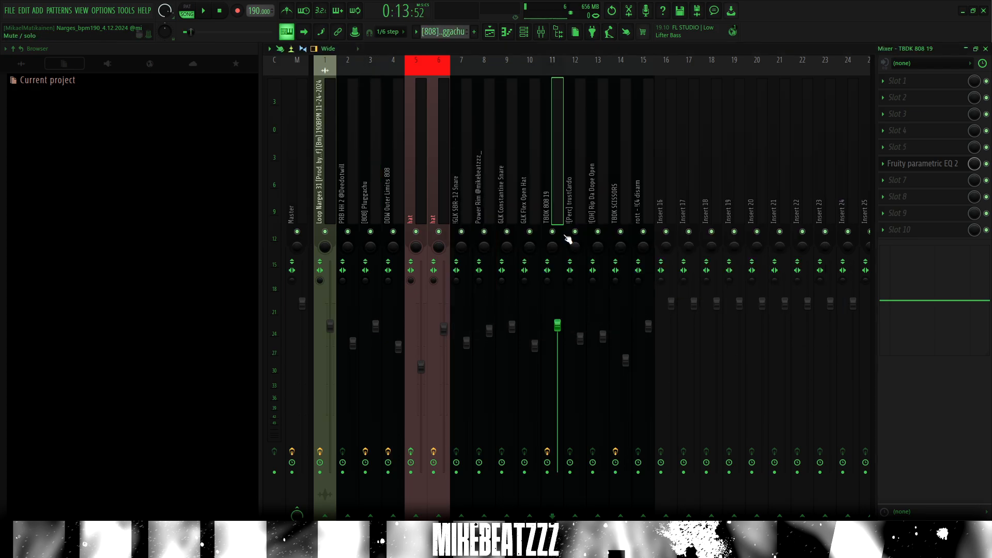
click(922, 163)
drag(475, 148, 750, 210)
- Check the snare, open hat and percussion mixer tracks, and inspect Fruity Reeverb 2 and Fruity Delay 3 on the TBDK SCISSORS track
click(461, 191)
click(507, 194)
click(650, 193)
click(602, 194)
click(535, 192)
click(623, 193)
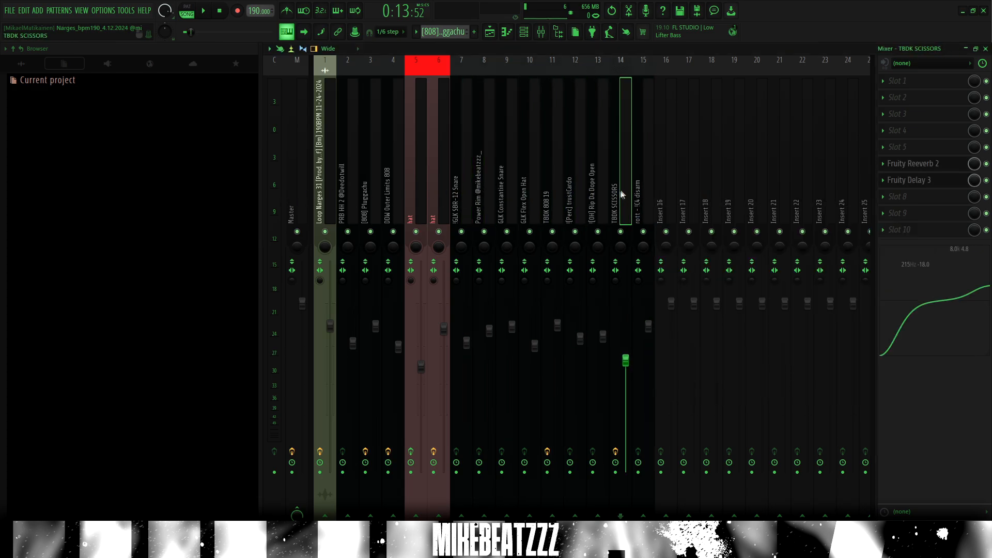
click(951, 166)
click(923, 180)
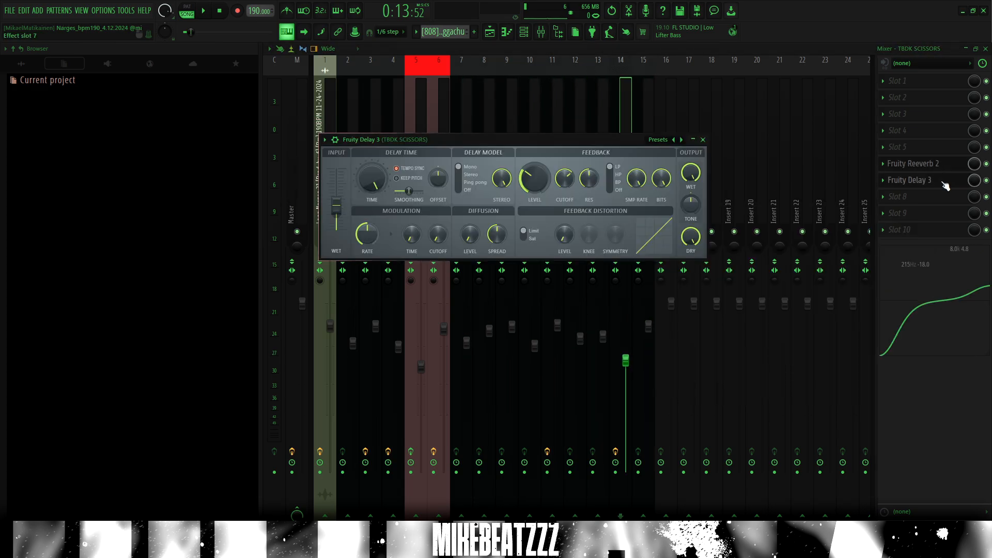
click(640, 199)
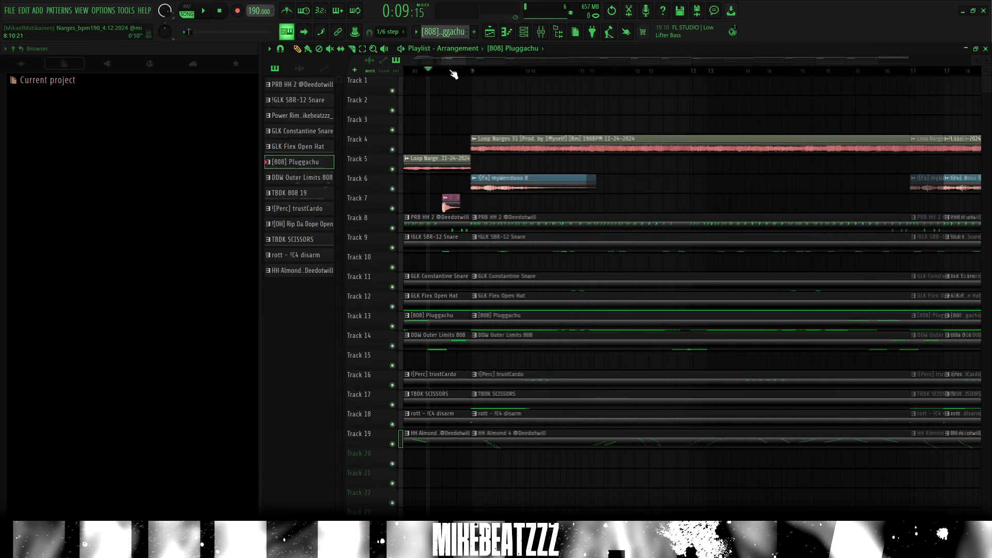
- Locate the DDW Big Foot FX clip on Track 7 just before bar 9 of the playlist and play it
scroll(449, 75, up, 3)
click(483, 210)
key(space)
key(space)
scroll(463, 84, down, 2)
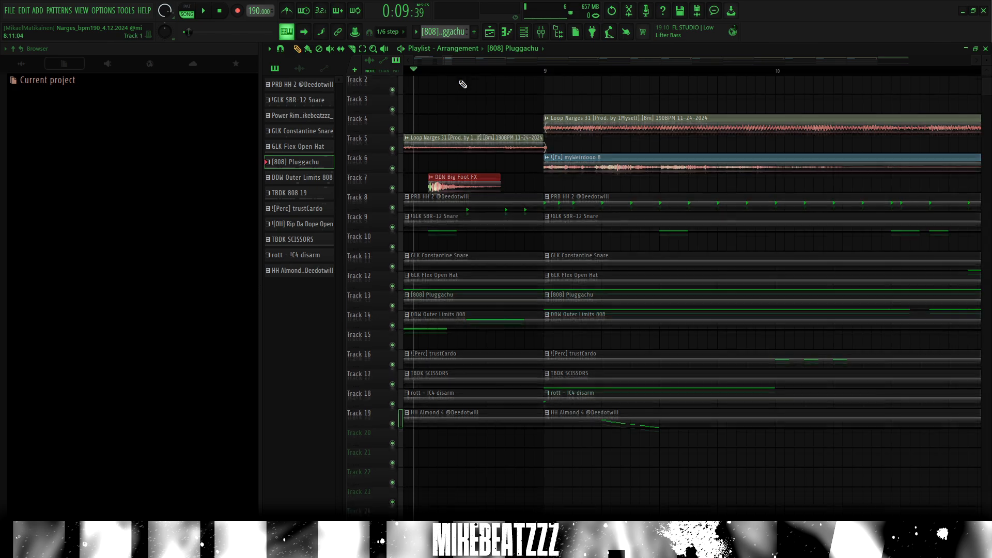
- Solo Track 6 and play its myWeirdooo effect clip from bar 17, examining where the clip repeats in the arrangement
scroll(459, 75, down, 3)
scroll(606, 180, up, 3)
scroll(504, 71, down, 3)
click(504, 72)
scroll(504, 71, up, 3)
click(389, 35)
click(389, 45)
right_click(392, 169)
scroll(491, 273, up, 1)
key(space)
key(space)
scroll(568, 72, down, 5)
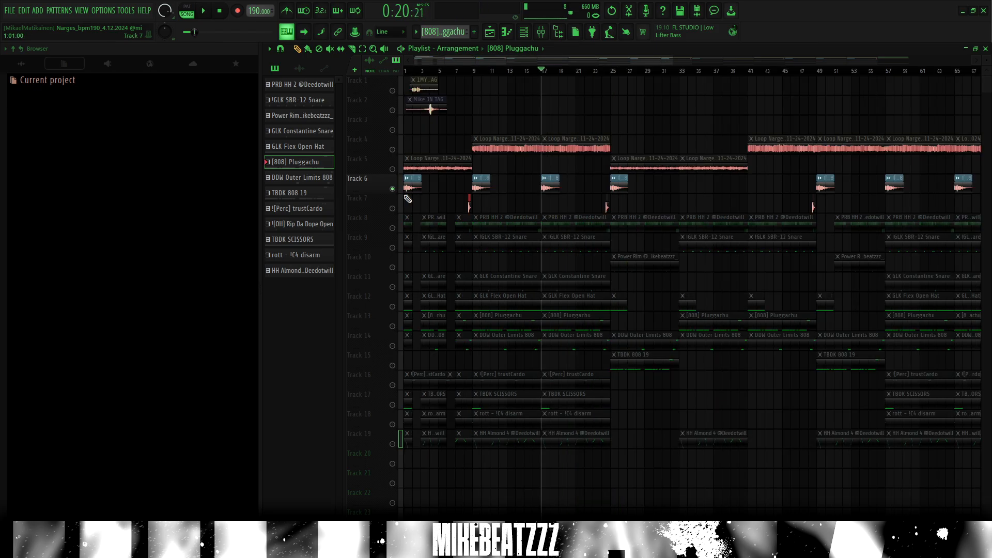
scroll(570, 72, down, 2)
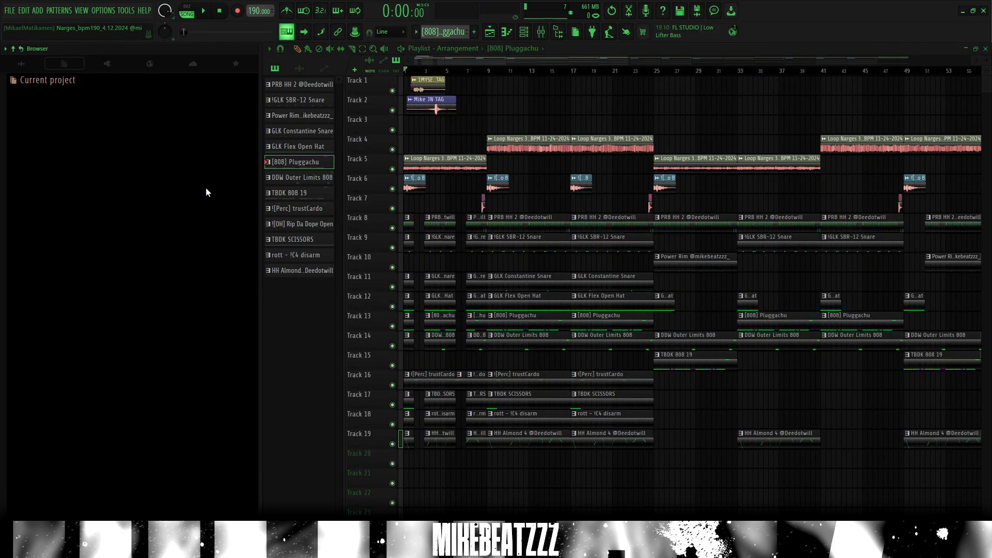